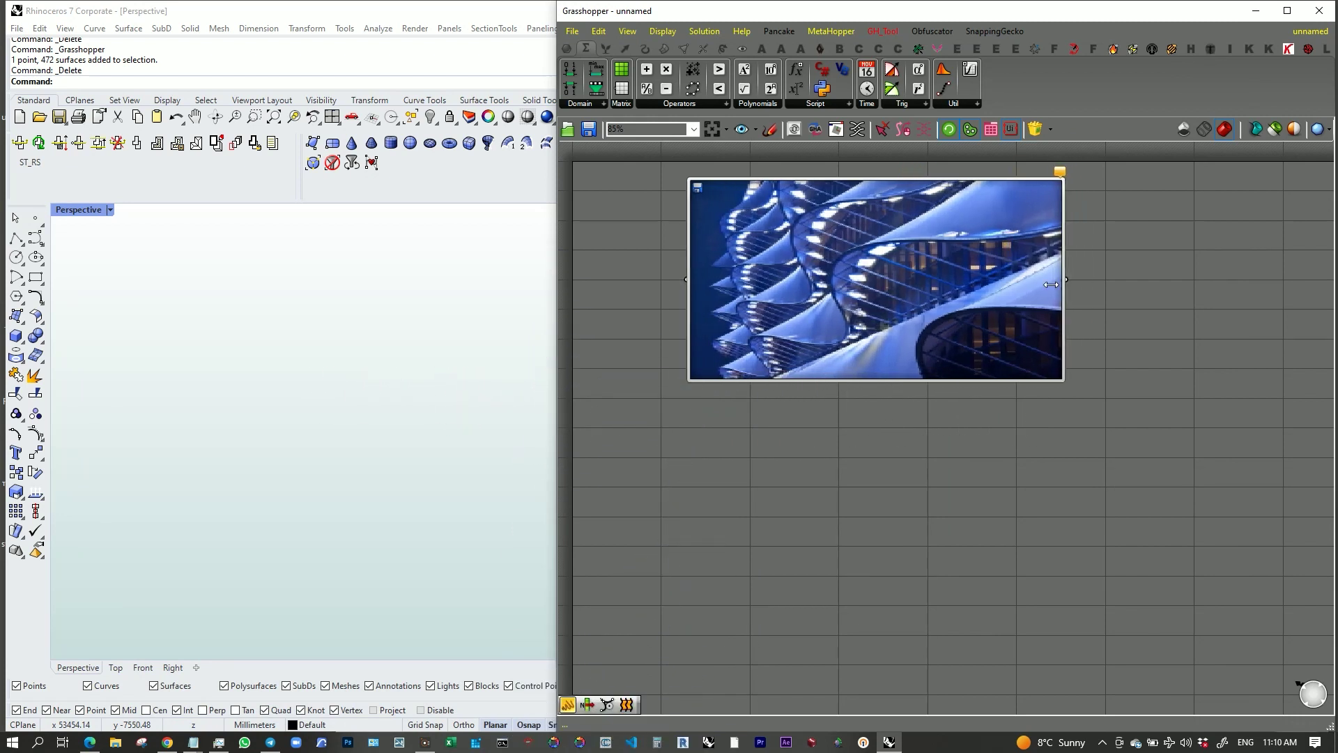
# Step: Place a point object near the origin in the Perspective viewport, with the display mode set to Shaded, and select it
pyautogui.click(30, 218)
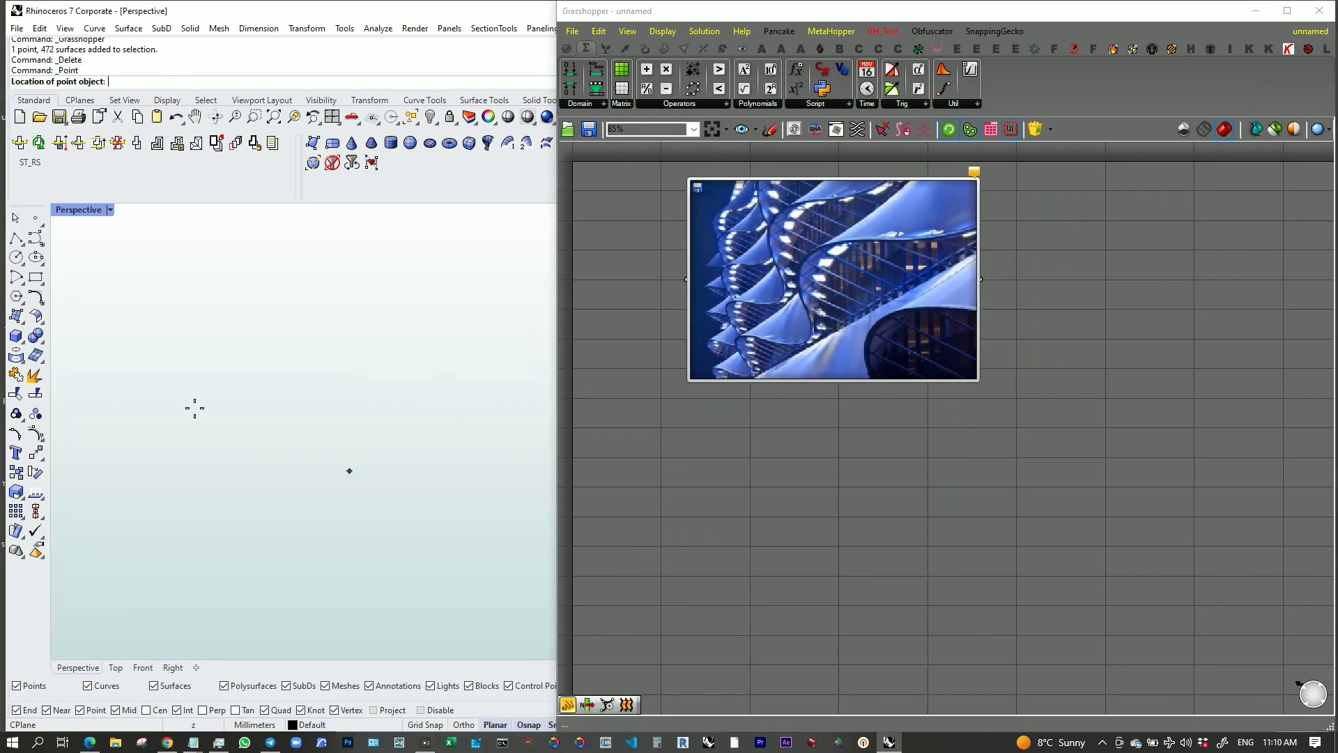
pyautogui.click(110, 210)
pyautogui.click(163, 254)
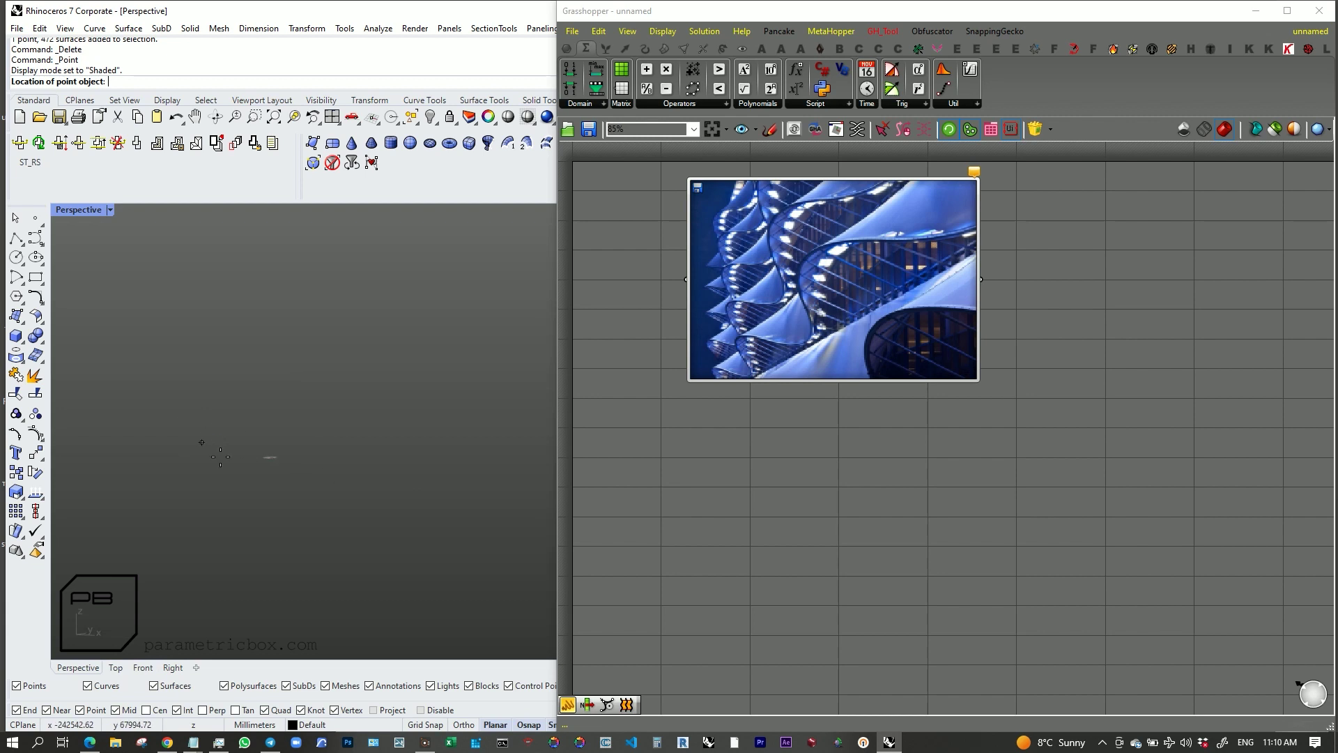
pyautogui.click(248, 476)
pyautogui.click(247, 474)
# Step: Add a Point parameter to the Grasshopper canvas below the image and reference the selected Rhino point in it
pyautogui.click(565, 50)
pyautogui.click(570, 89)
pyautogui.click(684, 451)
pyautogui.rightClick(685, 452)
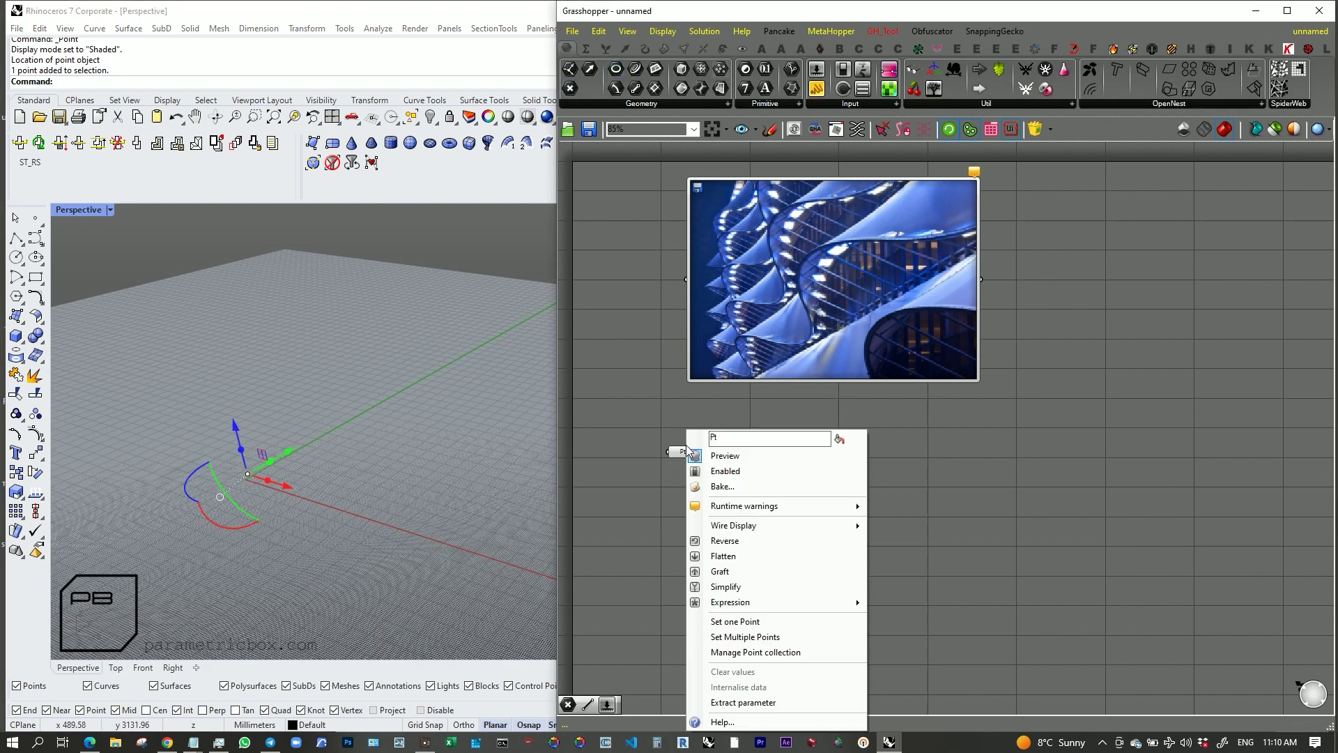
pyautogui.click(754, 637)
# Step: Add a Line SDL component and connect the Point parameter to its start input
pyautogui.scroll(4, 705, 469)
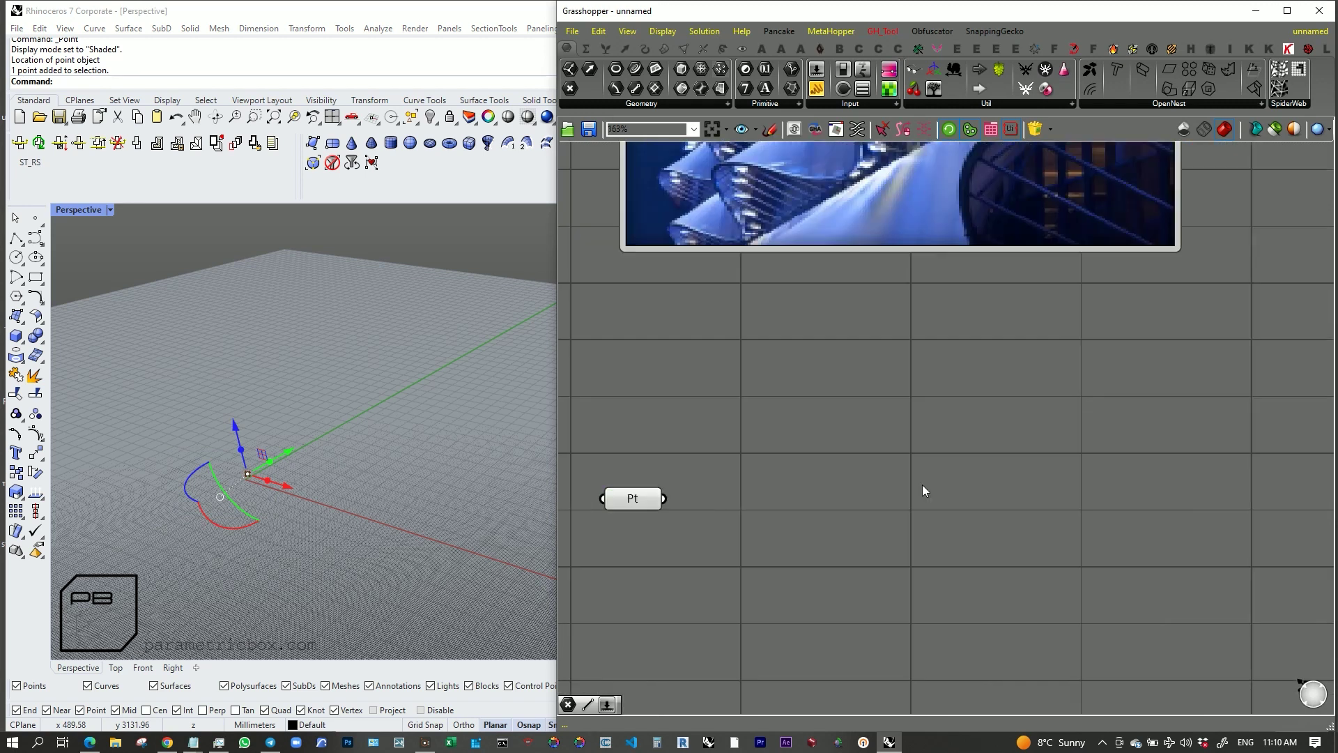
pyautogui.doubleClick(917, 492)
pyautogui.write('sdl')
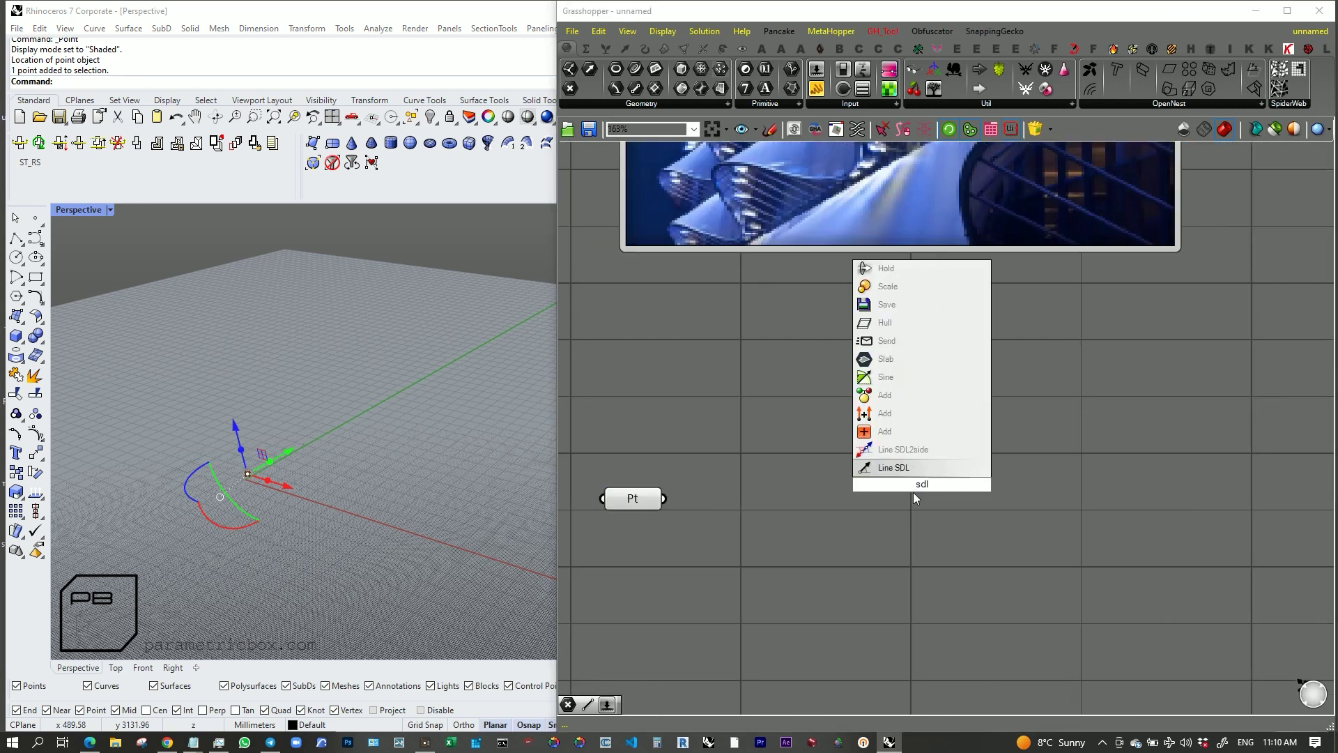
pyautogui.press('Return')
pyautogui.moveTo(665, 498); pyautogui.dragTo(883, 515)
pyautogui.scroll(-3, 879, 512)
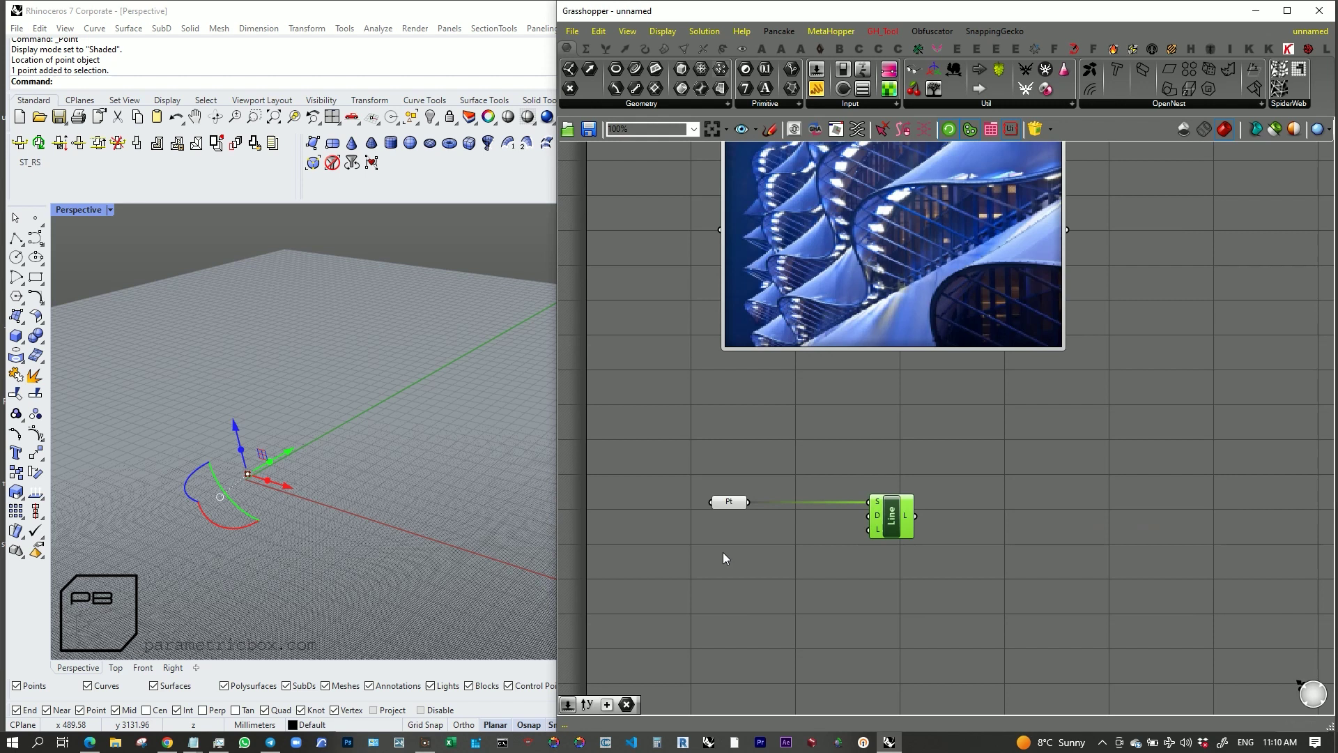
# Step: Add a Unit X vector and connect it to the Line SDL direction input
pyautogui.scroll(4, 723, 555)
pyautogui.doubleClick(723, 555)
pyautogui.moveTo(181, 633); pyautogui.dragTo(137, 631, button='right')
pyautogui.doubleClick(858, 557)
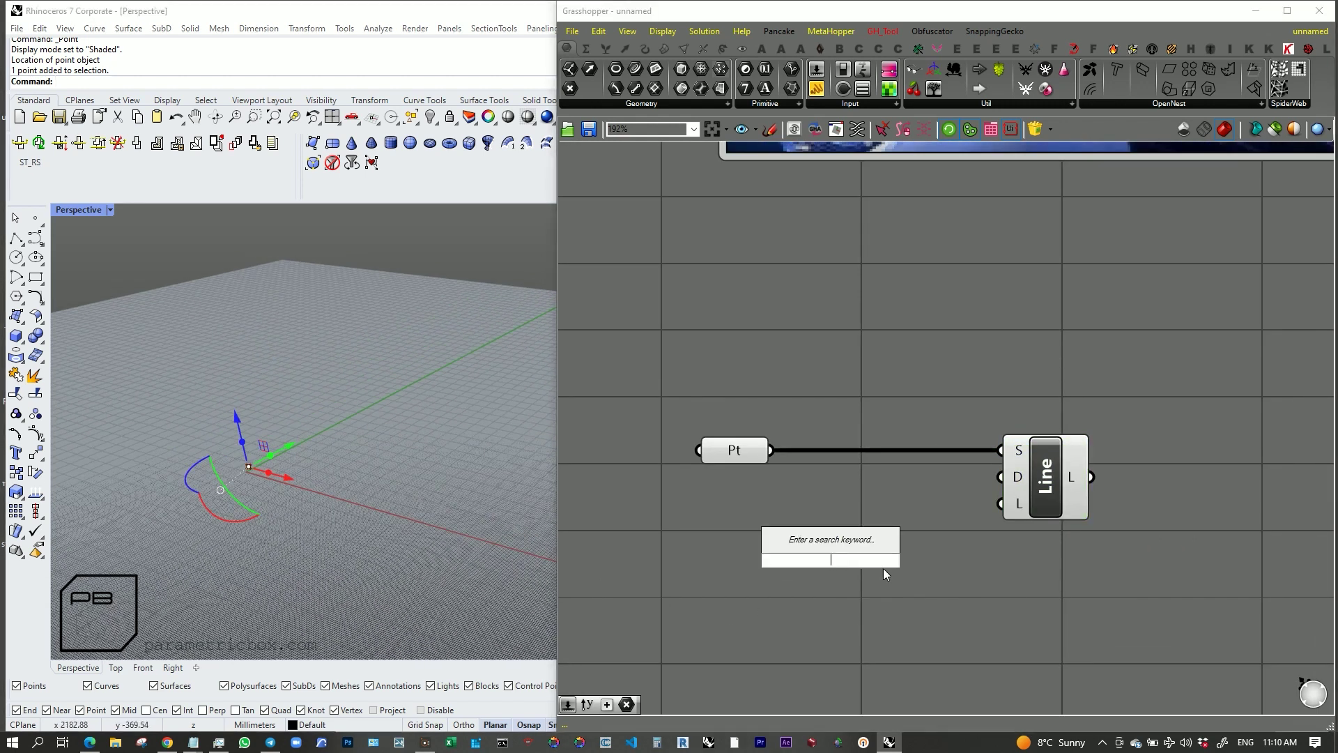
pyautogui.write('x')
pyautogui.click(830, 511)
pyautogui.scroll(3, 876, 552)
pyautogui.moveTo(873, 563); pyautogui.dragTo(1077, 430)
pyautogui.moveTo(792, 568); pyautogui.dragTo(760, 472)
# Step: Add a number slider set to 30000 and connect it to the Line SDL length input
pyautogui.doubleClick(748, 568)
pyautogui.write('30')
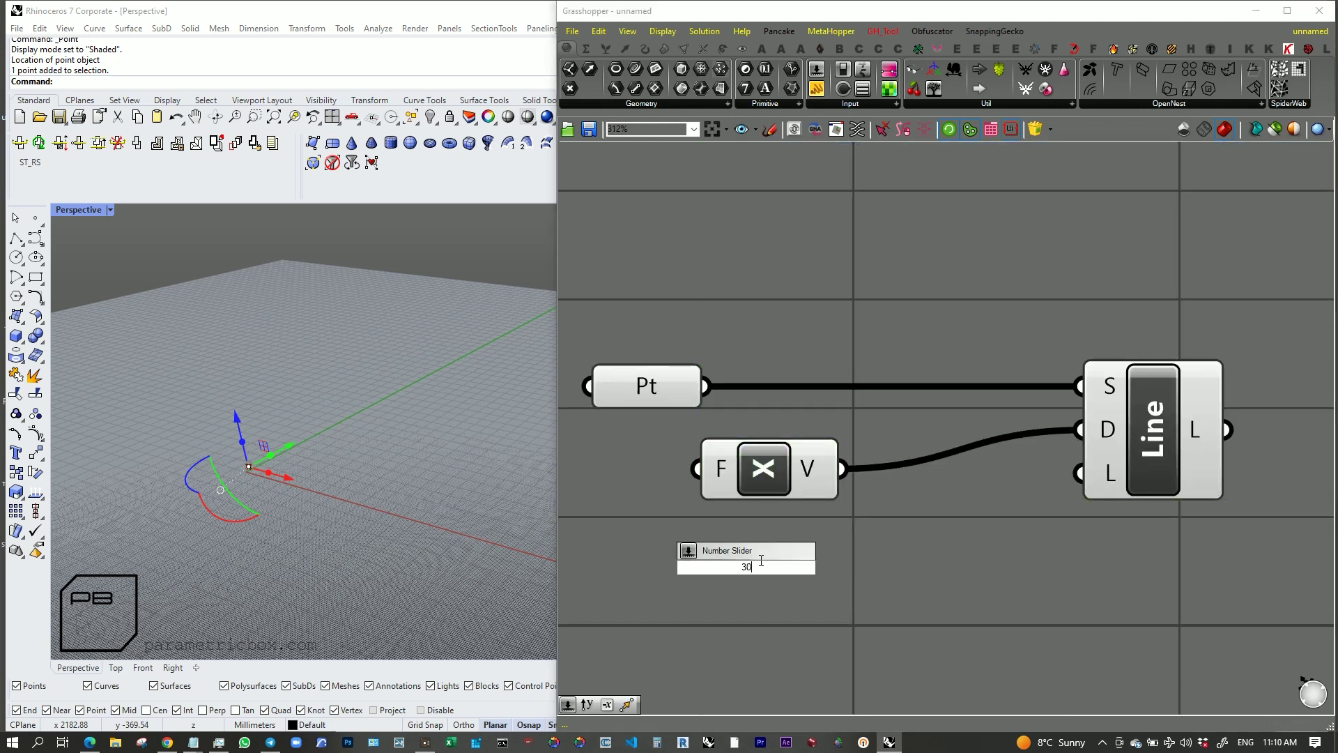
pyautogui.press('Return')
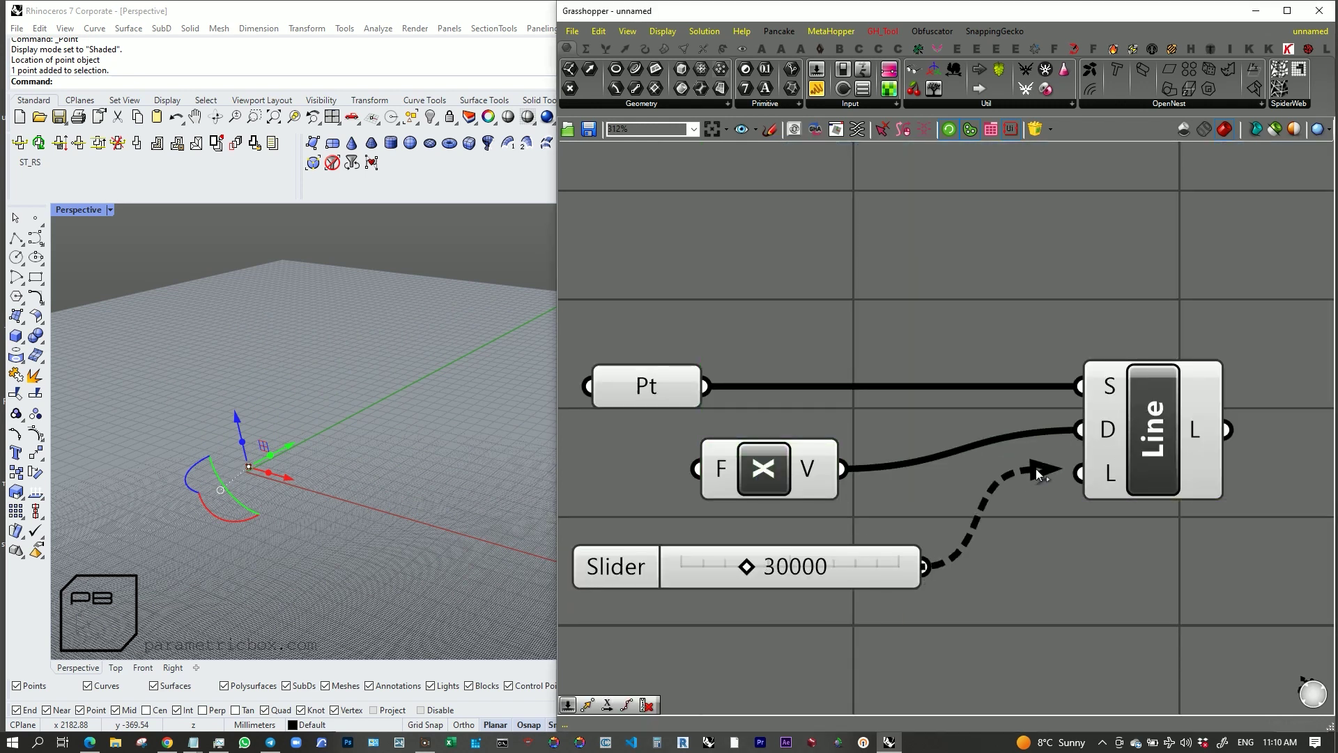
pyautogui.moveTo(1034, 475); pyautogui.dragTo(1078, 474)
pyautogui.click(1143, 439)
pyautogui.middleClick(1045, 234)
pyautogui.click(1090, 278)
pyautogui.moveTo(327, 389); pyautogui.dragTo(550, 414, button='right')
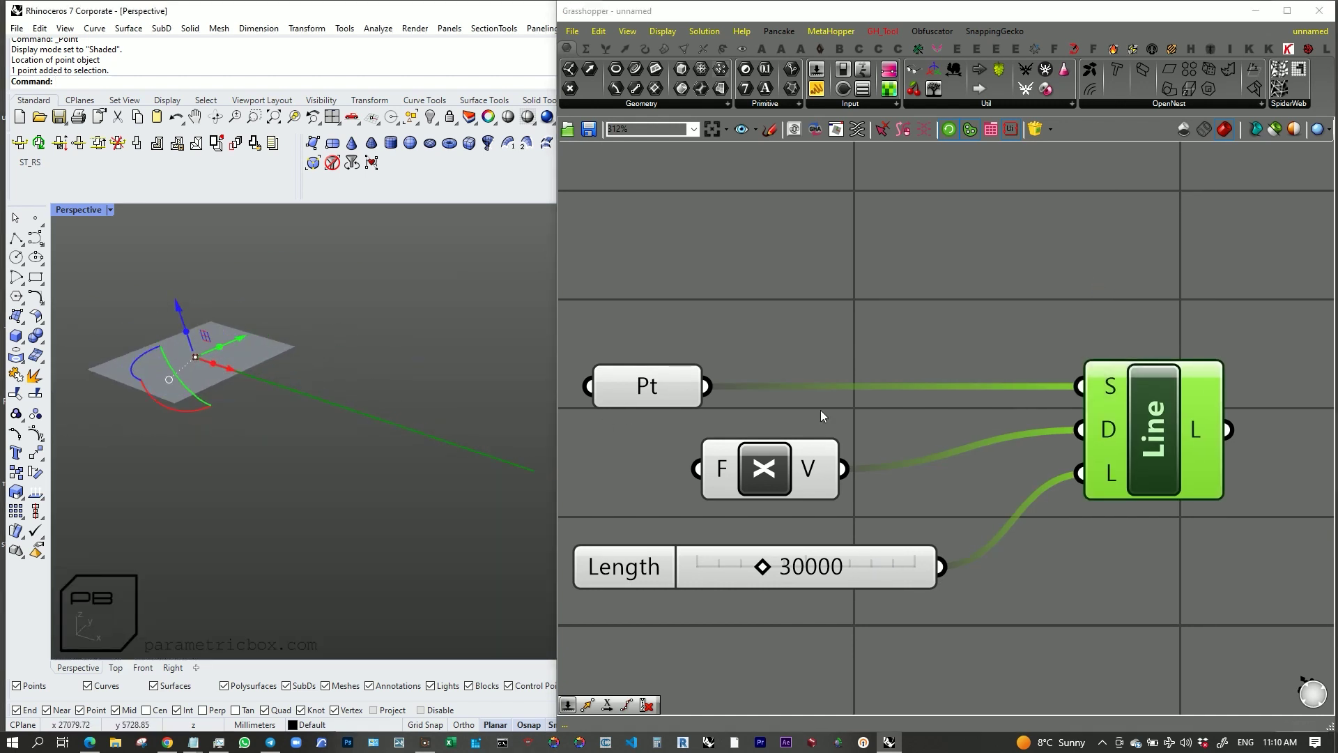
# Step: Add a Move component and connect the line to its geometry input
pyautogui.scroll(-3, 604, 422)
pyautogui.doubleClick(1056, 463)
pyautogui.write('mov')
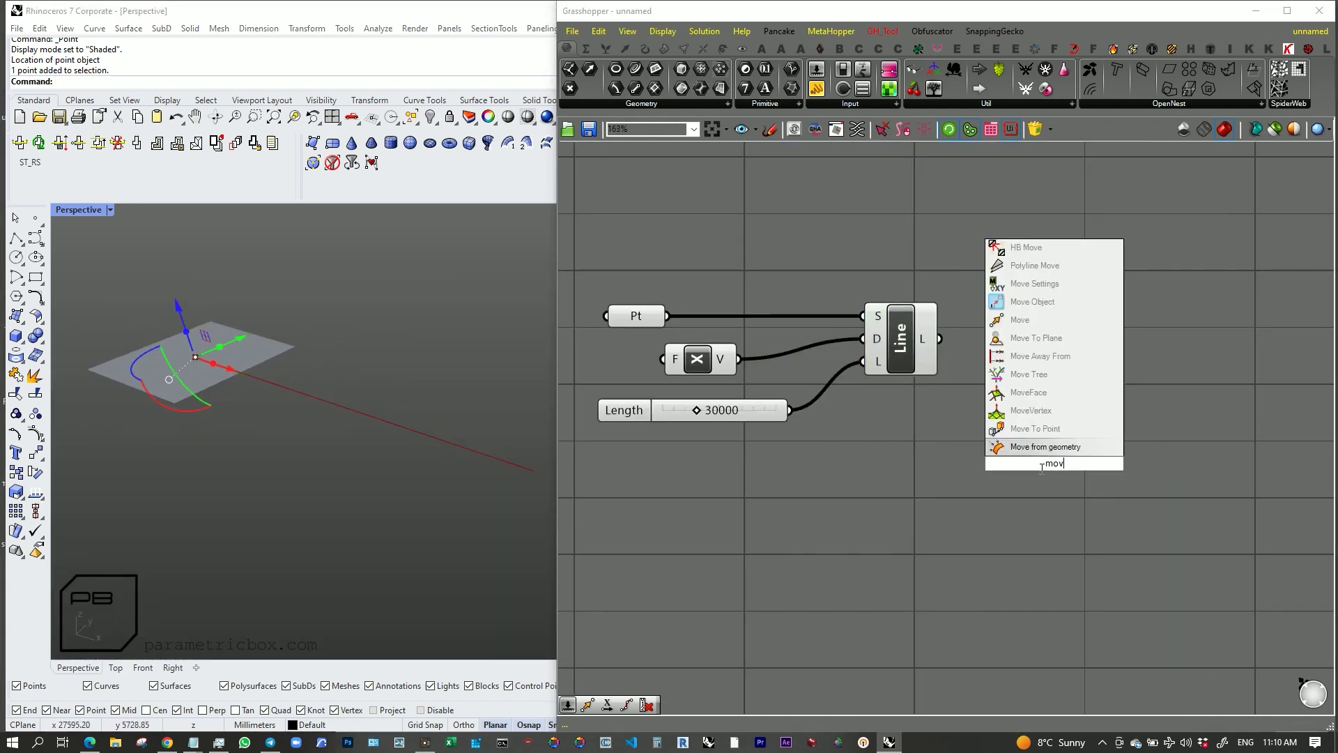
pyautogui.write('e')
pyautogui.press('Return')
pyautogui.scroll(3, 960, 333)
pyautogui.moveTo(922, 349); pyautogui.dragTo(1206, 449)
# Step: Add a Series component driven by sliders for a step of 3000 and a count of 10
pyautogui.doubleClick(871, 572)
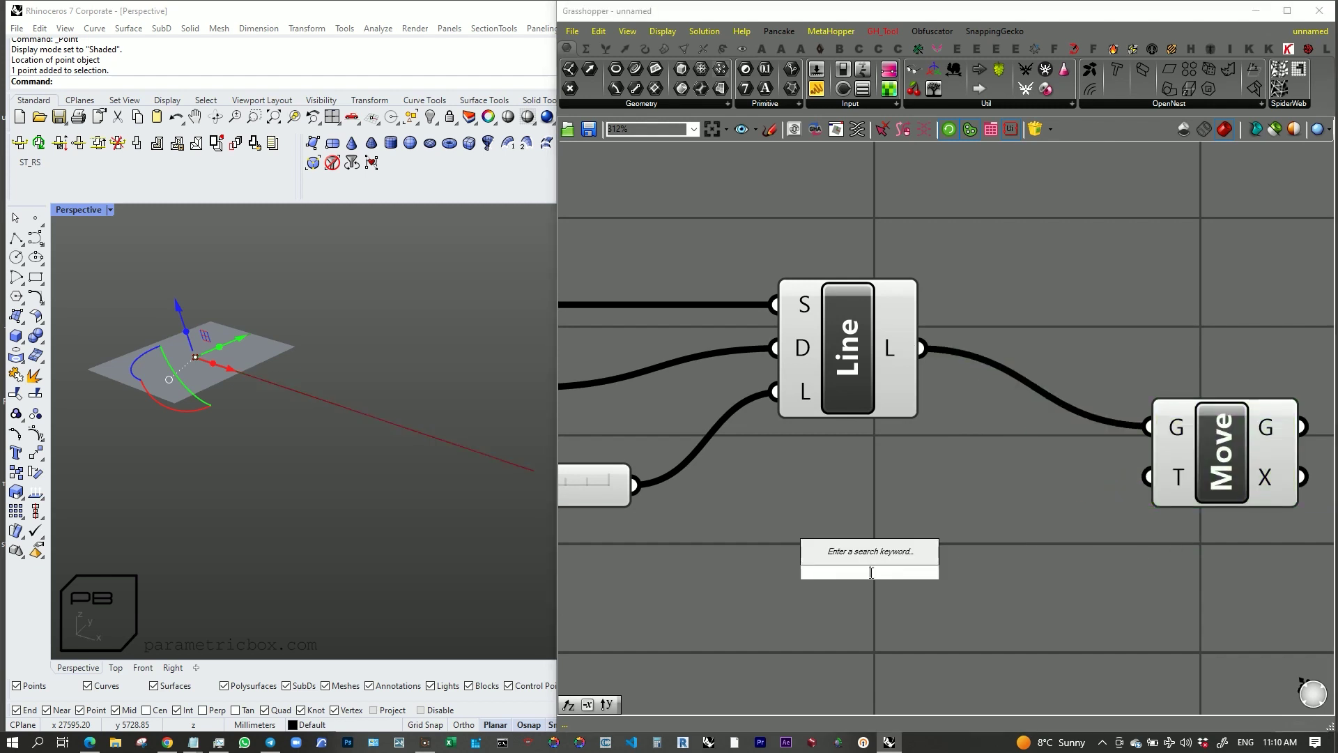
pyautogui.write('series')
pyautogui.press('Return')
pyautogui.scroll(-2, 825, 578)
pyautogui.doubleClick(825, 578)
pyautogui.write('3000')
pyautogui.press('Return')
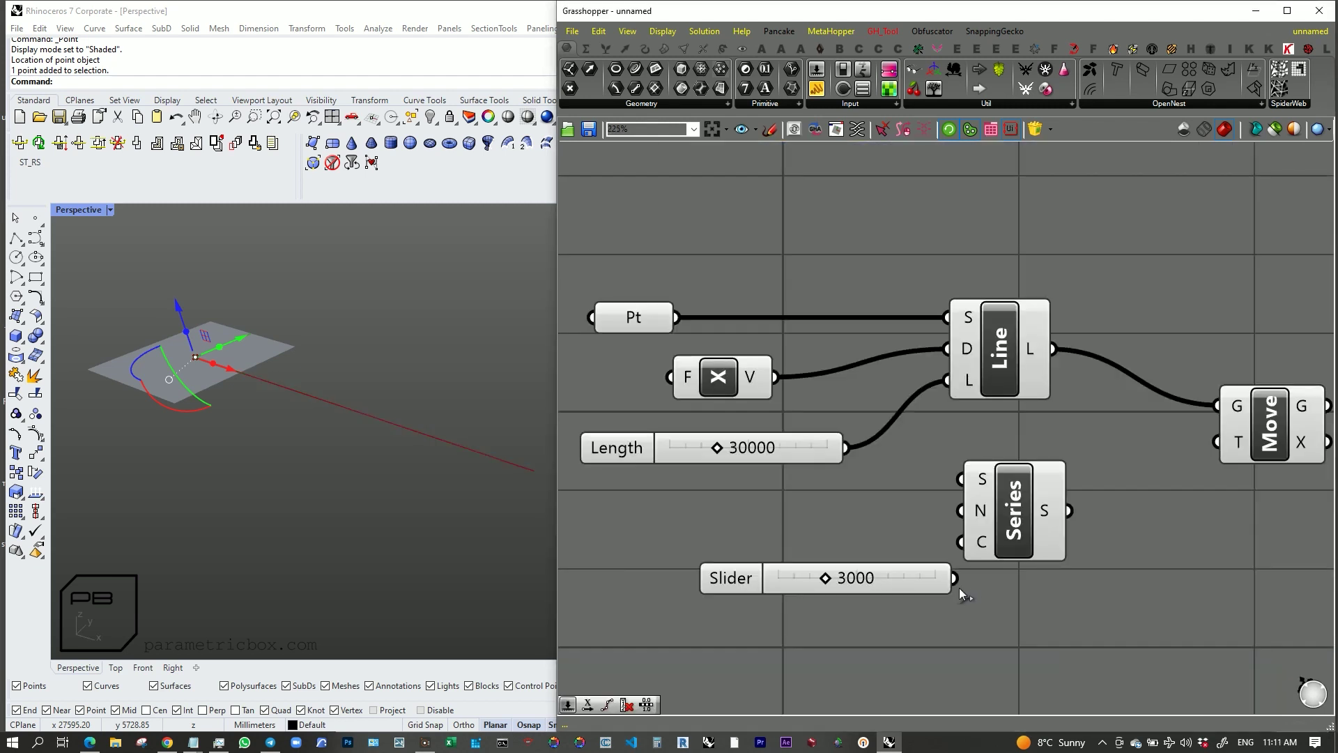
pyautogui.moveTo(897, 589); pyautogui.dragTo(848, 521)
pyautogui.doubleClick(797, 566)
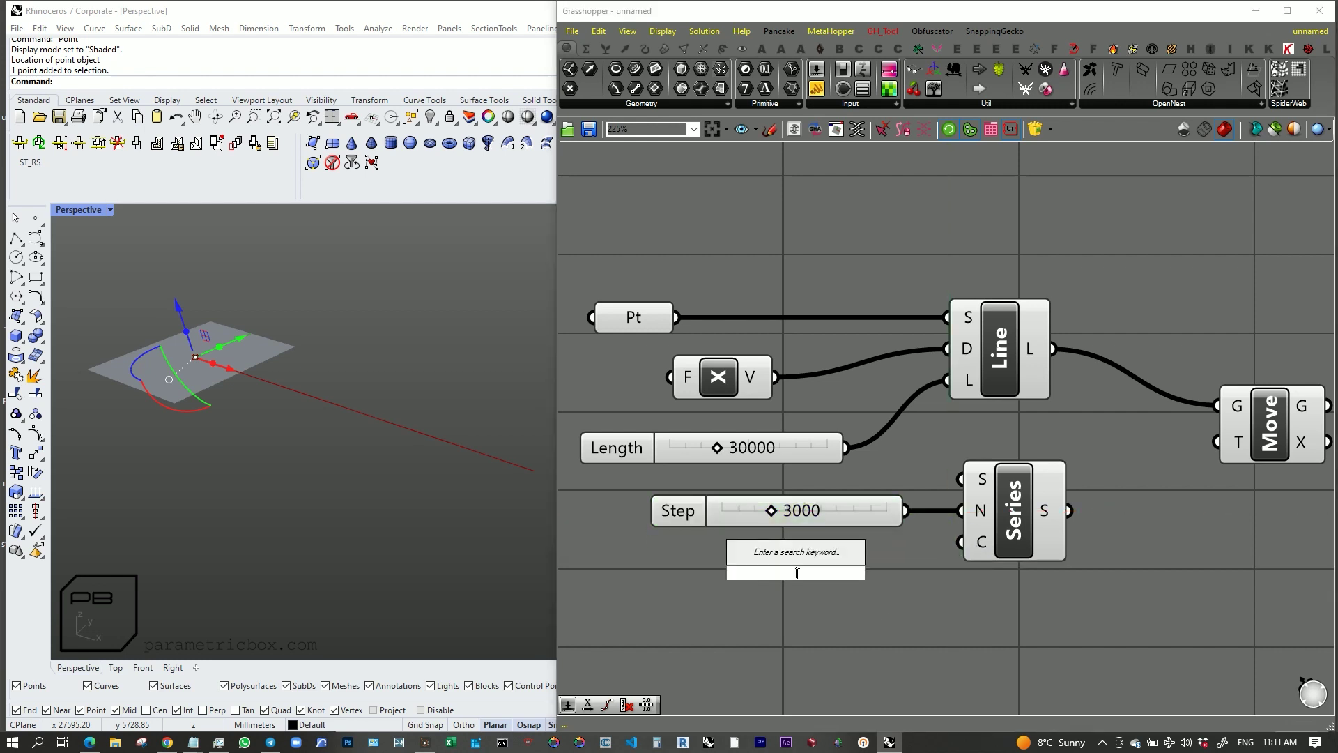
pyautogui.press('Return')
pyautogui.scroll(2, 995, 476)
# Step: Add a Unit Z vector fed by the Series output and connect it to the Move component's translation input
pyautogui.doubleClick(1093, 558)
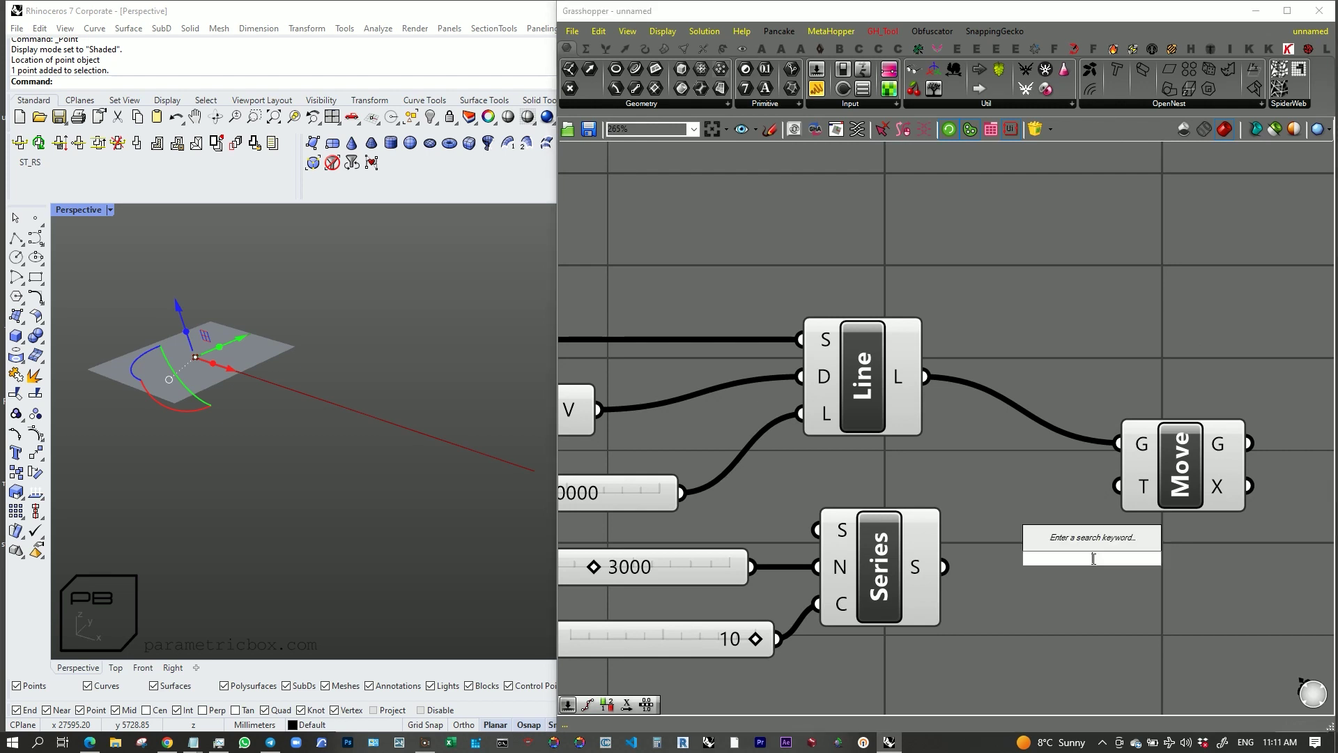
pyautogui.write('z')
pyautogui.click(1038, 542)
pyautogui.moveTo(944, 569); pyautogui.dragTo(1041, 559)
pyautogui.moveTo(1152, 560); pyautogui.dragTo(1205, 415)
pyautogui.moveTo(102, 462); pyautogui.dragTo(209, 350, button='right')
pyautogui.moveTo(316, 348); pyautogui.dragTo(278, 352, button='right')
# Step: Add a Divide Curve component and connect the moved lines to its curve input
pyautogui.scroll(-7, 837, 403)
pyautogui.scroll(5, 947, 492)
pyautogui.scroll(-5, 976, 492)
pyautogui.scroll(4, 1106, 488)
pyautogui.click(1105, 488)
pyautogui.doubleClick(1106, 488)
pyautogui.write('dis')
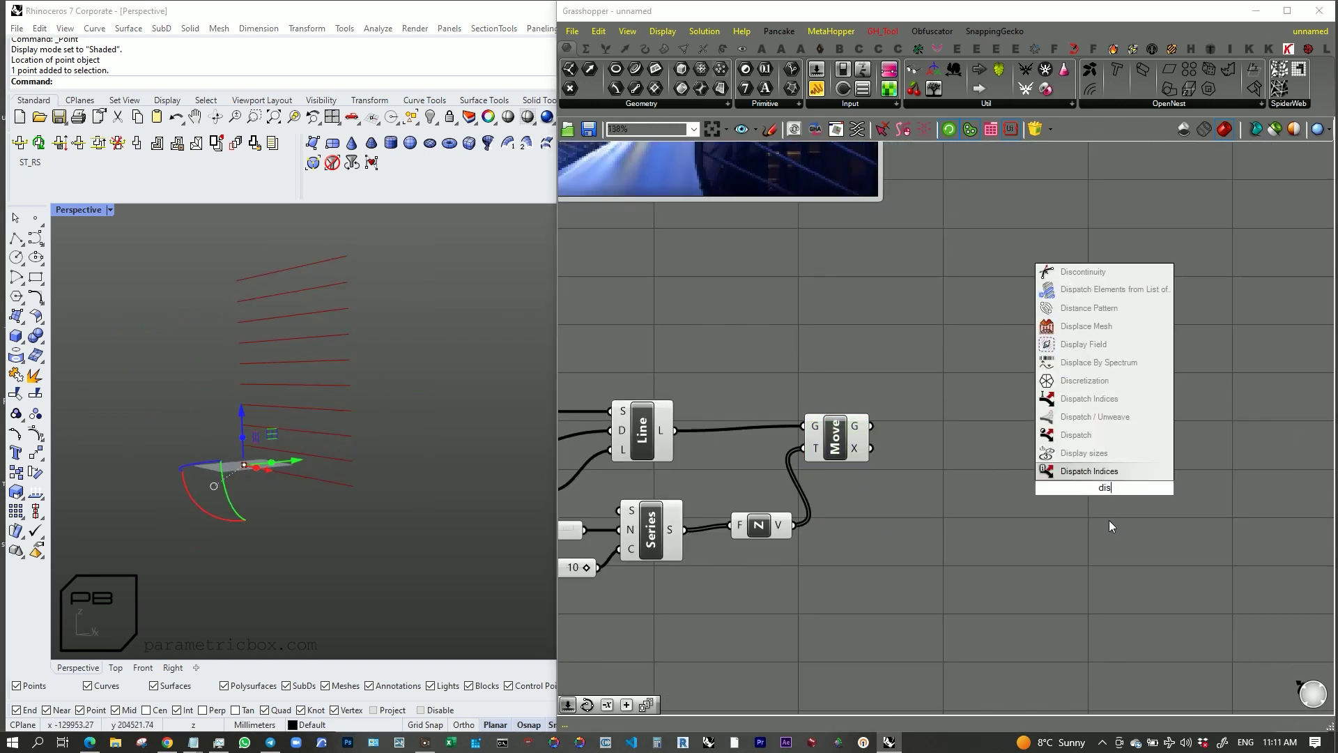
pyautogui.write('v')
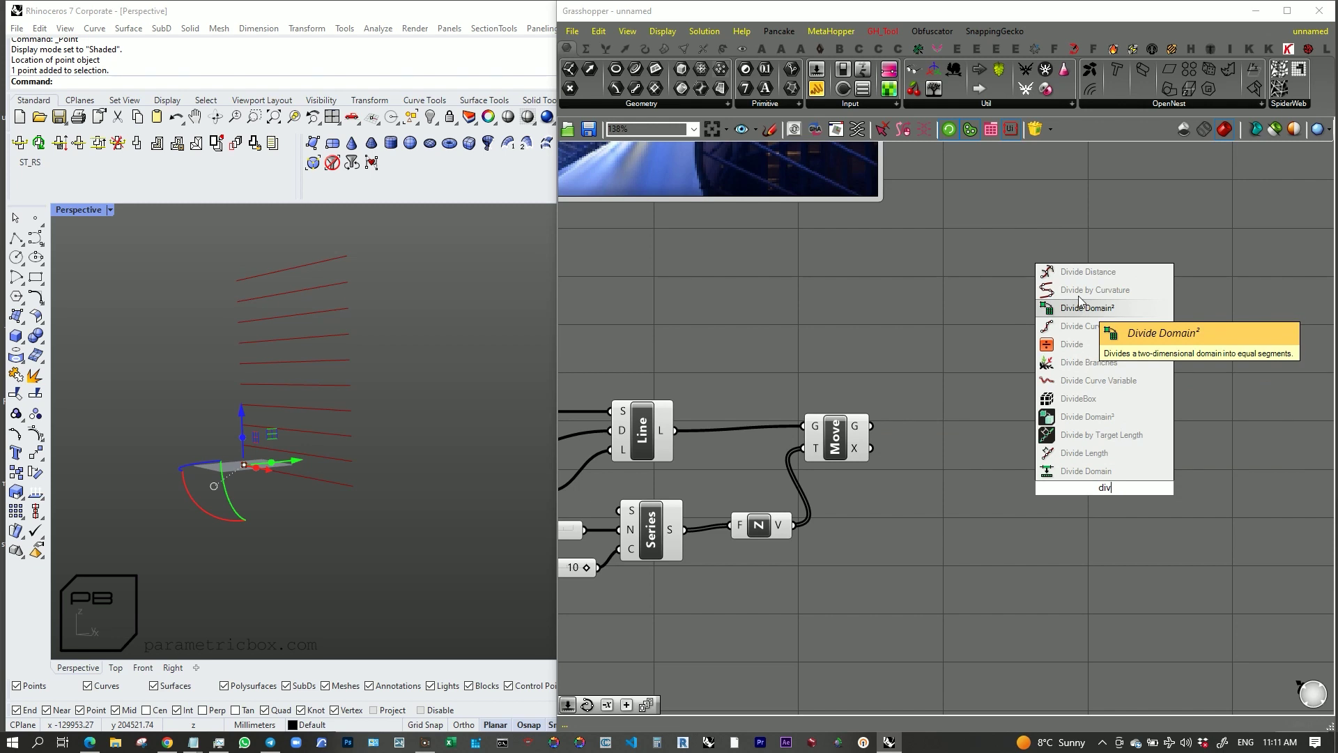
pyautogui.click(1079, 322)
pyautogui.moveTo(865, 426); pyautogui.dragTo(1072, 467)
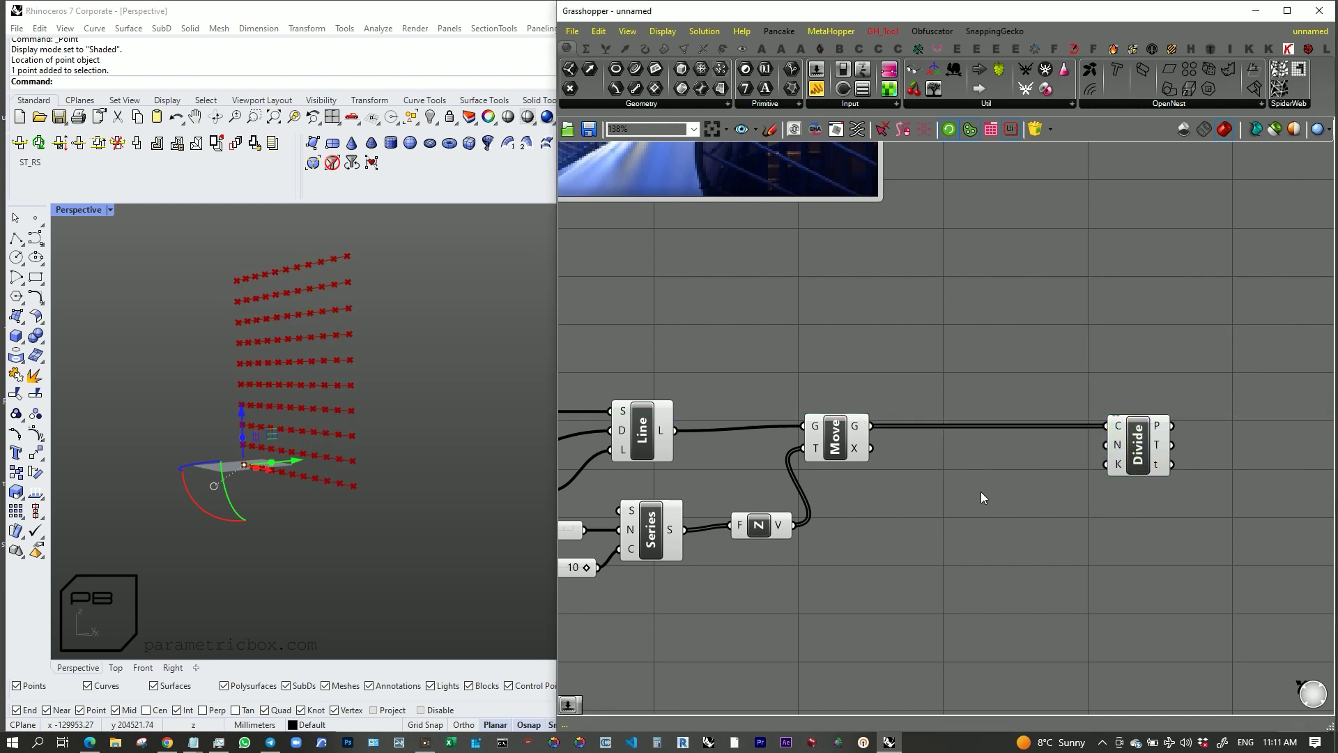
# Step: Add a number slider set to 30 and connect it to the Divide Curve count input
pyautogui.doubleClick(980, 492)
pyautogui.write('30')
pyautogui.press('Return')
pyautogui.scroll(1, 1067, 490)
pyautogui.moveTo(1061, 491); pyautogui.dragTo(1112, 437)
pyautogui.click(1149, 438)
# Step: Place a Rich Graph mapper on the canvas beyond the Divide Curve component
pyautogui.scroll(6, 327, 364)
pyautogui.moveTo(324, 358); pyautogui.dragTo(453, 463, button='right')
pyautogui.scroll(-3, 1111, 421)
pyautogui.scroll(2, 1112, 427)
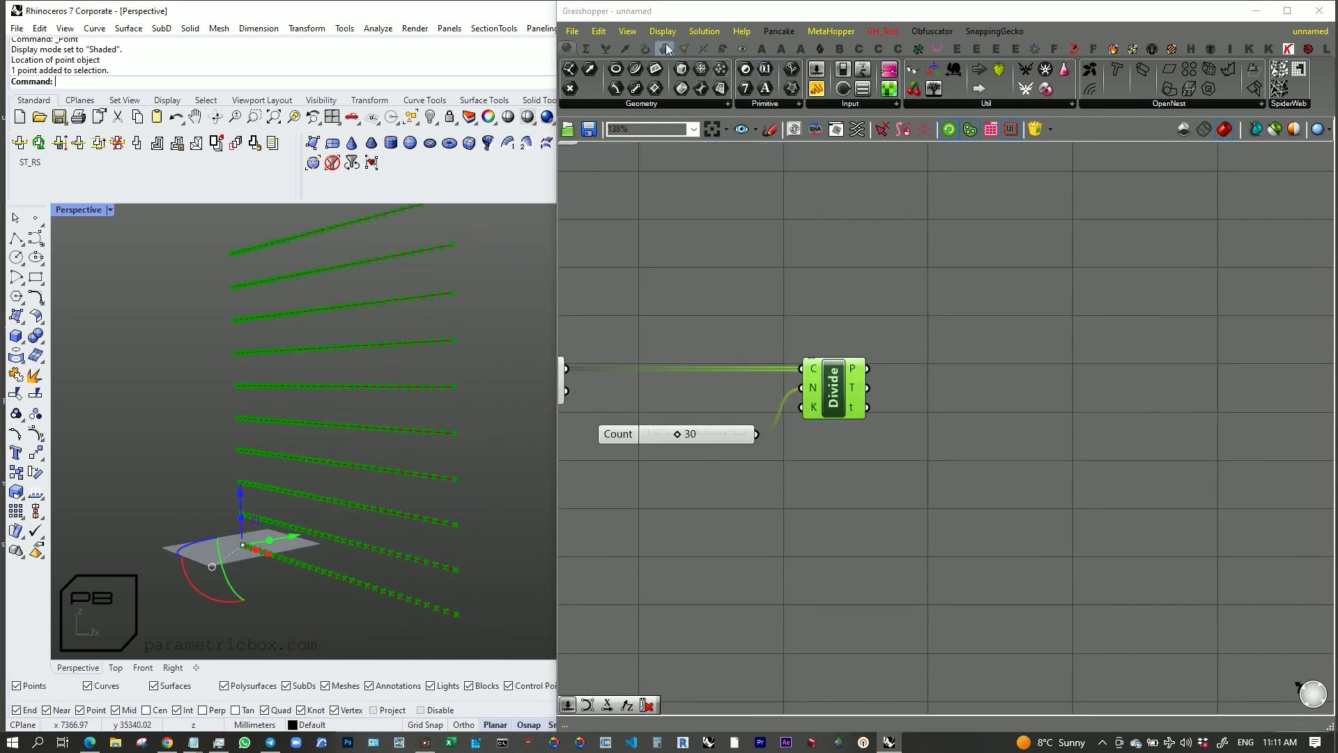
pyautogui.click(589, 48)
pyautogui.moveTo(973, 75); pyautogui.dragTo(1039, 456)
pyautogui.scroll(-2, 1066, 401)
pyautogui.scroll(5, 774, 507)
# Step: Add a Range component using the 30 count slider as its steps and connect its output to the Rich Graph values input
pyautogui.doubleClick(886, 474)
pyautogui.write('ran')
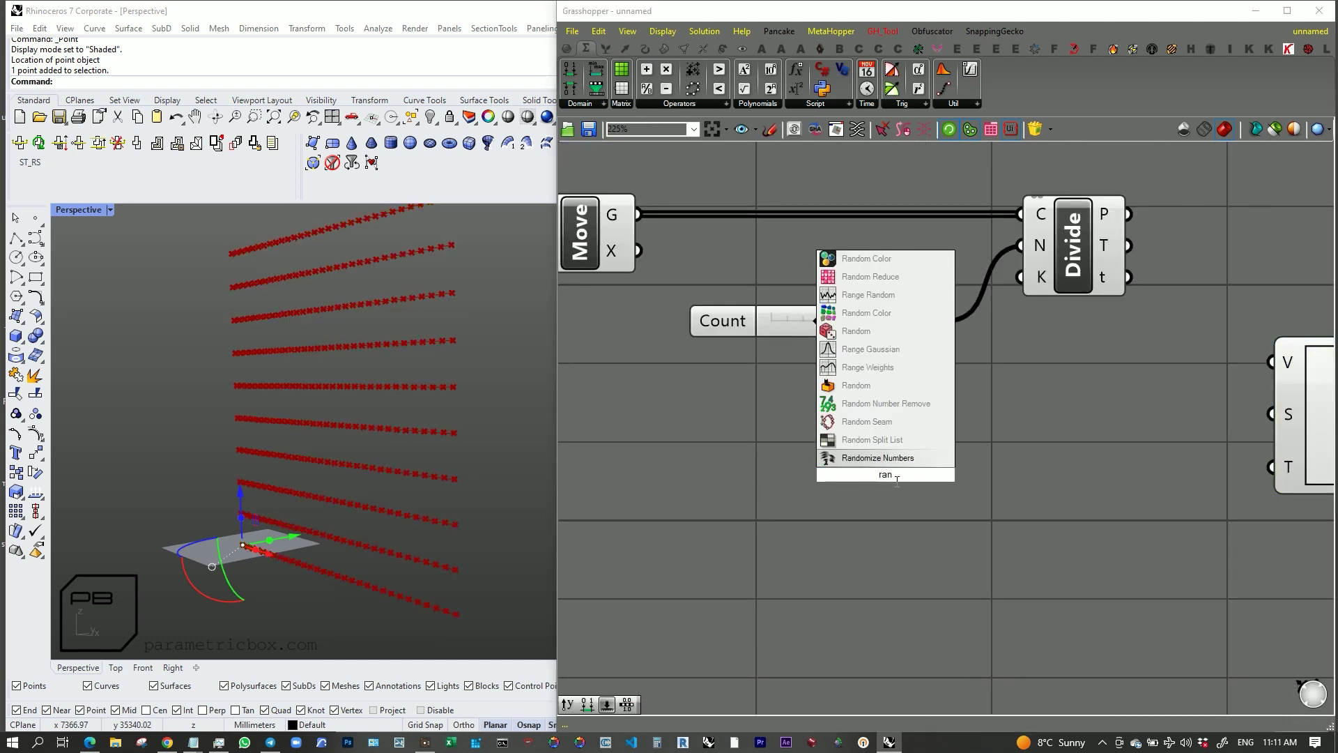
pyautogui.write('ge')
pyautogui.press('Return')
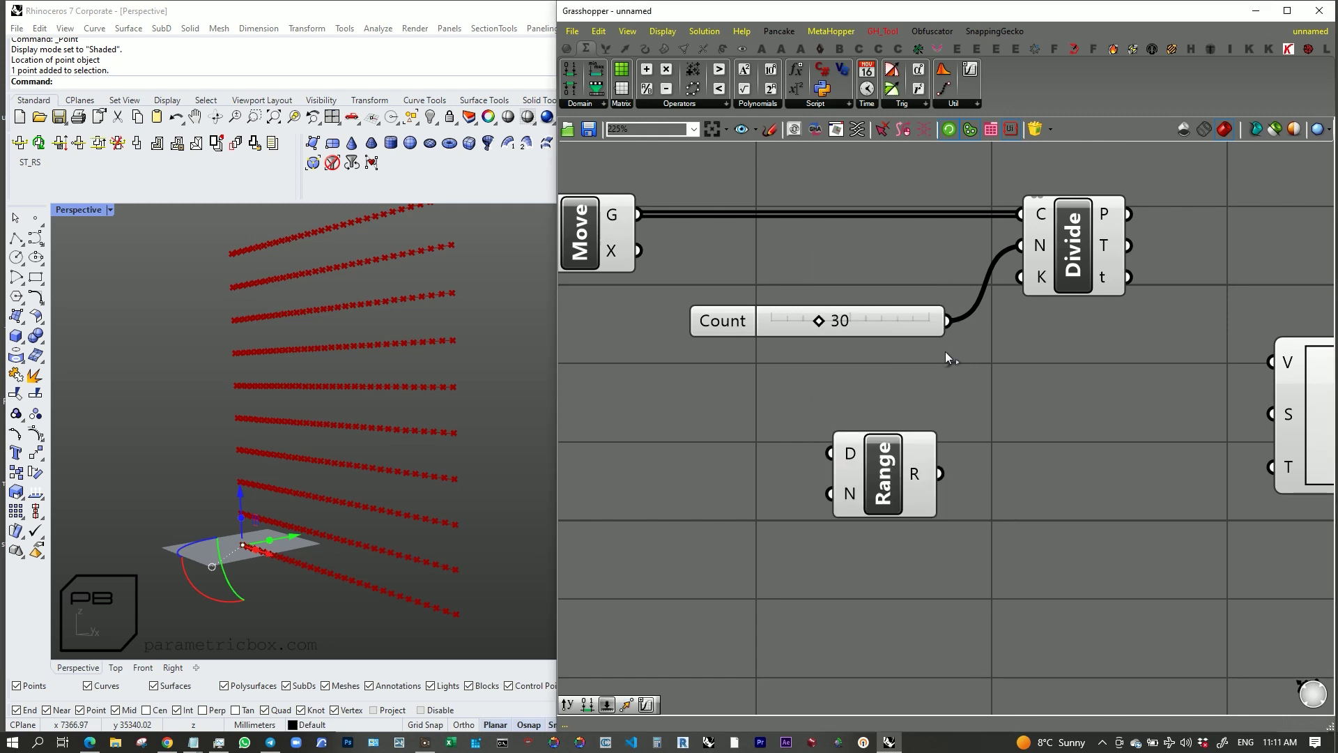
pyautogui.moveTo(1111, 217)
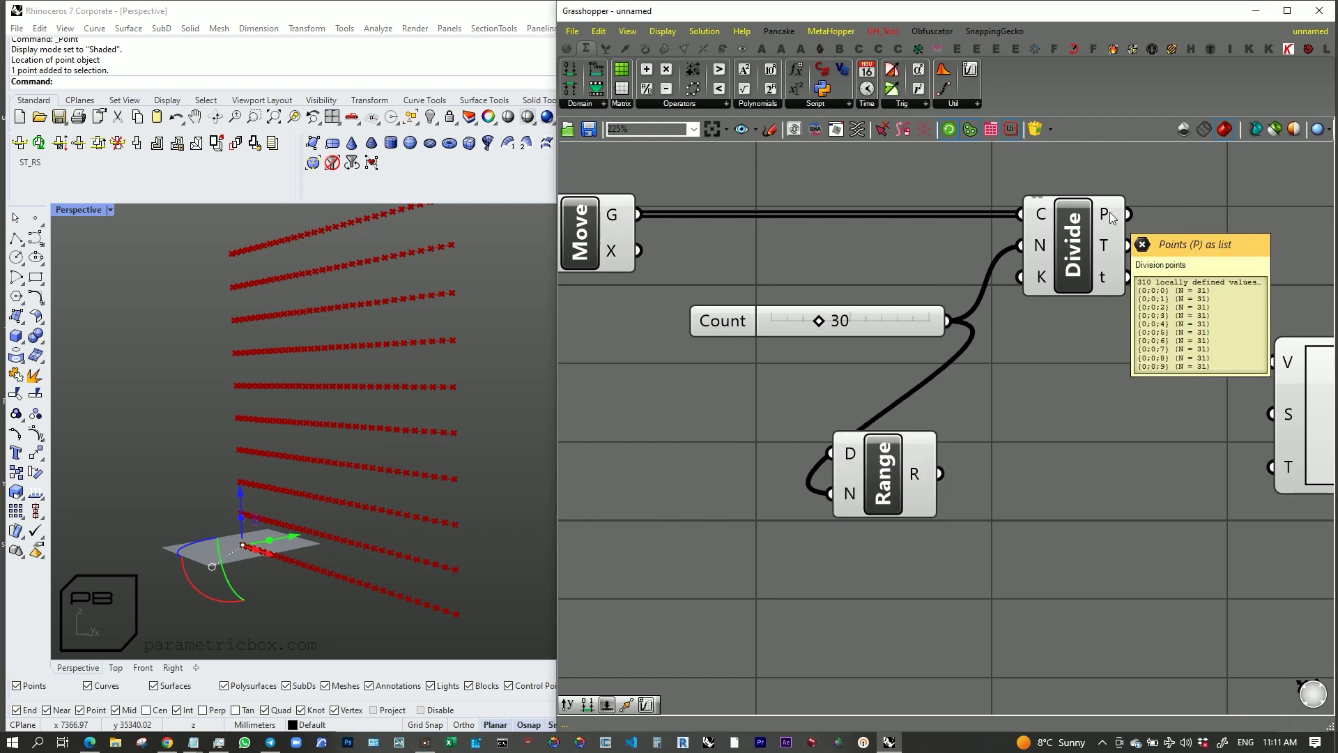
pyautogui.scroll(-1, 773, 433)
pyautogui.moveTo(965, 471); pyautogui.dragTo(679, 462, button='right')
pyautogui.moveTo(630, 457); pyautogui.dragTo(779, 370)
# Step: Add a number slider set to 3000 and connect it to the Rich Graph target input
pyautogui.doubleClick(781, 493)
pyautogui.write('3')
pyautogui.press('Return')
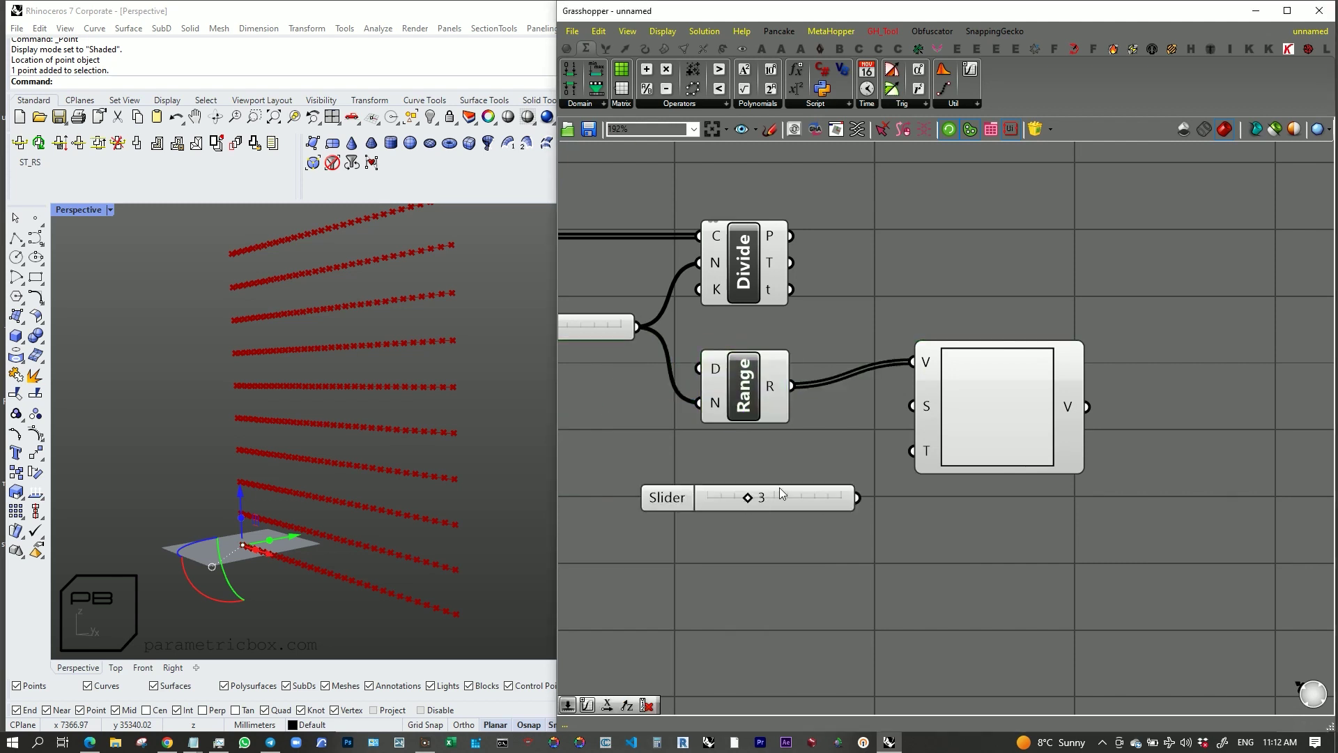
pyautogui.doubleClick(789, 488)
pyautogui.write('000')
pyautogui.press('Return')
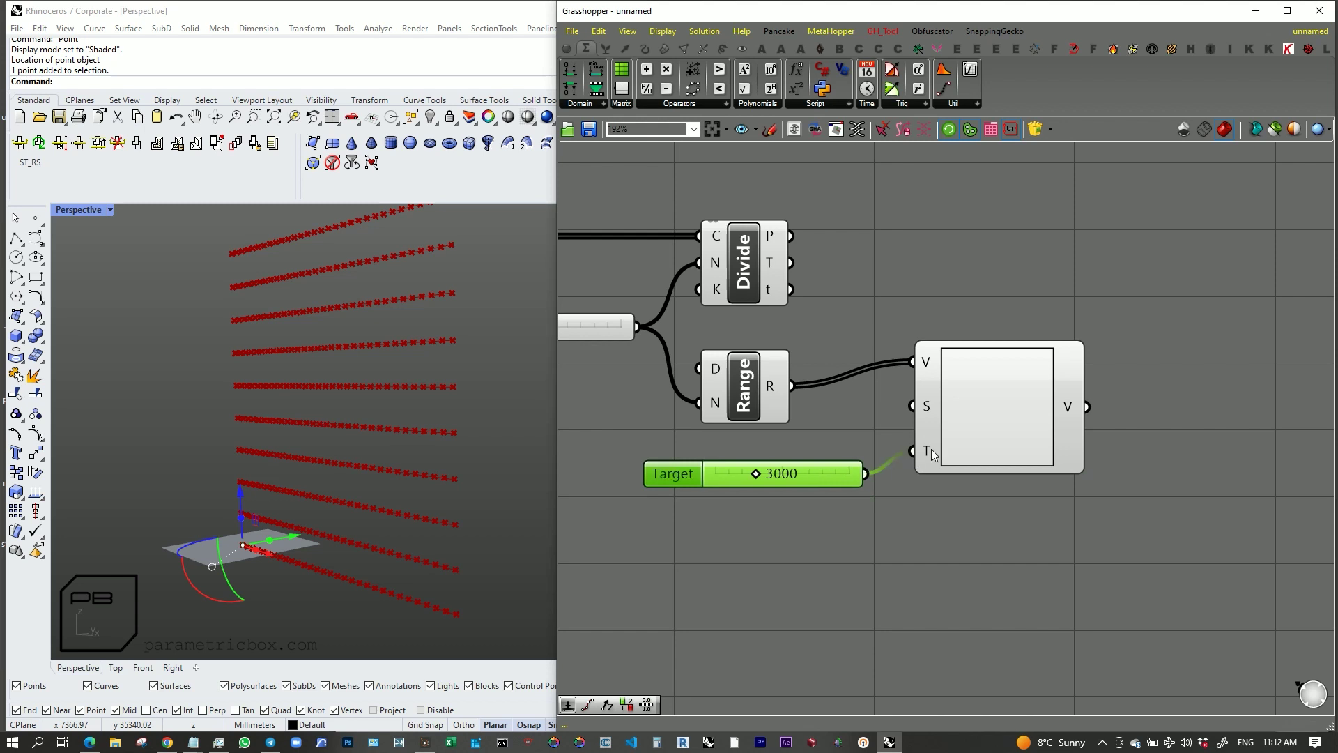
# Step: Set the Rich Graph's graph type to Sine
pyautogui.moveTo(931, 449); pyautogui.dragTo(911, 463)
pyautogui.rightClick(993, 449)
pyautogui.moveTo(1117, 561)
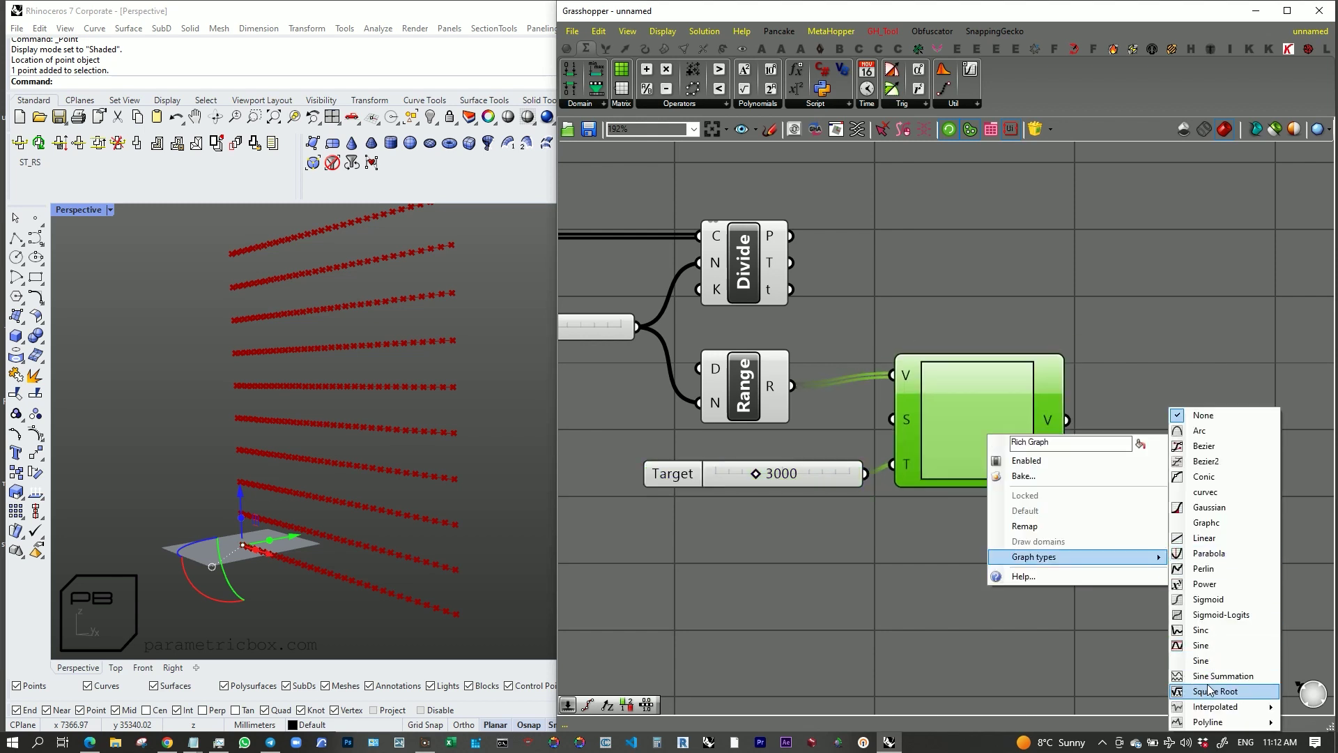
pyautogui.click(1201, 644)
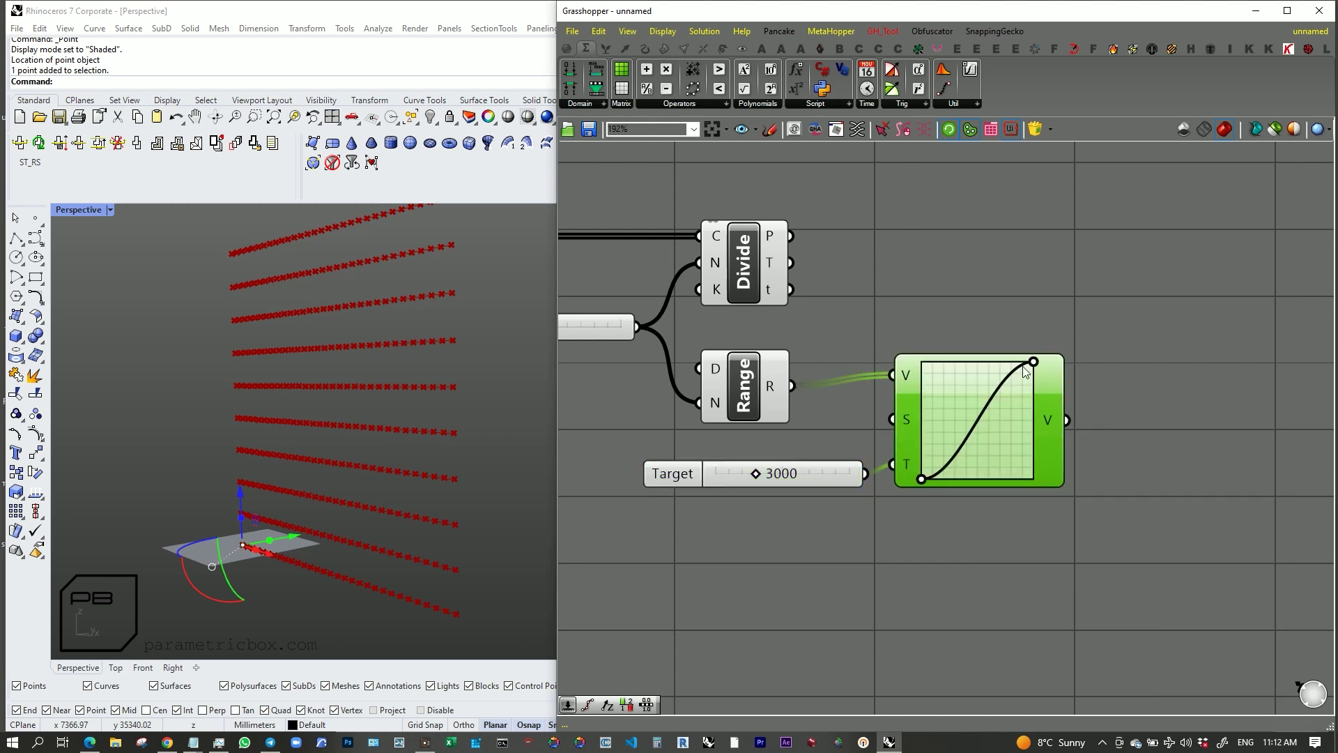
# Step: Add a second Move component beyond the Rich Graph for displacing the division points
pyautogui.scroll(2, 1106, 361)
pyautogui.doubleClick(1123, 358)
pyautogui.write('move')
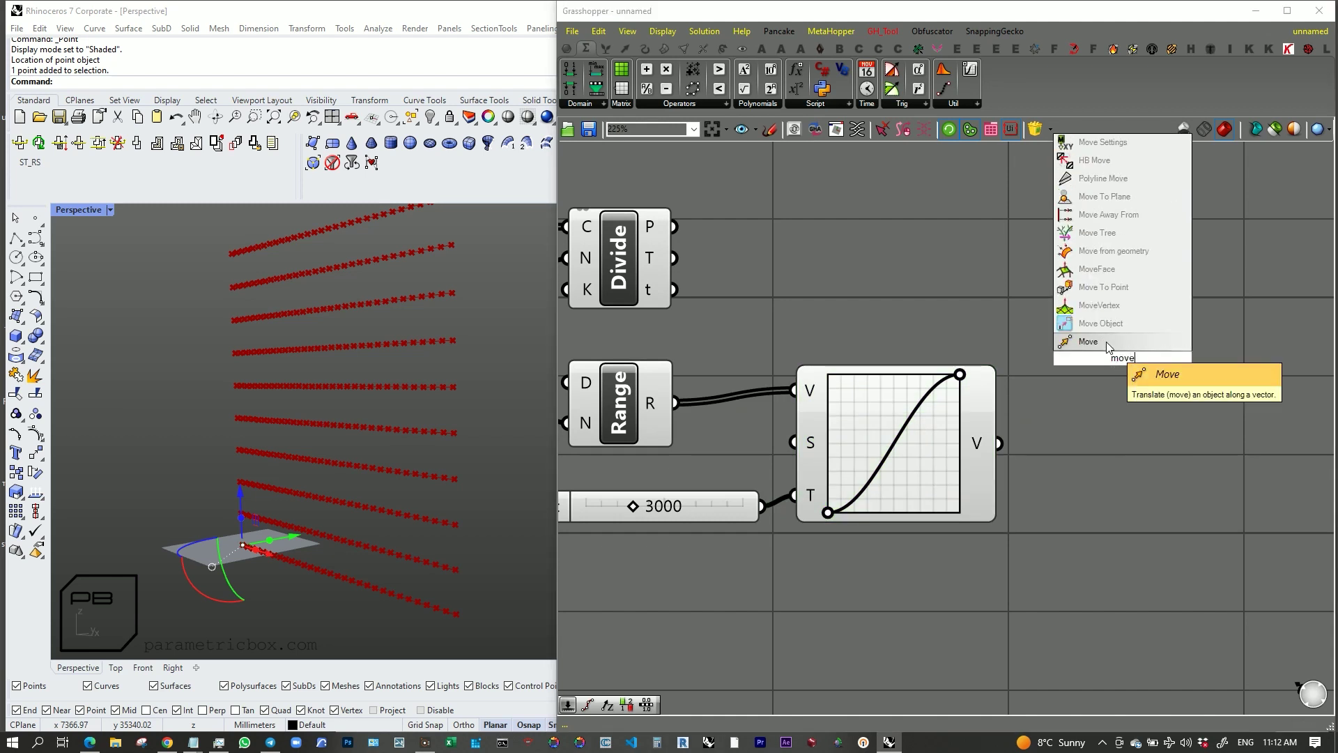
pyautogui.click(1105, 342)
pyautogui.moveTo(135, 635); pyautogui.dragTo(300, 605, button='right')
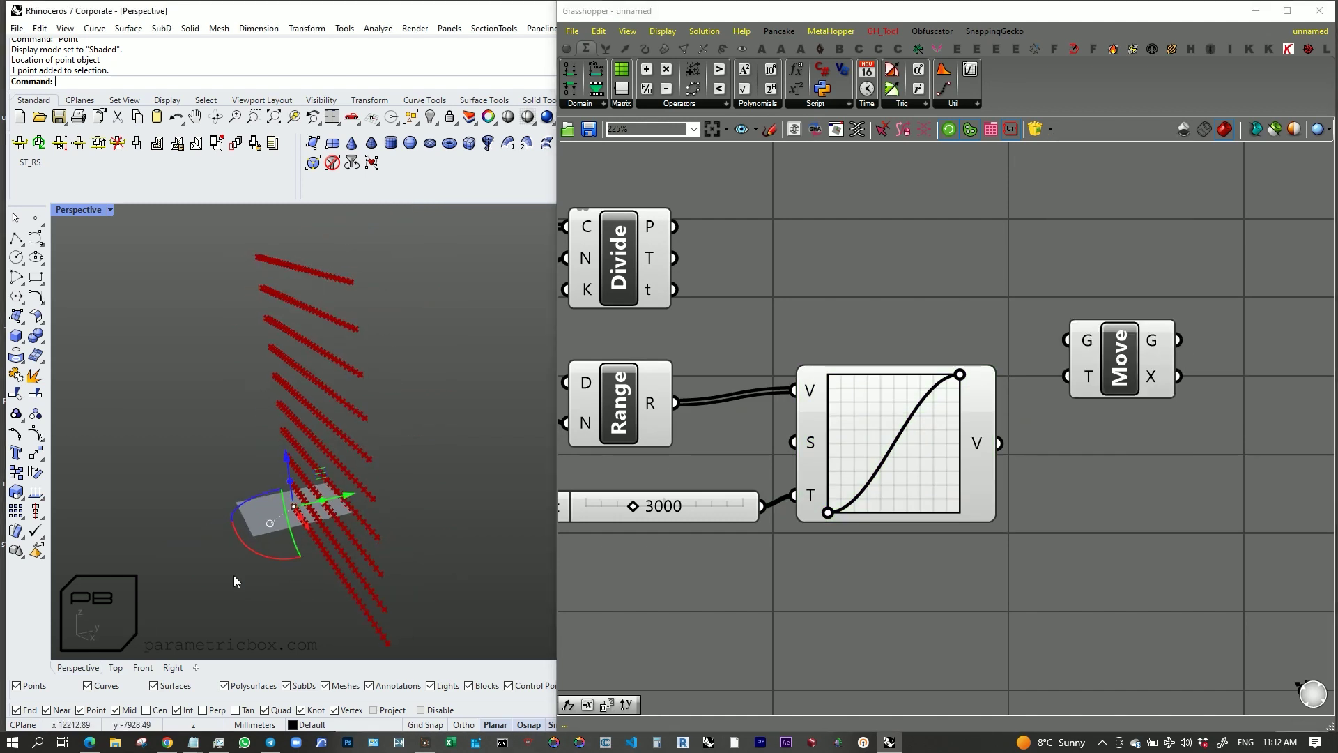
# Step: Add a Unit Y vector fed by the Rich Graph output and make room for it beside the second Move component
pyautogui.doubleClick(1133, 504)
pyautogui.write('y')
pyautogui.click(1119, 480)
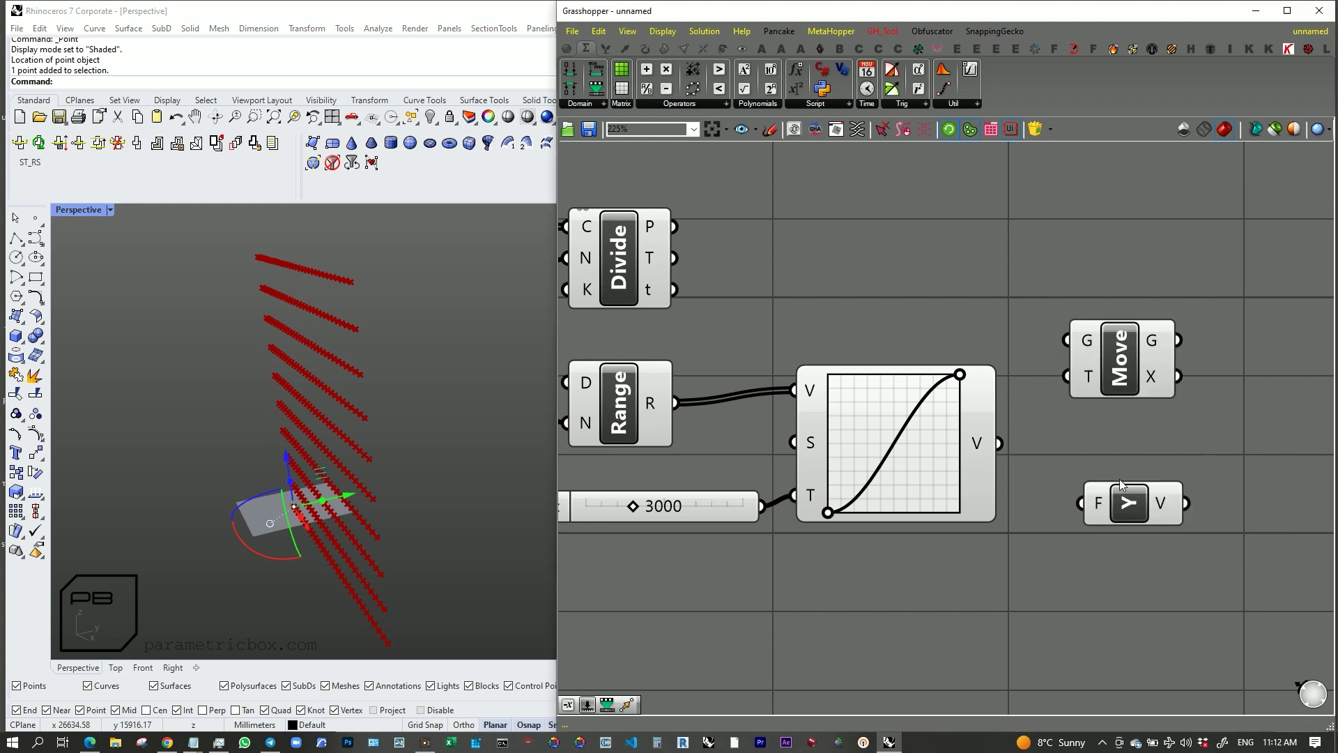
pyautogui.moveTo(1076, 515); pyautogui.dragTo(1081, 504)
pyautogui.scroll(-2, 1076, 514)
pyautogui.moveTo(1046, 404); pyautogui.dragTo(1130, 404)
# Step: Add a Negative component to reverse the Unit Y vector, and feed the second Move with that vector and the division points
pyautogui.doubleClick(1135, 483)
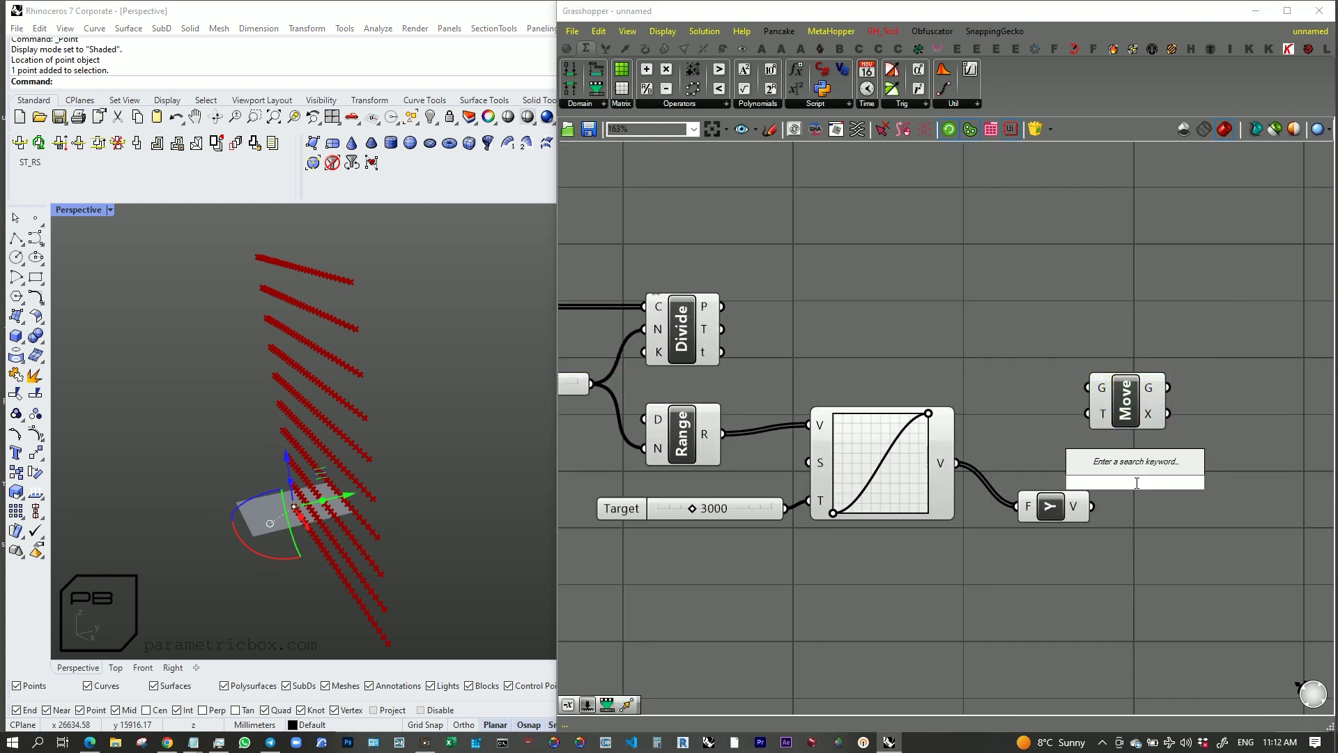
pyautogui.write('neg')
pyautogui.click(1131, 466)
pyautogui.moveTo(1092, 507); pyautogui.dragTo(1099, 486)
pyautogui.moveTo(1084, 411); pyautogui.dragTo(1087, 413)
pyautogui.moveTo(1125, 401); pyautogui.dragTo(1115, 326)
pyautogui.moveTo(216, 369); pyautogui.dragTo(321, 311, button='right')
# Step: Adjust the Rich Graph's sine curve to about three waves and lower the Target slider to 1819
pyautogui.scroll(4, 855, 432)
pyautogui.moveTo(995, 398); pyautogui.dragTo(845, 402)
pyautogui.scroll(-3, 853, 410)
pyautogui.scroll(5, 767, 449)
pyautogui.moveTo(850, 468); pyautogui.dragTo(791, 470)
pyautogui.scroll(-5, 791, 470)
pyautogui.scroll(6, 1062, 314)
pyautogui.scroll(-12, 1062, 313)
pyautogui.scroll(6, 1207, 315)
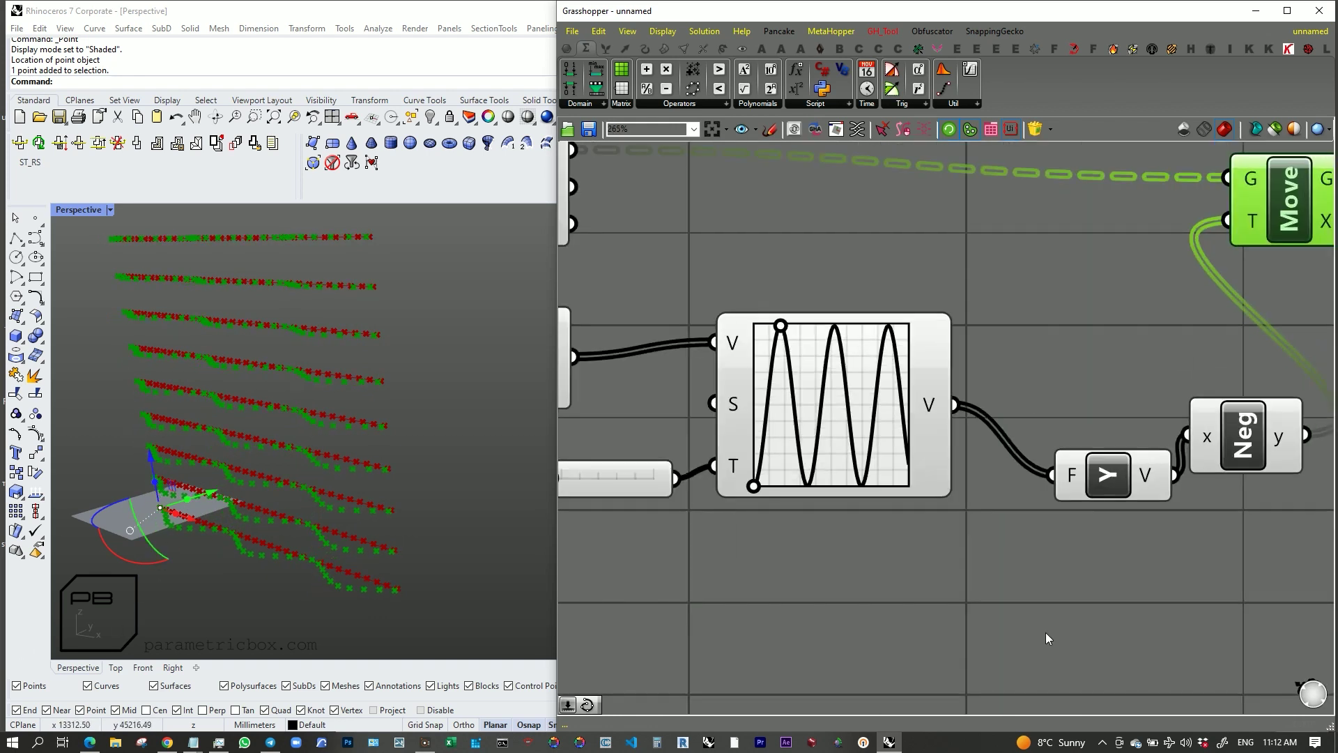
# Step: Add a Unit Z vector and connect the Rich Graph output to its factor input
pyautogui.doubleClick(1071, 617)
pyautogui.write('z')
pyautogui.click(1045, 605)
pyautogui.moveTo(962, 411); pyautogui.dragTo(1012, 616)
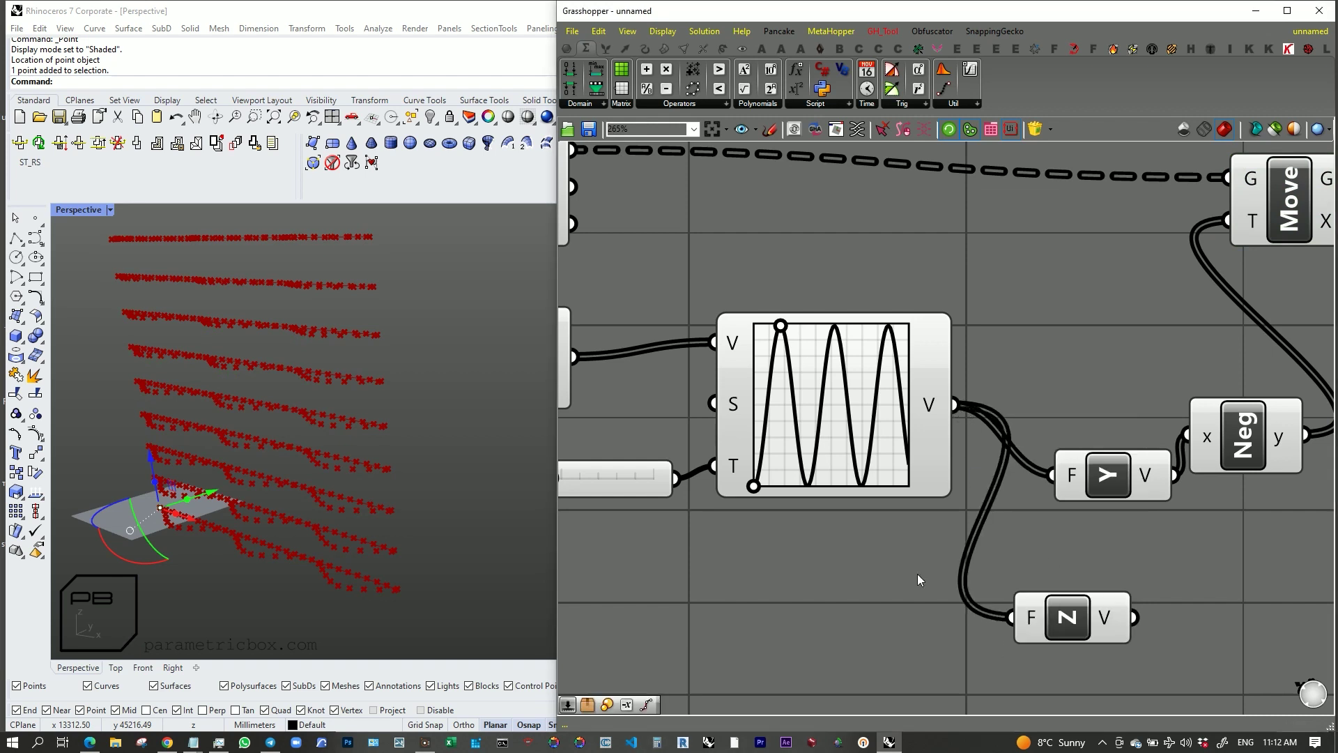
# Step: Add an Addition component that sums the negated Y and the Z vectors, and connect its result to the second Move's translation
pyautogui.scroll(-5, 917, 574)
pyautogui.scroll(4, 1087, 576)
pyautogui.doubleClick(1079, 566)
pyautogui.write('+')
pyautogui.press('Return')
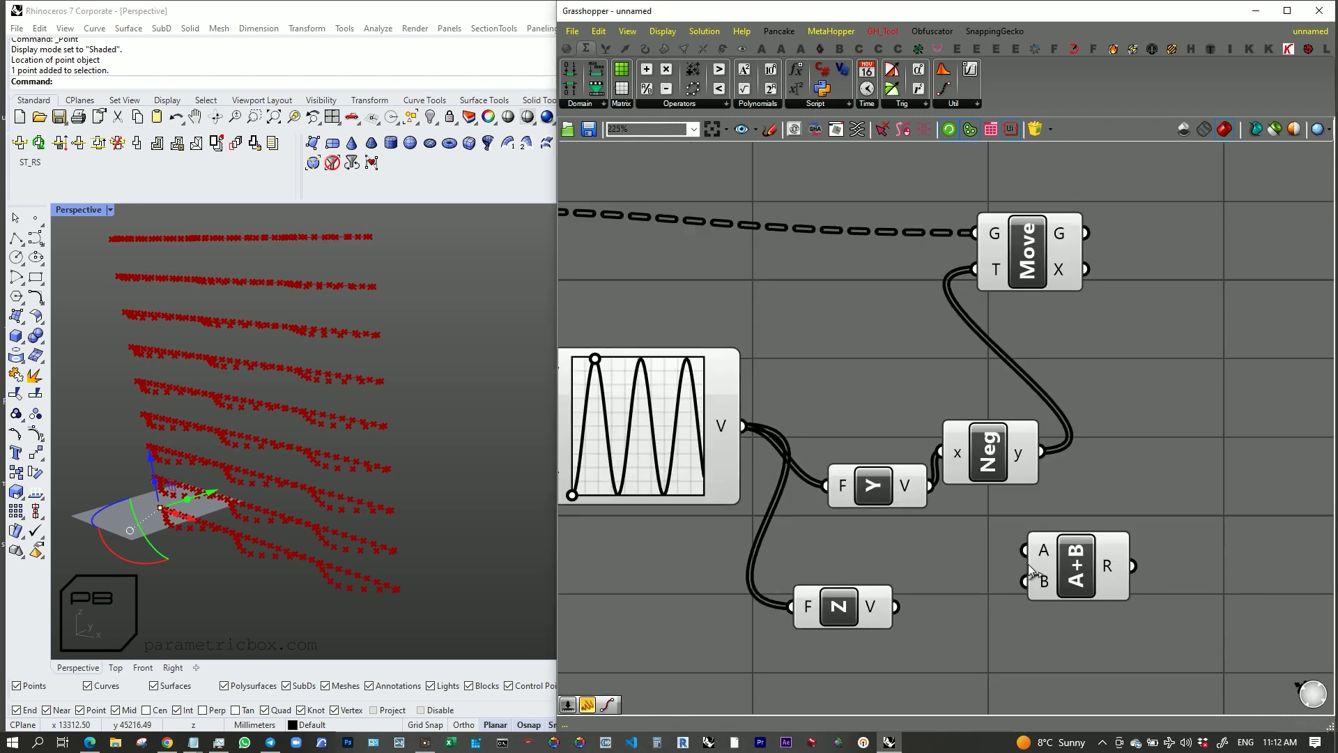
pyautogui.moveTo(833, 608); pyautogui.dragTo(884, 595)
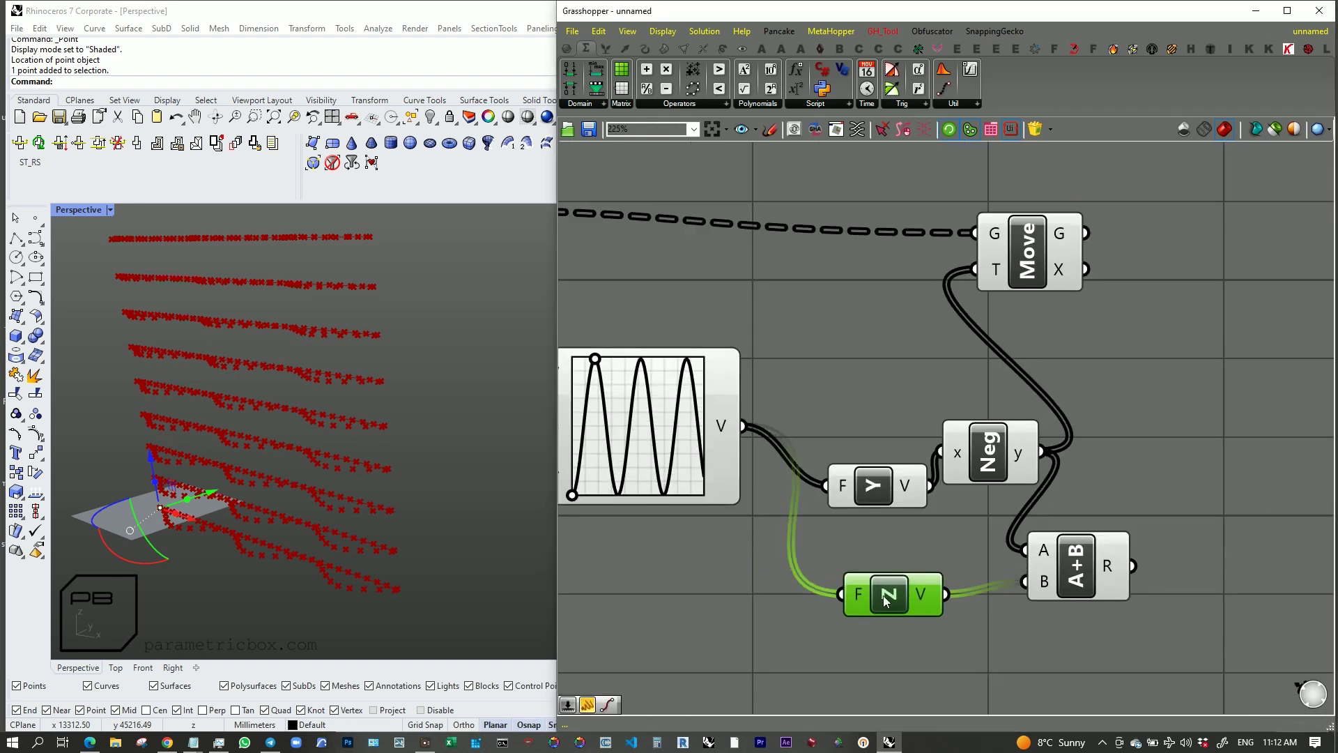
pyautogui.click(1105, 565)
pyautogui.moveTo(1014, 276); pyautogui.dragTo(984, 270)
# Step: Add an Interpolate component beside the second Move and connect the moved points to its vertices input
pyautogui.scroll(-5, 227, 358)
pyautogui.moveTo(231, 339); pyautogui.dragTo(317, 362, button='right')
pyautogui.scroll(6, 270, 314)
pyautogui.moveTo(271, 314); pyautogui.dragTo(335, 317, button='right')
pyautogui.scroll(-4, 867, 296)
pyautogui.click(645, 48)
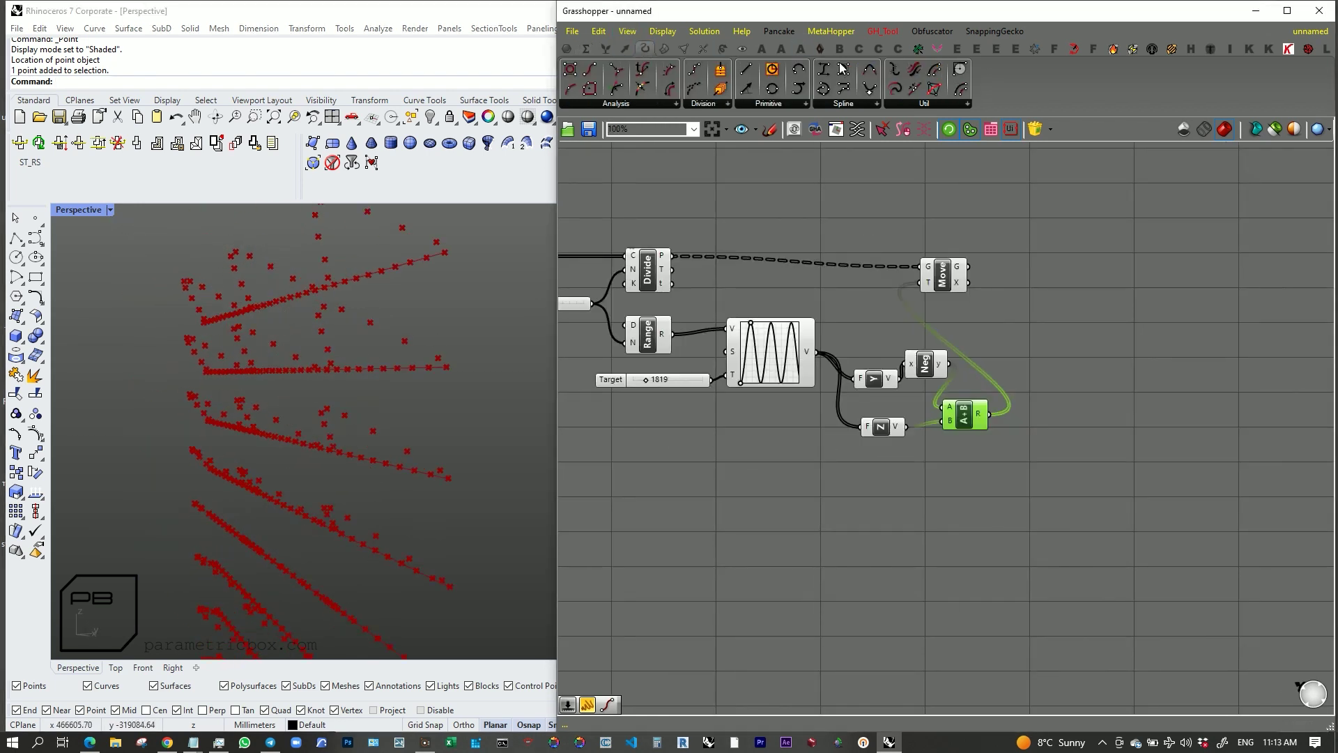
pyautogui.scroll(4, 1012, 246)
pyautogui.moveTo(1048, 236); pyautogui.dragTo(1152, 301)
pyautogui.moveTo(933, 248); pyautogui.dragTo(1035, 252, button='right')
pyautogui.scroll(-3, 1035, 252)
pyautogui.moveTo(995, 286); pyautogui.dragTo(1013, 274)
# Step: Turn off the preview of the components from Divide and Range through to the second Move
pyautogui.moveTo(1037, 201); pyautogui.dragTo(640, 514)
pyautogui.middleClick(835, 234)
pyautogui.click(882, 194)
# Step: Set the document preview colours to white for normal geometry and bright pink for selected geometry
pyautogui.click(1294, 129)
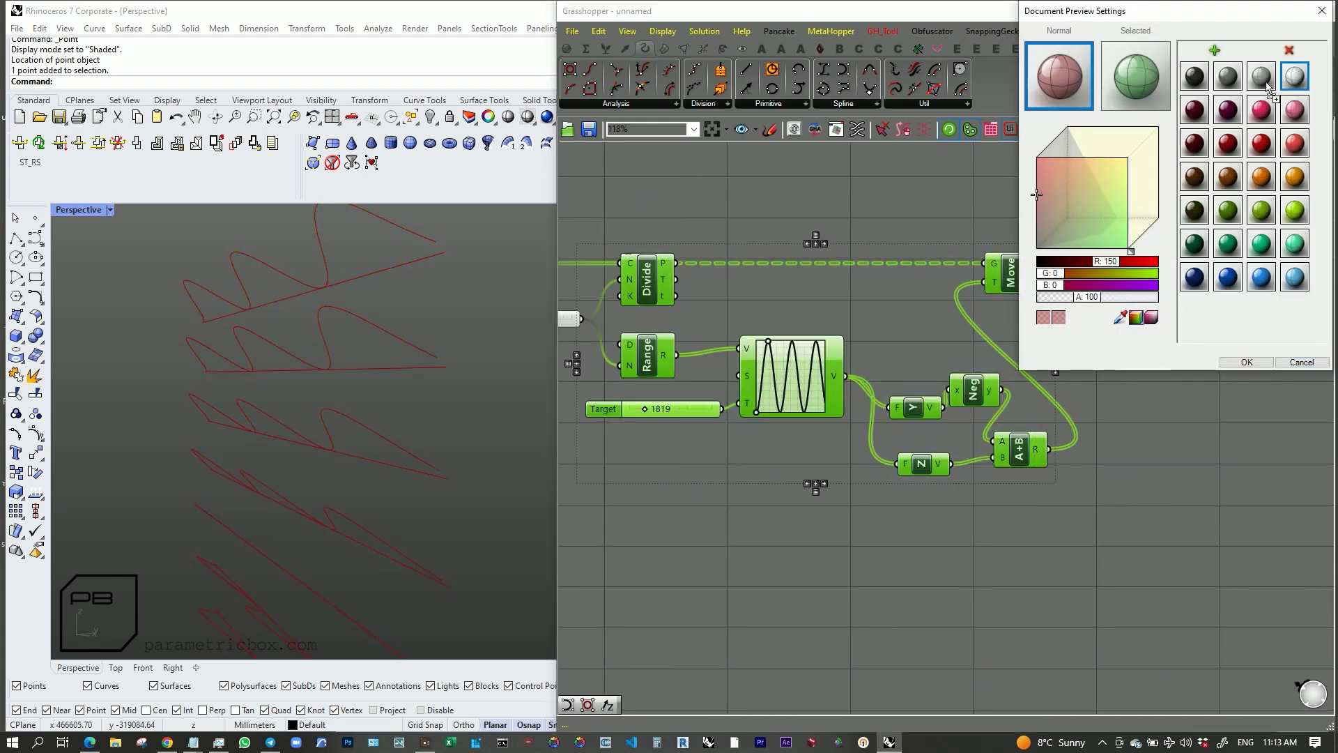
pyautogui.moveTo(1071, 79); pyautogui.dragTo(1072, 80)
pyautogui.moveTo(1268, 118); pyautogui.dragTo(1136, 77)
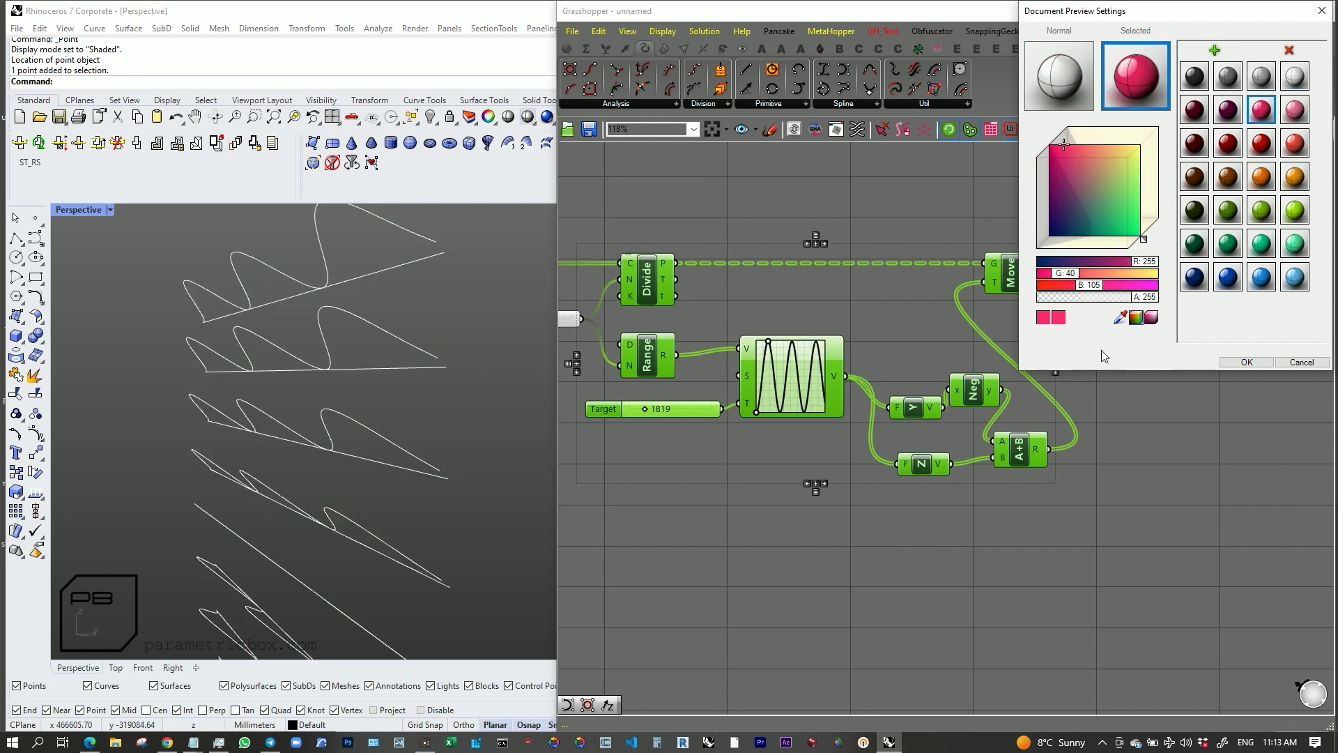
pyautogui.click(1058, 70)
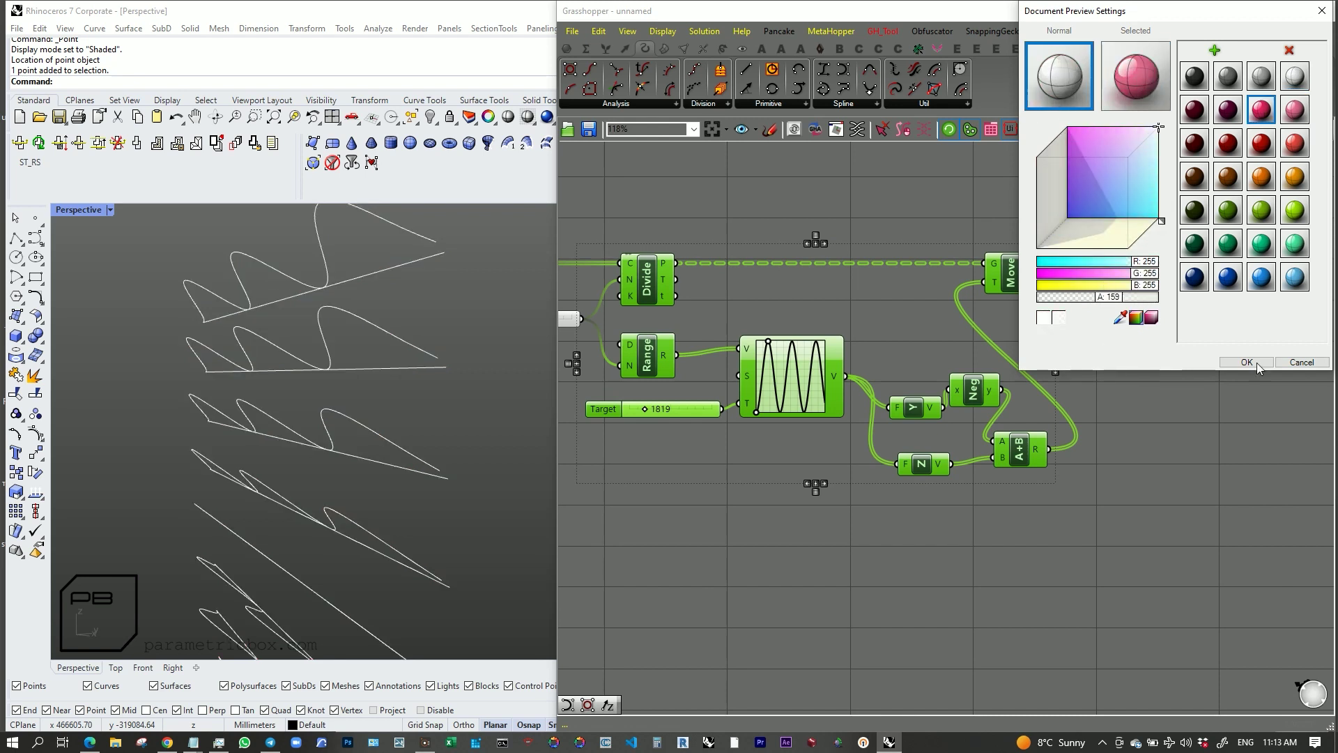
pyautogui.click(1247, 362)
# Step: Select the Interpolate component to highlight its curves, and place it further away from the second Move
pyautogui.scroll(3, 1123, 290)
pyautogui.click(1124, 293)
pyautogui.scroll(-5, 369, 358)
pyautogui.moveTo(370, 358); pyautogui.dragTo(349, 294, button='right')
pyautogui.scroll(3, 361, 422)
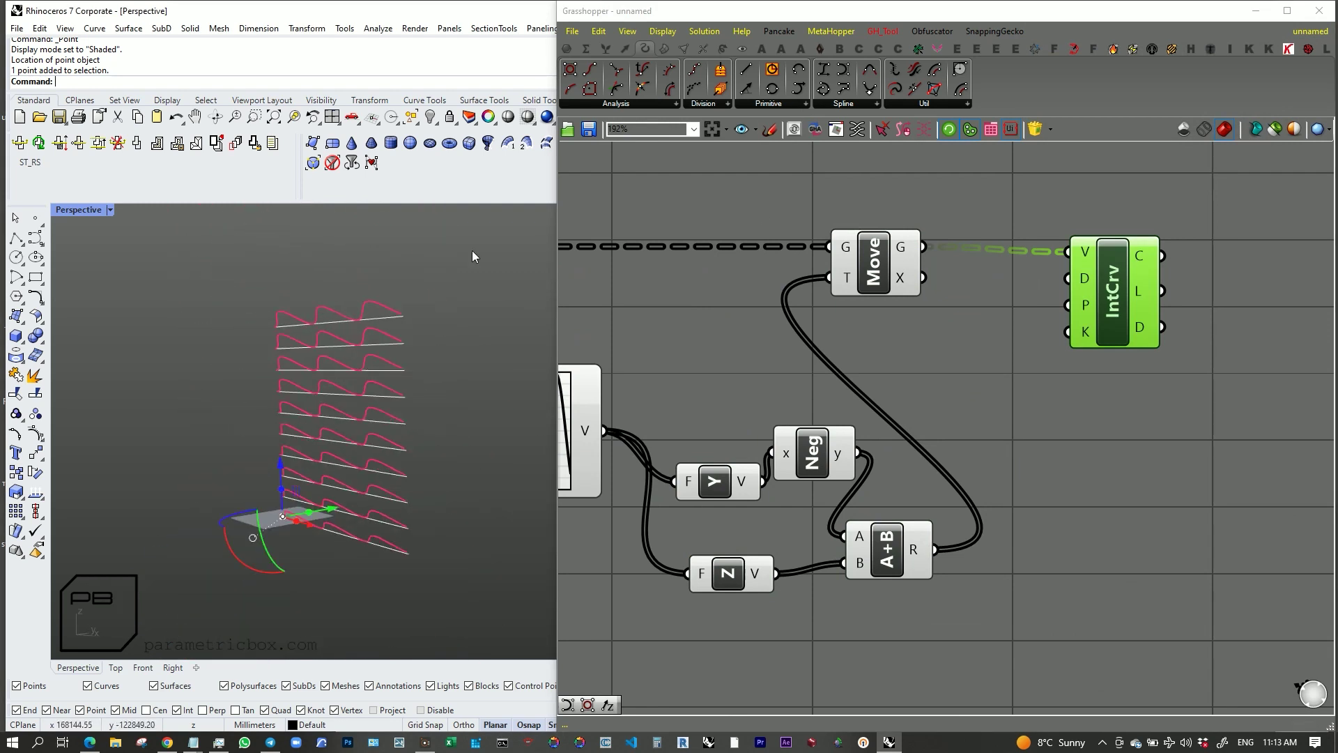
pyautogui.scroll(-3, 1053, 330)
pyautogui.scroll(4, 1096, 298)
pyautogui.moveTo(1067, 321); pyautogui.dragTo(1247, 315)
pyautogui.scroll(-4, 952, 348)
pyautogui.scroll(5, 895, 328)
# Step: Toggle the preview of the second Move component
pyautogui.click(858, 310)
pyautogui.middleClick(917, 216)
pyautogui.click(941, 191)
pyautogui.middleClick(953, 248)
pyautogui.click(992, 204)
# Step: Add Point List and End Points components, and connect the interpolated curves to End Points
pyautogui.scroll(-5, 920, 359)
pyautogui.scroll(4, 1081, 357)
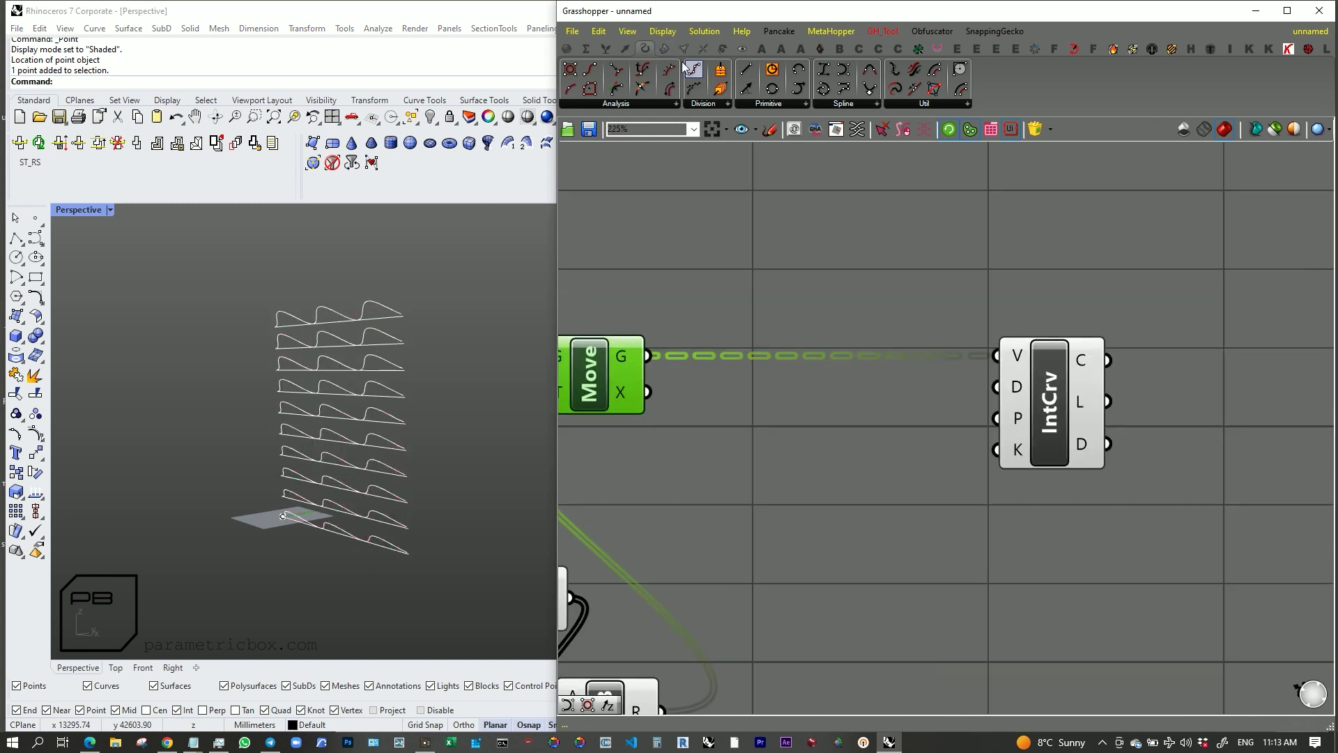
pyautogui.click(743, 48)
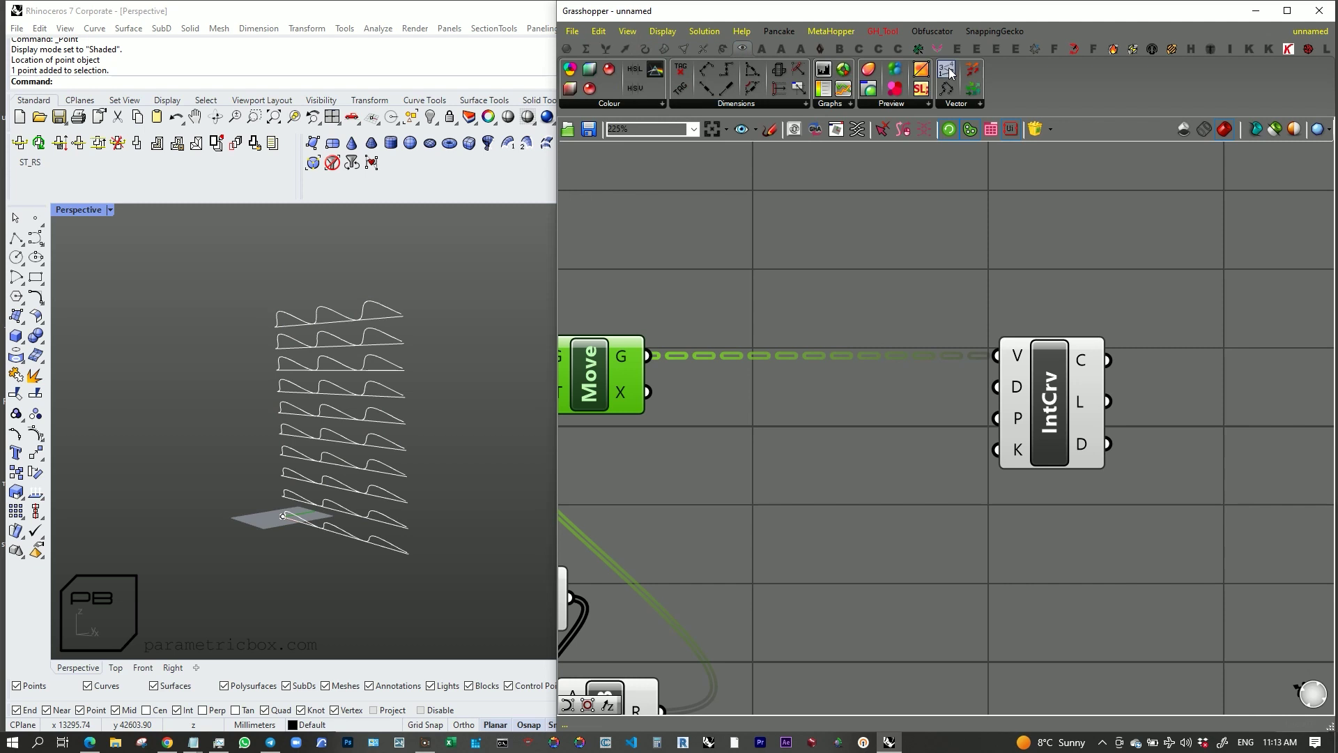
pyautogui.scroll(-2, 761, 323)
pyautogui.click(625, 50)
pyautogui.click(573, 89)
pyautogui.click(951, 219)
pyautogui.scroll(2, 984, 302)
pyautogui.moveTo(1019, 364); pyautogui.dragTo(890, 182)
pyautogui.scroll(-1, 906, 307)
pyautogui.moveTo(913, 325); pyautogui.dragTo(803, 326)
# Step: Connect the End Points start output to the Point List's points input and flatten that output
pyautogui.scroll(-4, 807, 328)
pyautogui.scroll(2, 869, 230)
pyautogui.moveTo(846, 247); pyautogui.dragTo(1011, 309)
pyautogui.rightClick(915, 394)
pyautogui.click(955, 456)
pyautogui.moveTo(1039, 326); pyautogui.dragTo(1105, 337)
# Step: Add a number slider of 100 and connect it to the Point List's size input
pyautogui.doubleClick(992, 469)
pyautogui.write('1')
pyautogui.press('Return')
pyautogui.moveTo(1085, 469); pyautogui.dragTo(1082, 389)
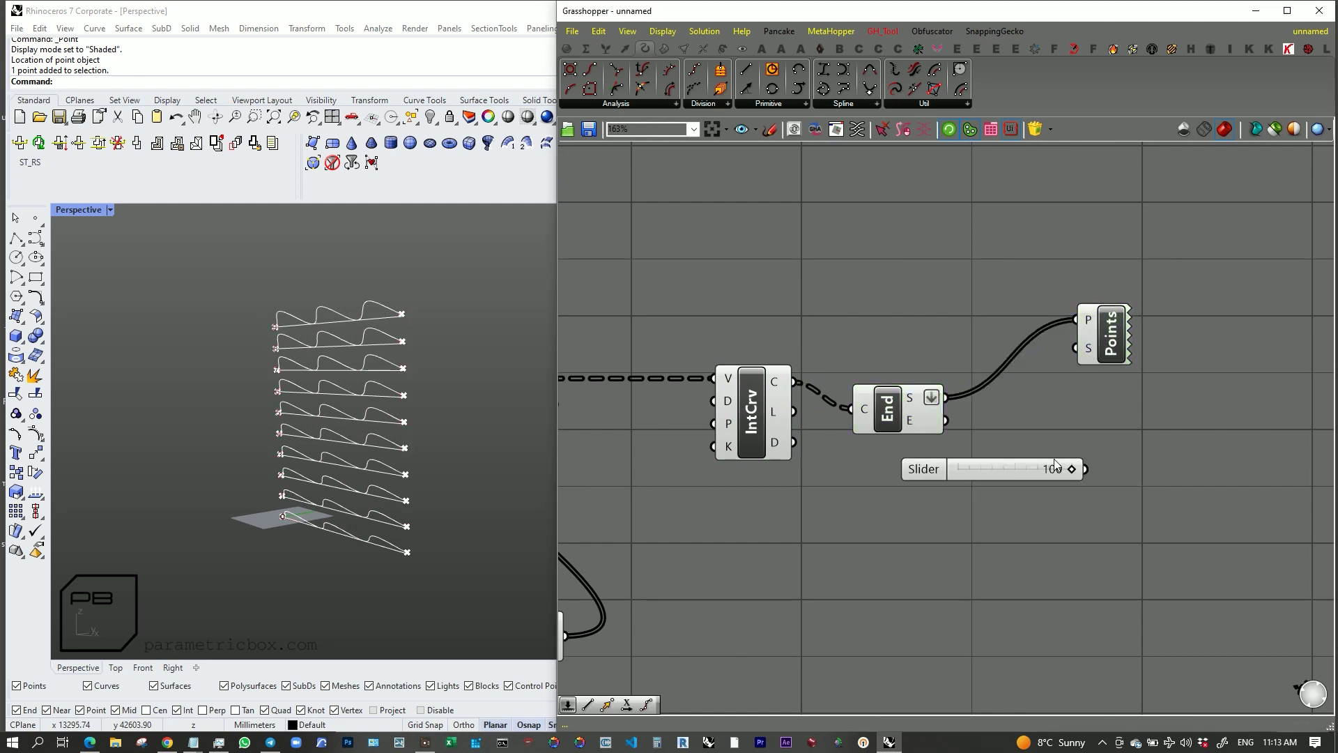
pyautogui.moveTo(1101, 330); pyautogui.dragTo(1107, 330)
# Step: Replace the Point List's size source with a new slider of 1000 and look at the numbering
pyautogui.doubleClick(1005, 430)
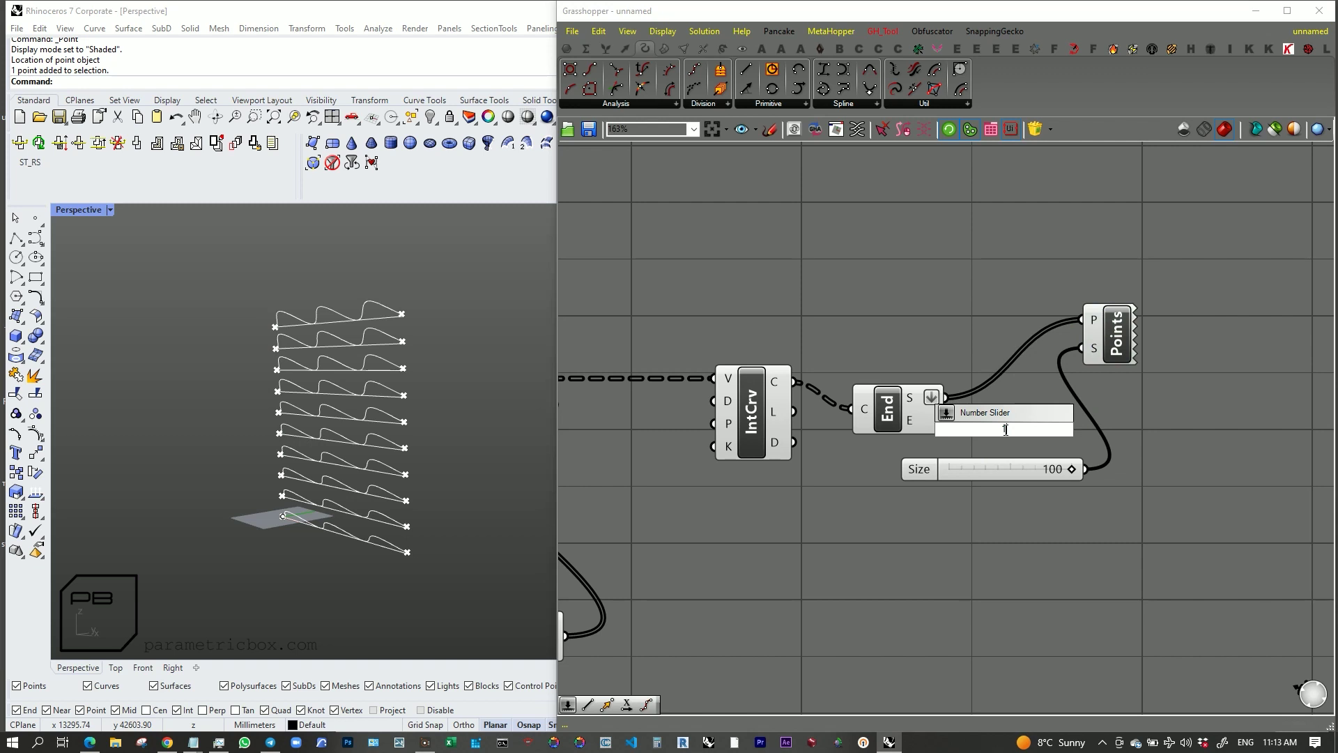
pyautogui.press('Return')
pyautogui.moveTo(1097, 429); pyautogui.dragTo(1140, 326)
pyautogui.moveTo(1037, 433); pyautogui.dragTo(1036, 427)
pyautogui.scroll(8, 202, 361)
pyautogui.scroll(-8, 230, 376)
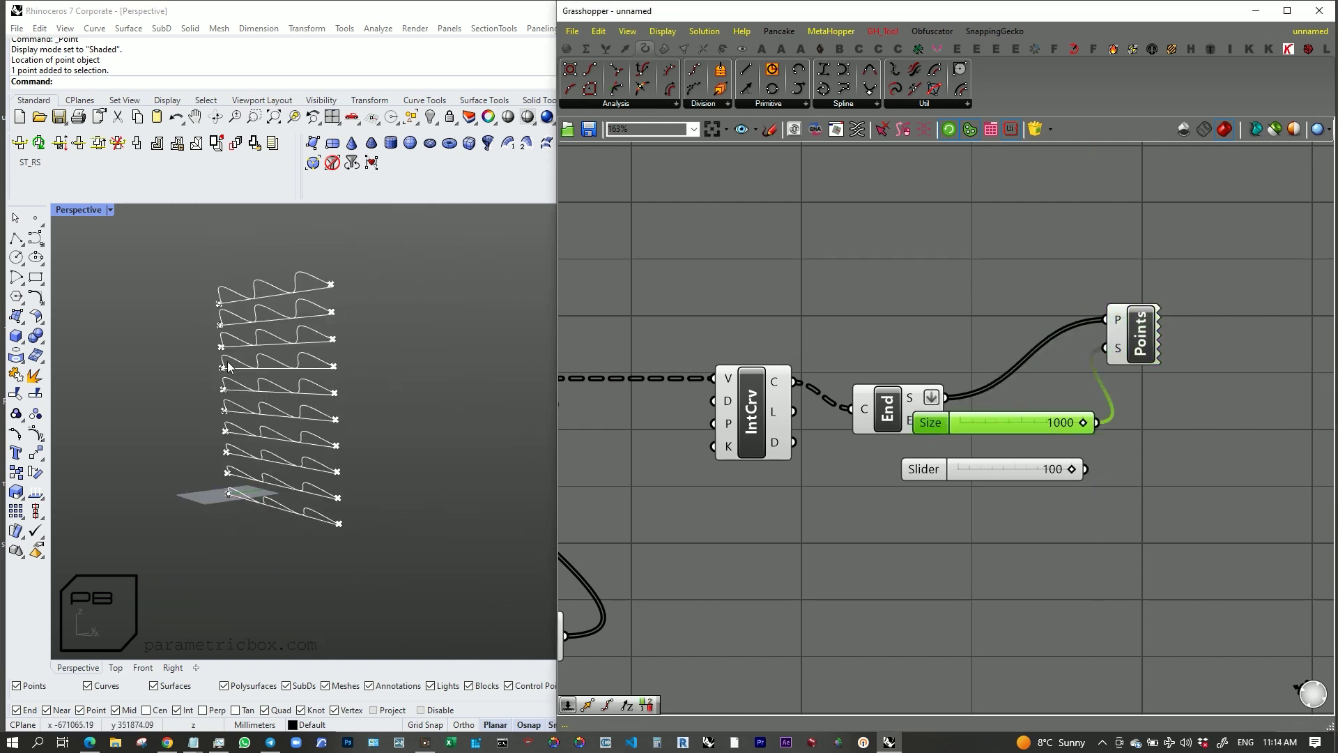
pyautogui.scroll(2, 233, 378)
pyautogui.click(1132, 328)
# Step: Feed the Point List's size from a new 5000 slider lowered to 2625, and discard the 100 and 1000 sliders
pyautogui.scroll(5, 256, 336)
pyautogui.scroll(3, 996, 375)
pyautogui.doubleClick(997, 375)
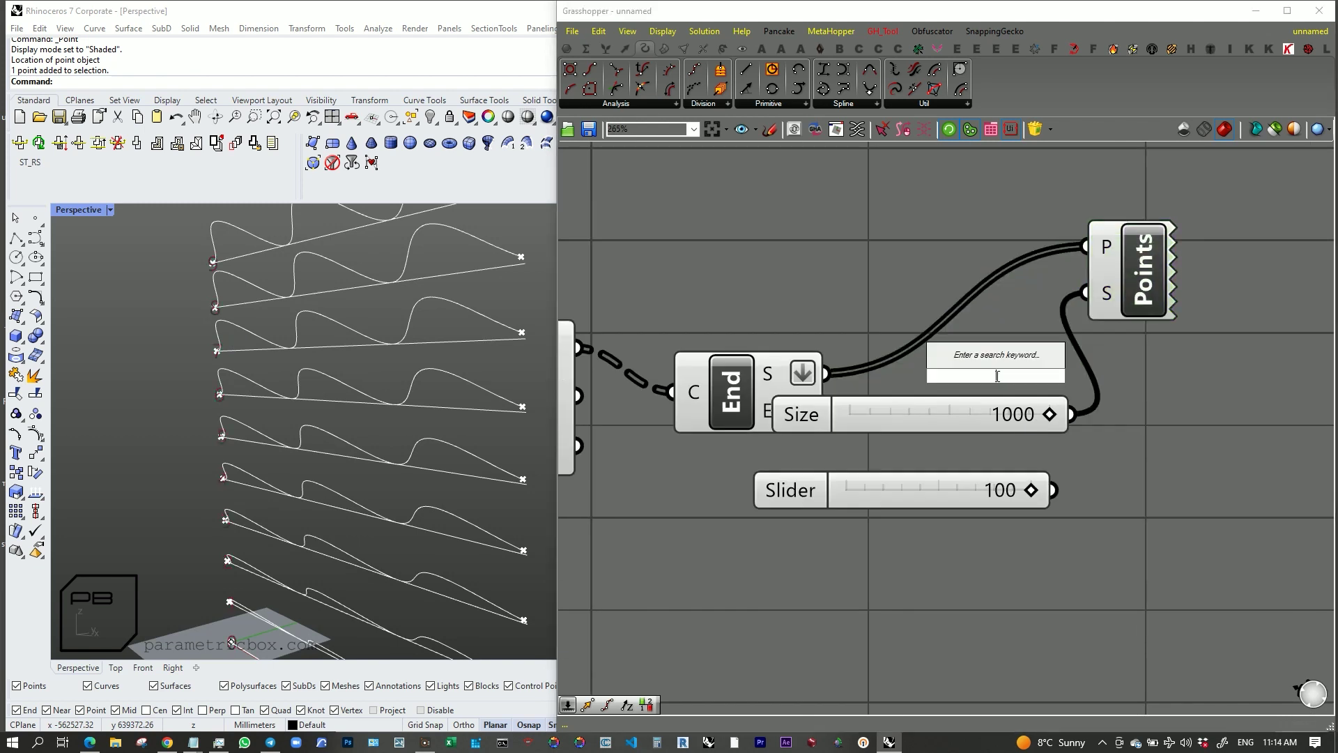
pyautogui.write('5000')
pyautogui.press('Return')
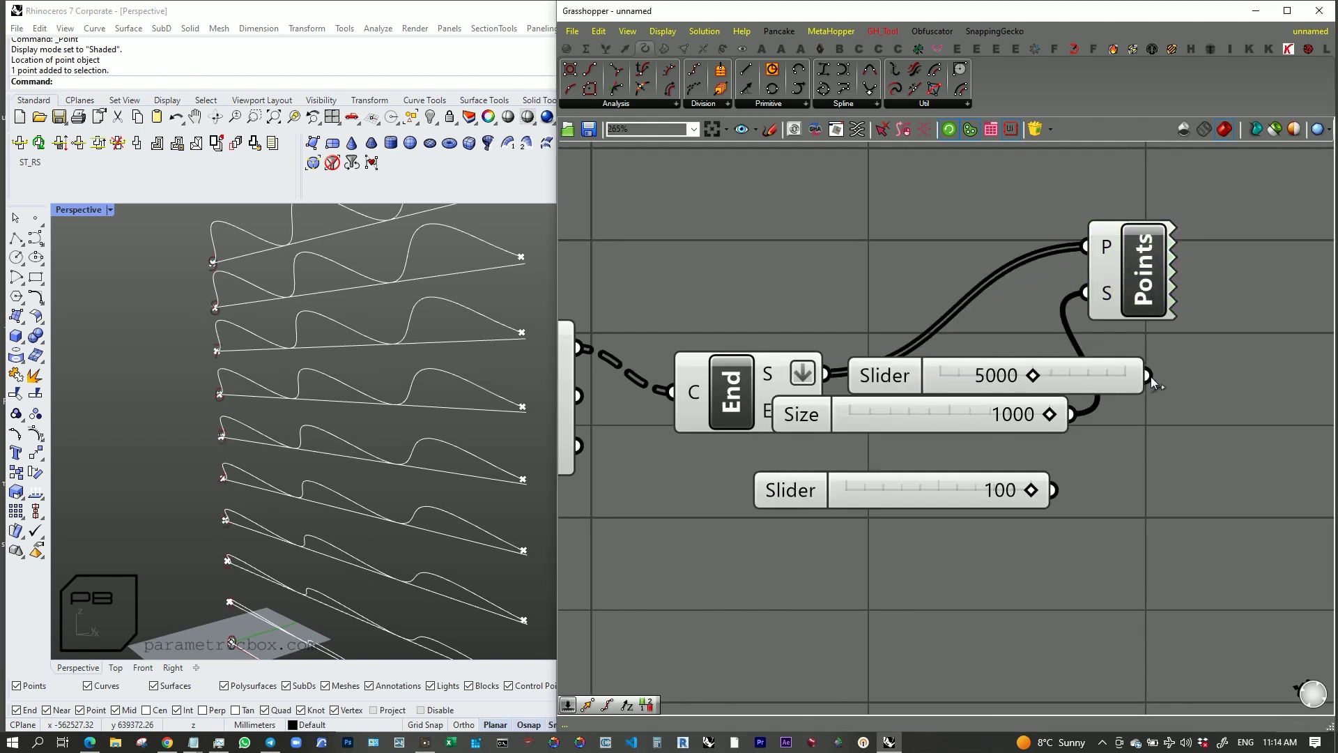
pyautogui.moveTo(1148, 375); pyautogui.dragTo(1085, 293)
pyautogui.scroll(1, 1076, 429)
pyautogui.moveTo(1026, 374); pyautogui.dragTo(979, 374)
pyautogui.scroll(-4, 442, 335)
pyautogui.scroll(6, 343, 302)
pyautogui.scroll(-6, 334, 380)
pyautogui.scroll(-2, 332, 391)
pyautogui.moveTo(332, 392); pyautogui.dragTo(337, 388, button='right')
pyautogui.scroll(2, 312, 516)
pyautogui.scroll(-1, 857, 491)
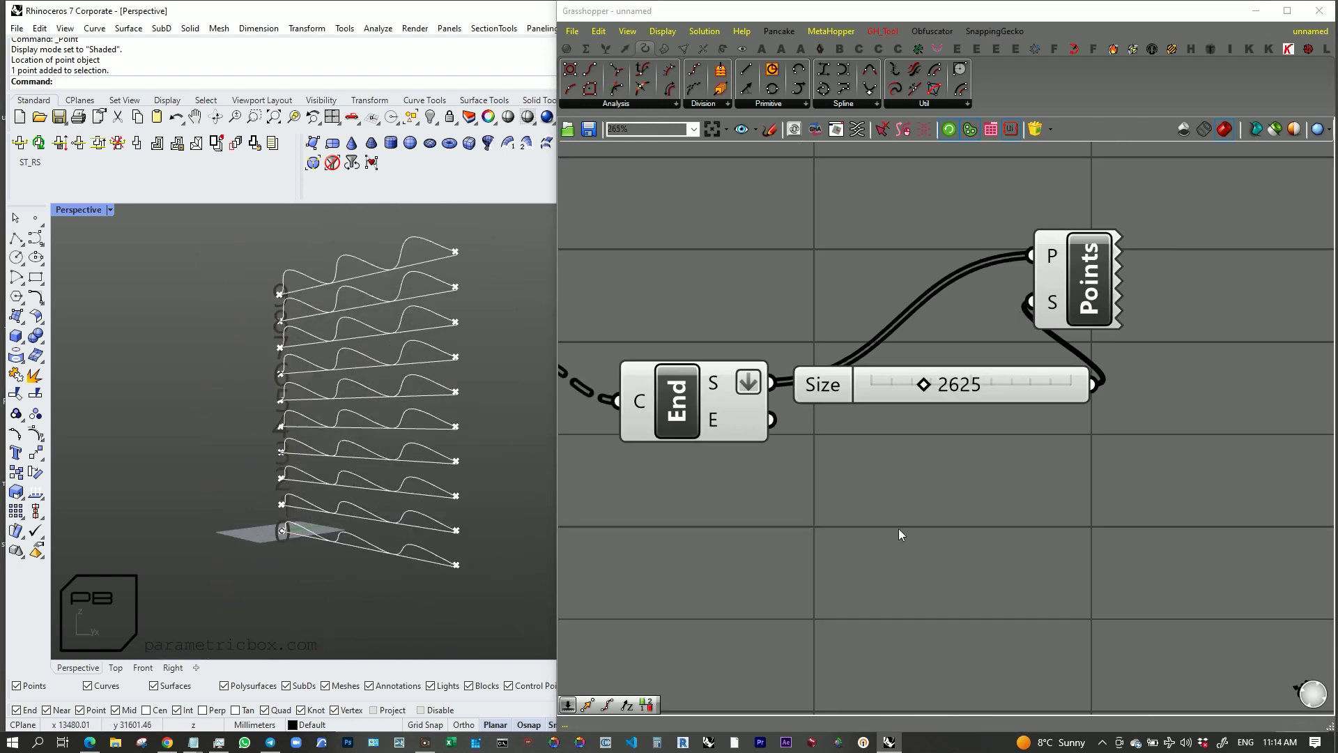
# Step: Add a Tree Statistics component above the second Move and connect the moved points to it
pyautogui.scroll(-5, 918, 334)
pyautogui.scroll(2, 865, 356)
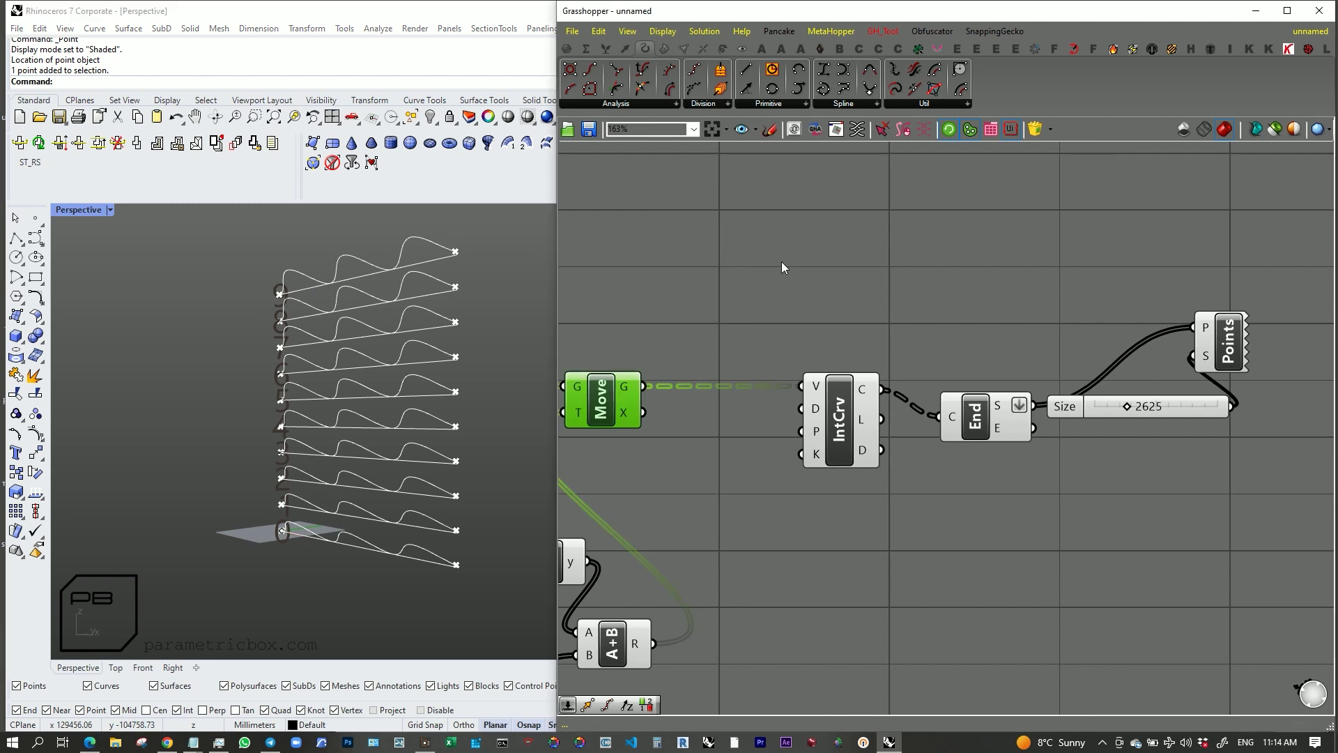
pyautogui.doubleClick(796, 250)
pyautogui.write('tst')
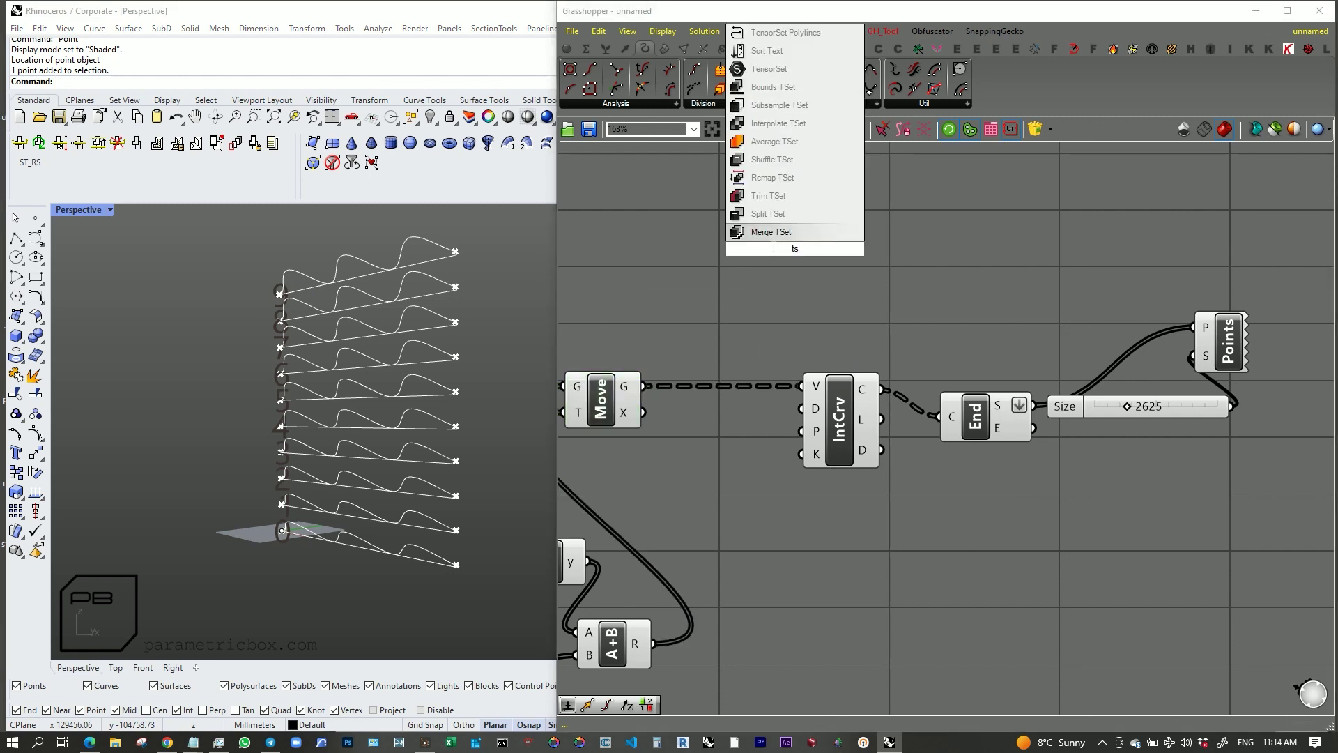
pyautogui.click(770, 233)
pyautogui.moveTo(775, 254); pyautogui.dragTo(708, 243)
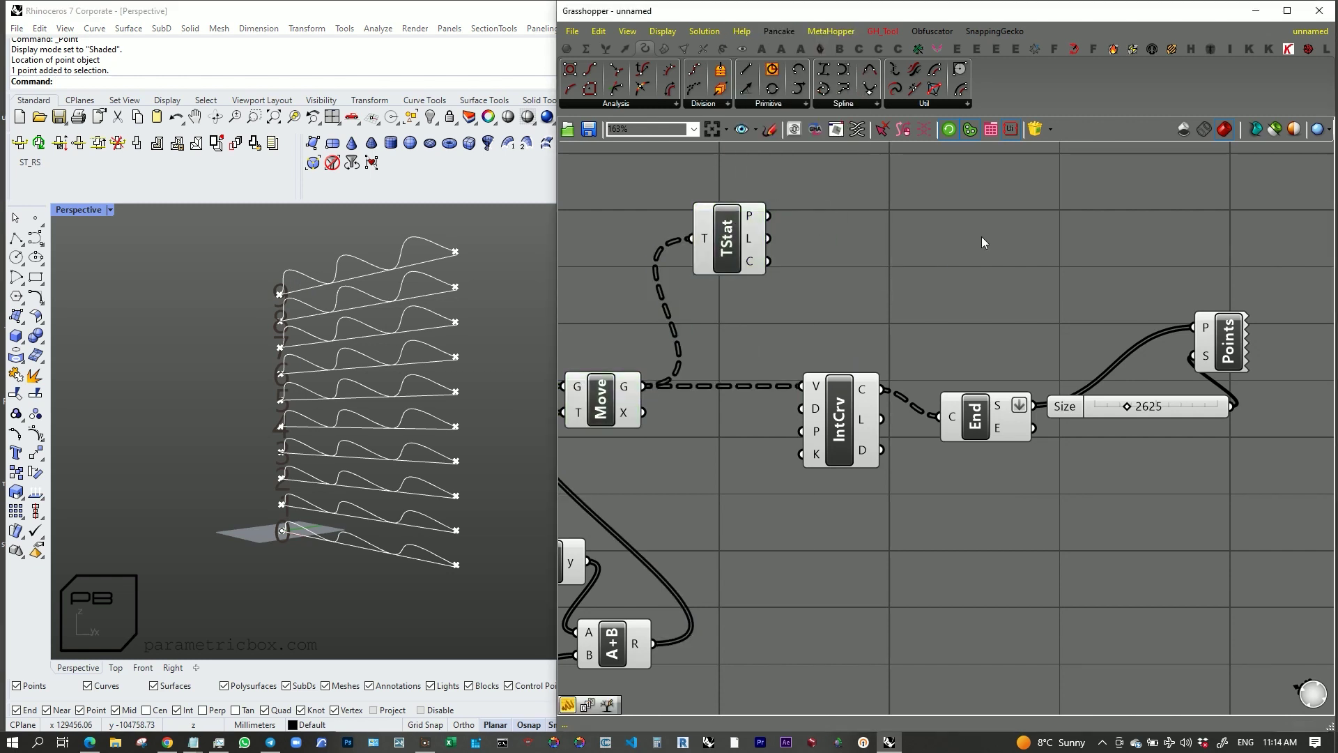
# Step: Add a Cull Index component and connect the Tree Statistics paths to its list input
pyautogui.doubleClick(981, 236)
pyautogui.write('cull')
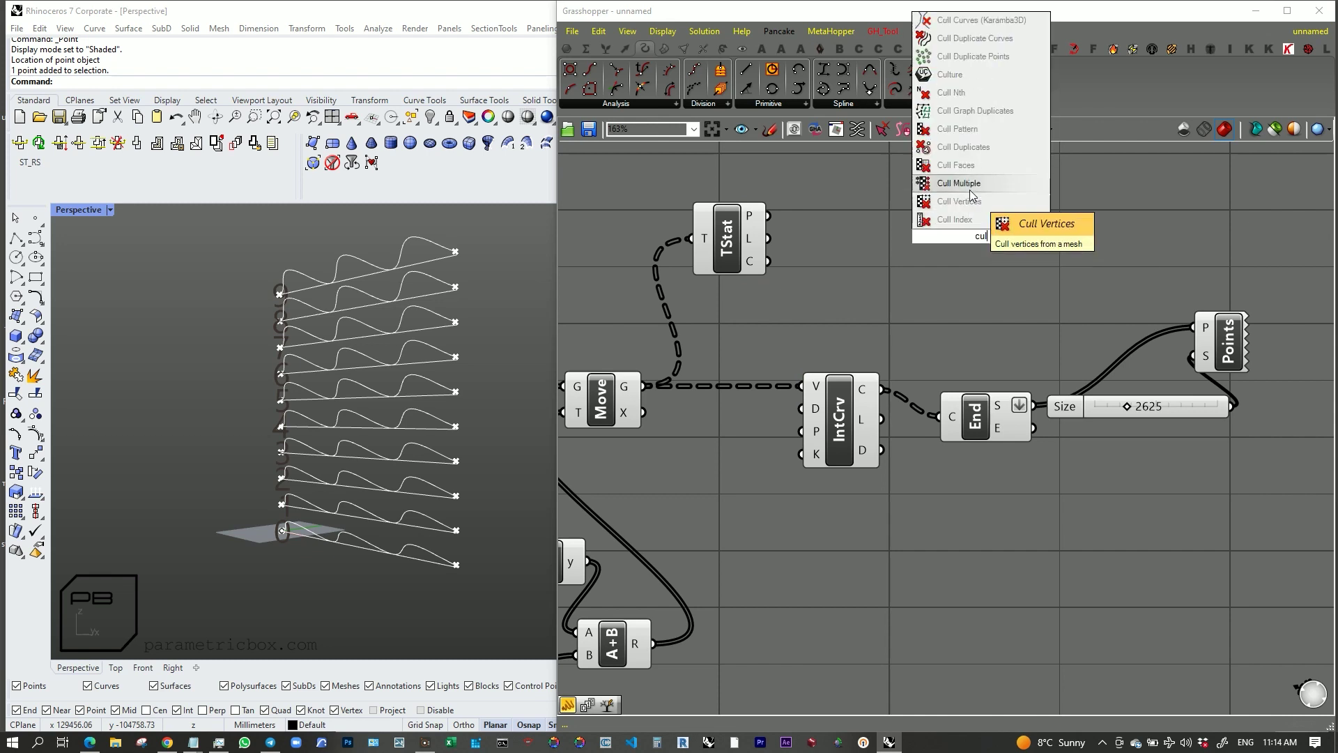
pyautogui.click(971, 219)
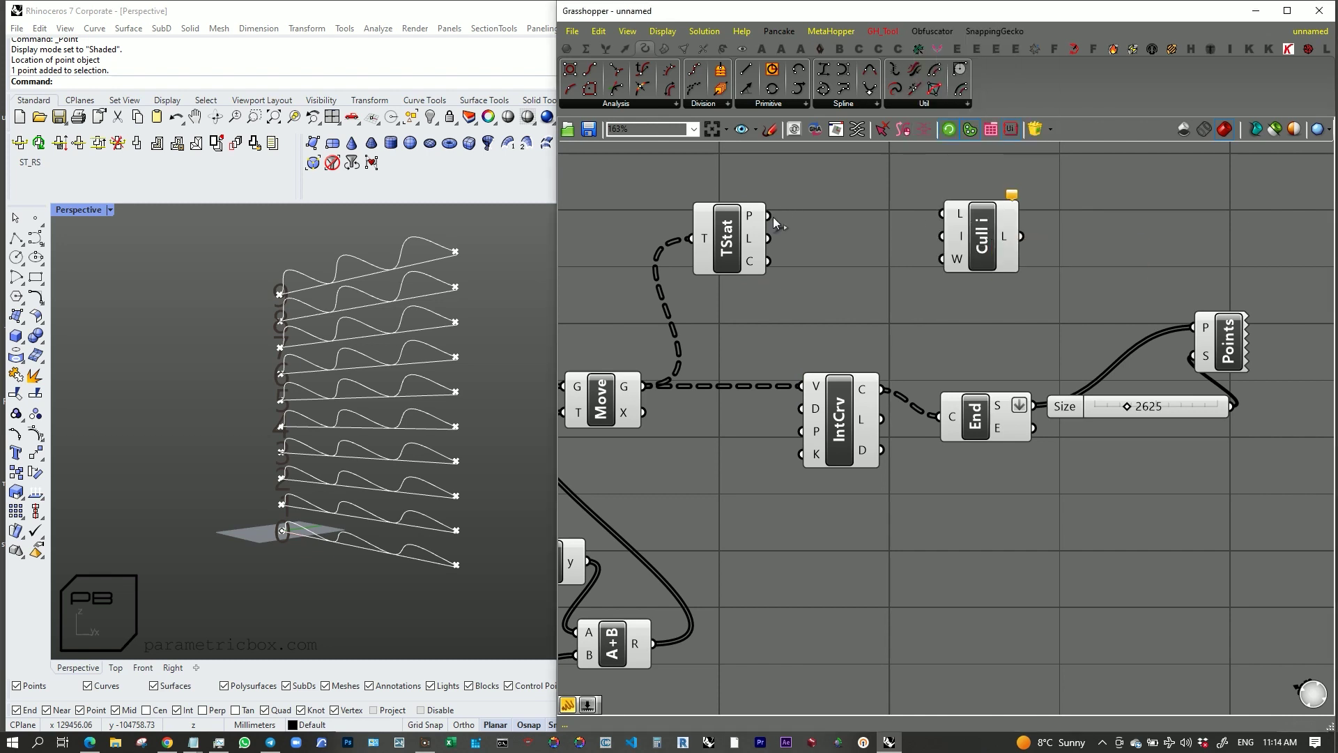
# Step: Add a compact panel listing 0 and -1 as separate items, and connect it to the Cull Index indices input
pyautogui.doubleClick(865, 282)
pyautogui.write('//')
pyautogui.press('Return')
pyautogui.doubleClick(876, 282)
pyautogui.write('0')
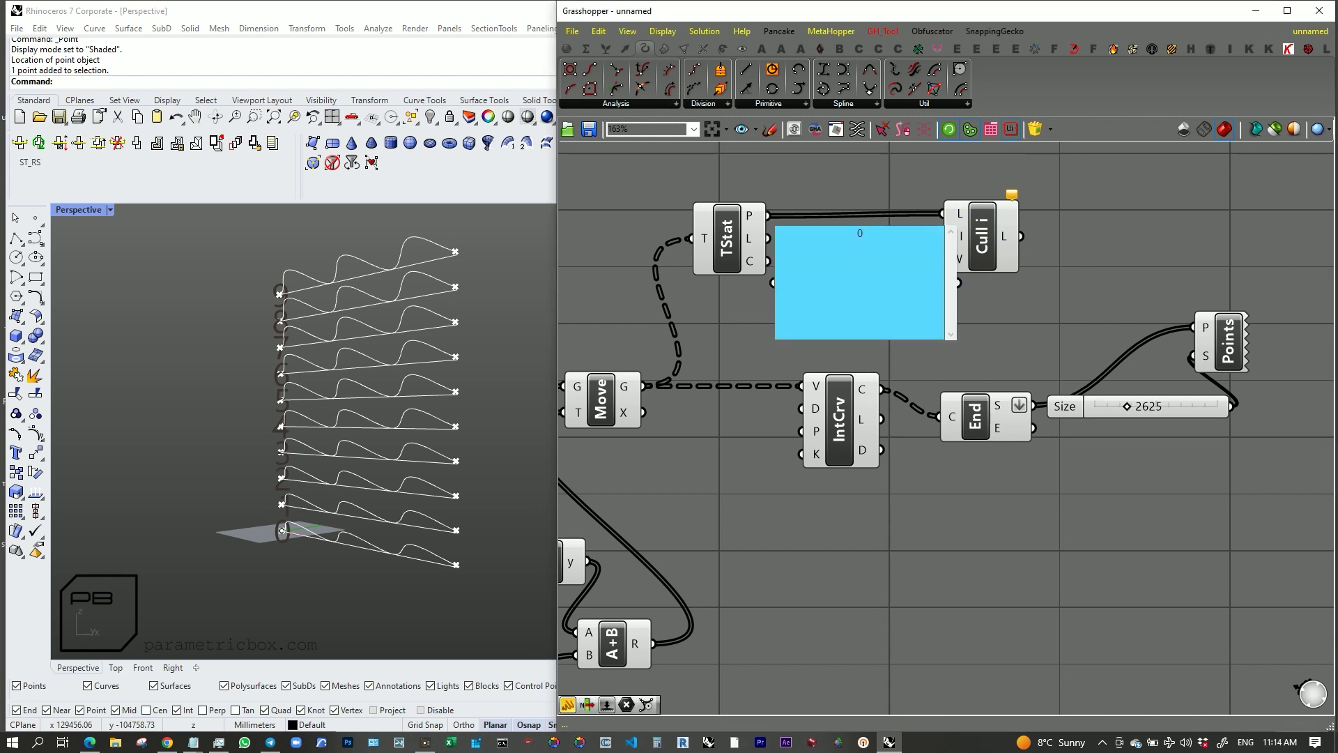
pyautogui.click(1043, 311)
pyautogui.rightClick(856, 251)
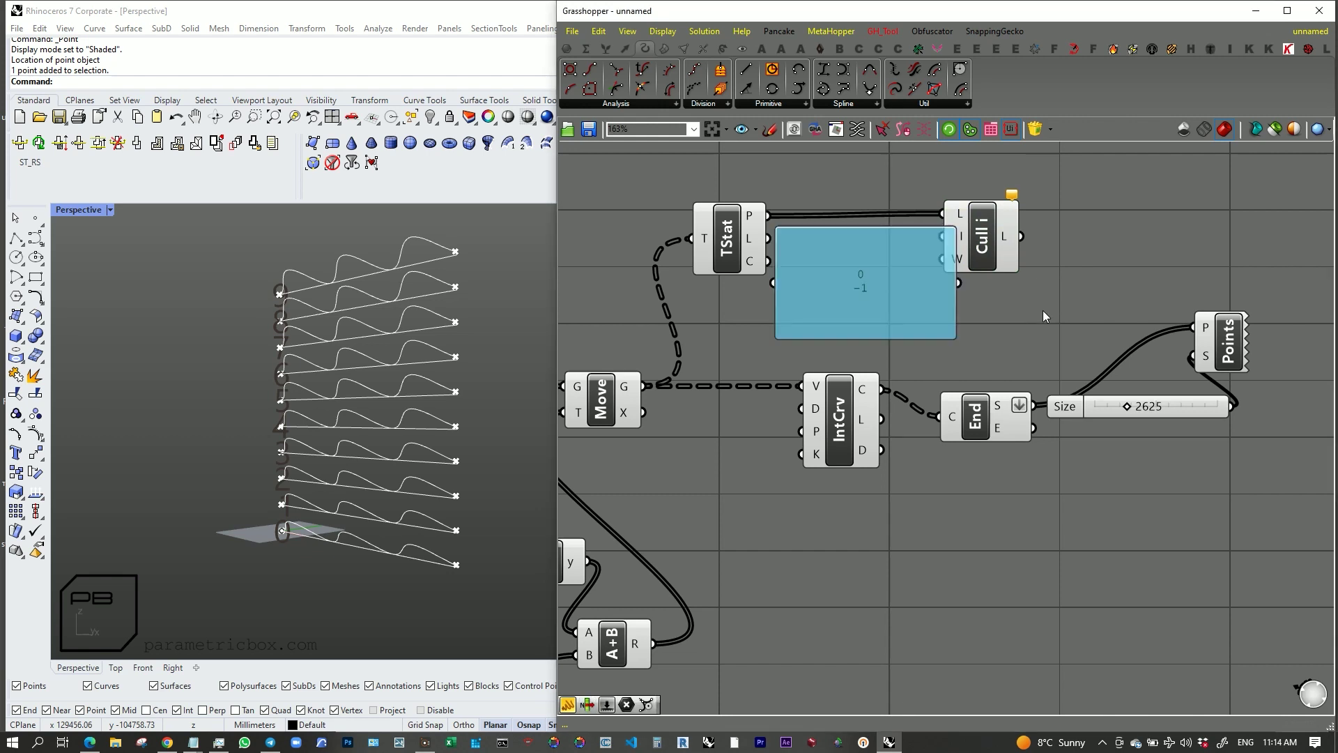
pyautogui.click(920, 300)
pyautogui.moveTo(949, 263); pyautogui.dragTo(844, 263)
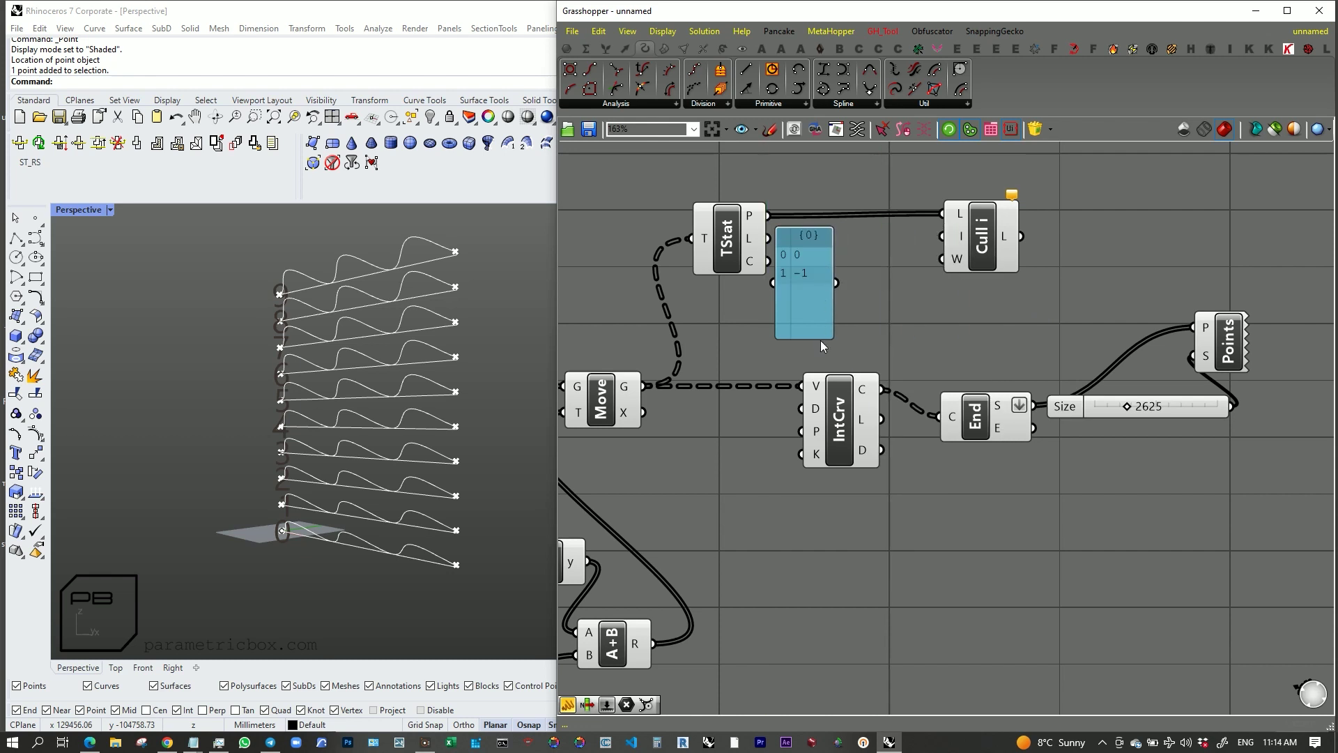
pyautogui.moveTo(822, 341); pyautogui.dragTo(819, 286)
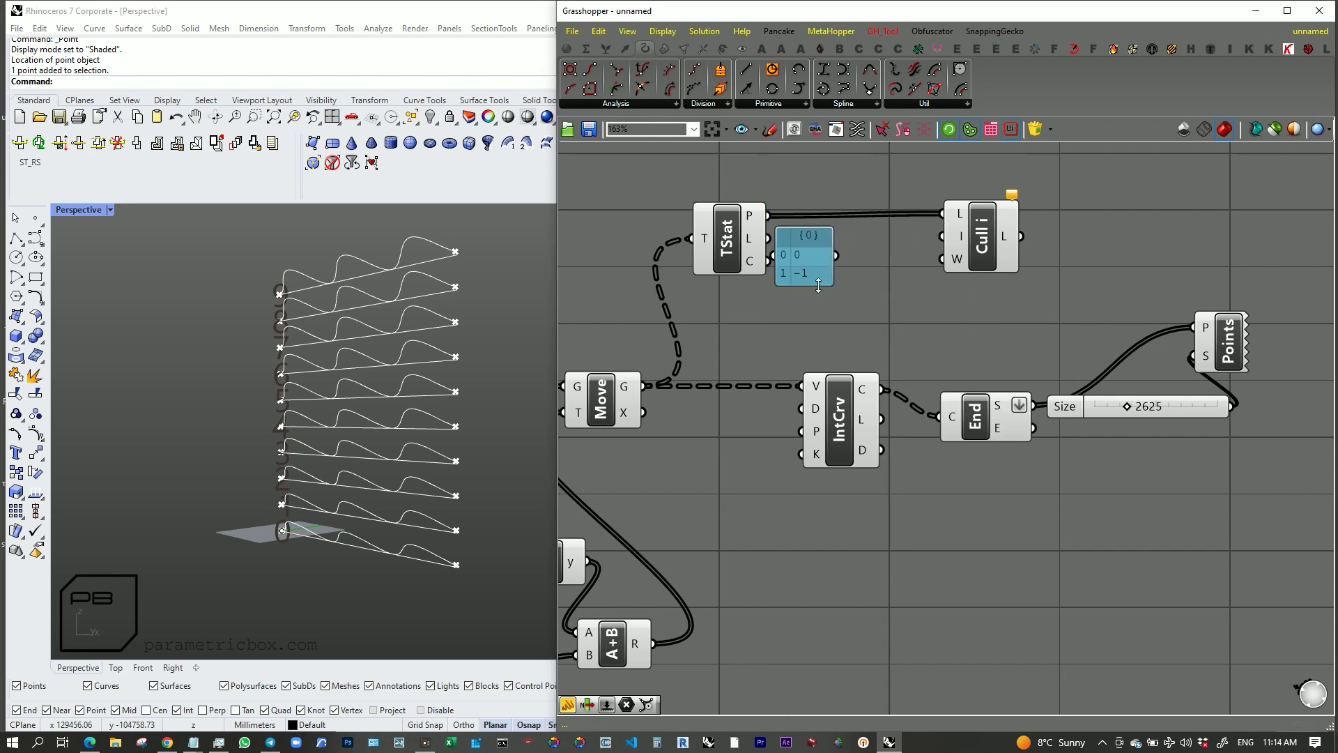
# Step: Add a Tree Branch component and connect the culled paths to its path input
pyautogui.doubleClick(1151, 236)
pyautogui.write('bran')
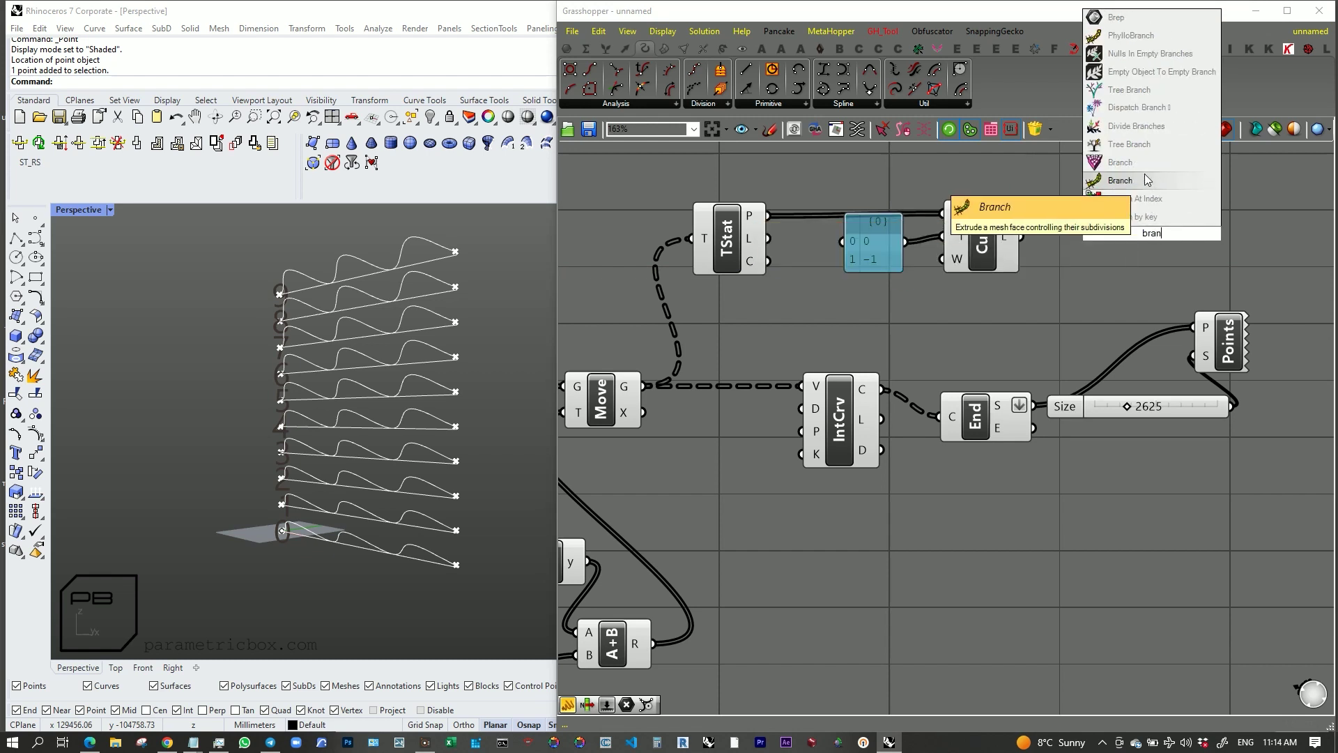
pyautogui.click(1141, 145)
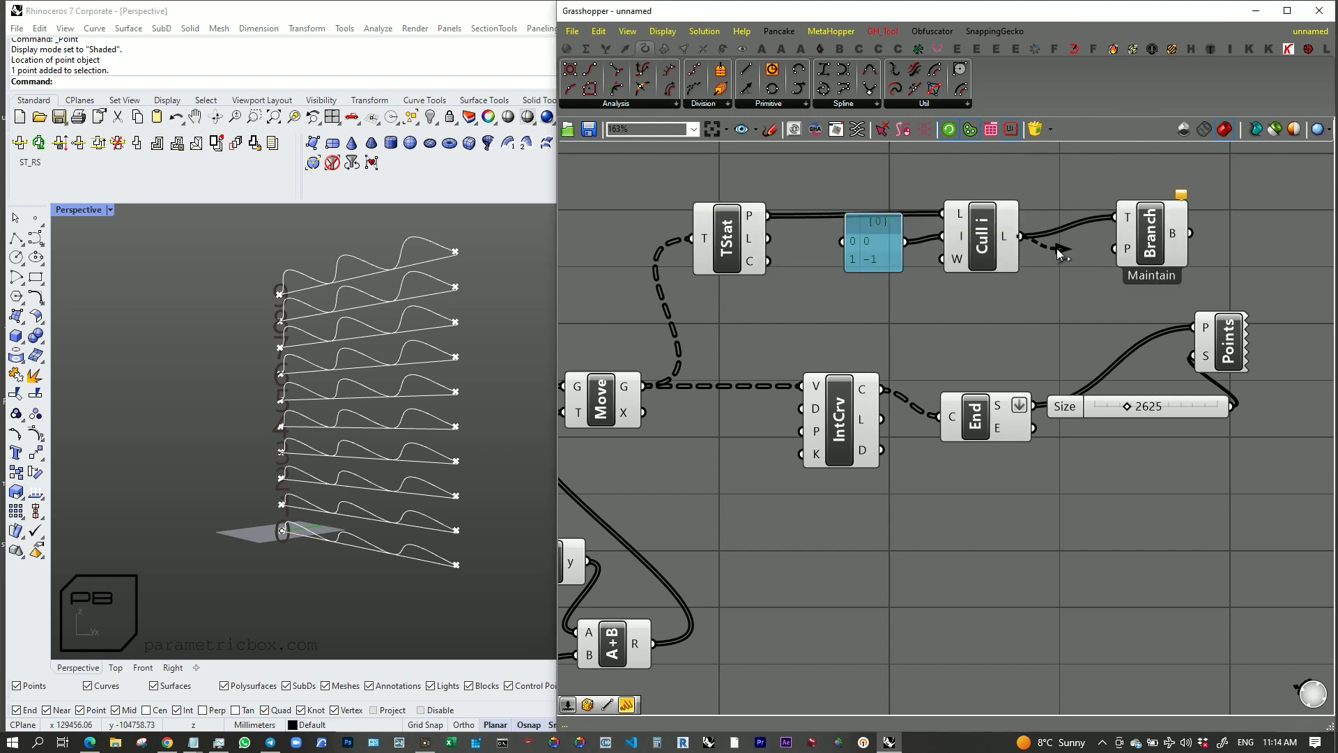
# Step: Insert a relay on the Move-to-Tree Statistics wire, feed the Tree Branch's tree input from it, and highlight the resulting points
pyautogui.doubleClick(661, 295)
pyautogui.moveTo(683, 294); pyautogui.dragTo(667, 168)
pyautogui.scroll(-3, 801, 422)
pyautogui.scroll(5, 981, 223)
pyautogui.moveTo(1071, 400); pyautogui.dragTo(1060, 343)
pyautogui.scroll(-3, 947, 302)
pyautogui.scroll(-6, 947, 303)
pyautogui.scroll(8, 815, 303)
pyautogui.moveTo(816, 303); pyautogui.dragTo(814, 295)
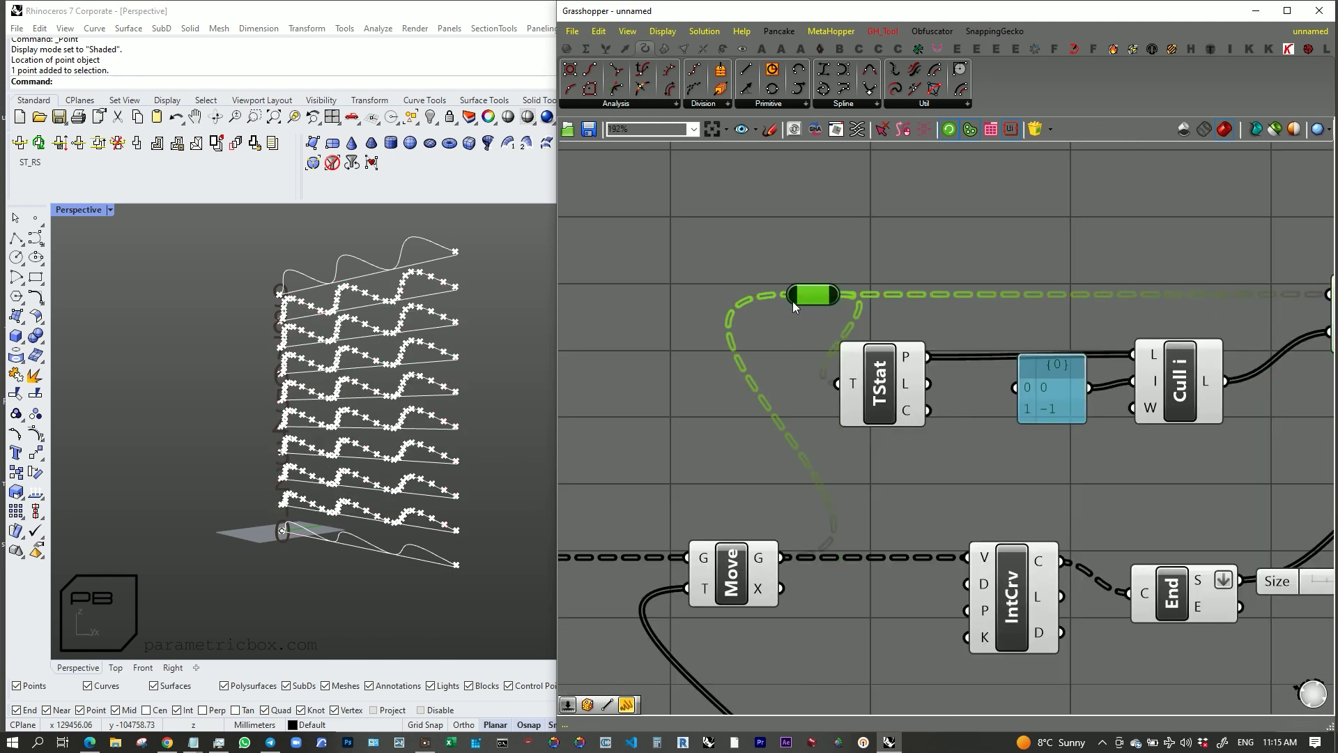
pyautogui.scroll(-7, 809, 298)
pyautogui.scroll(7, 997, 305)
pyautogui.click(997, 306)
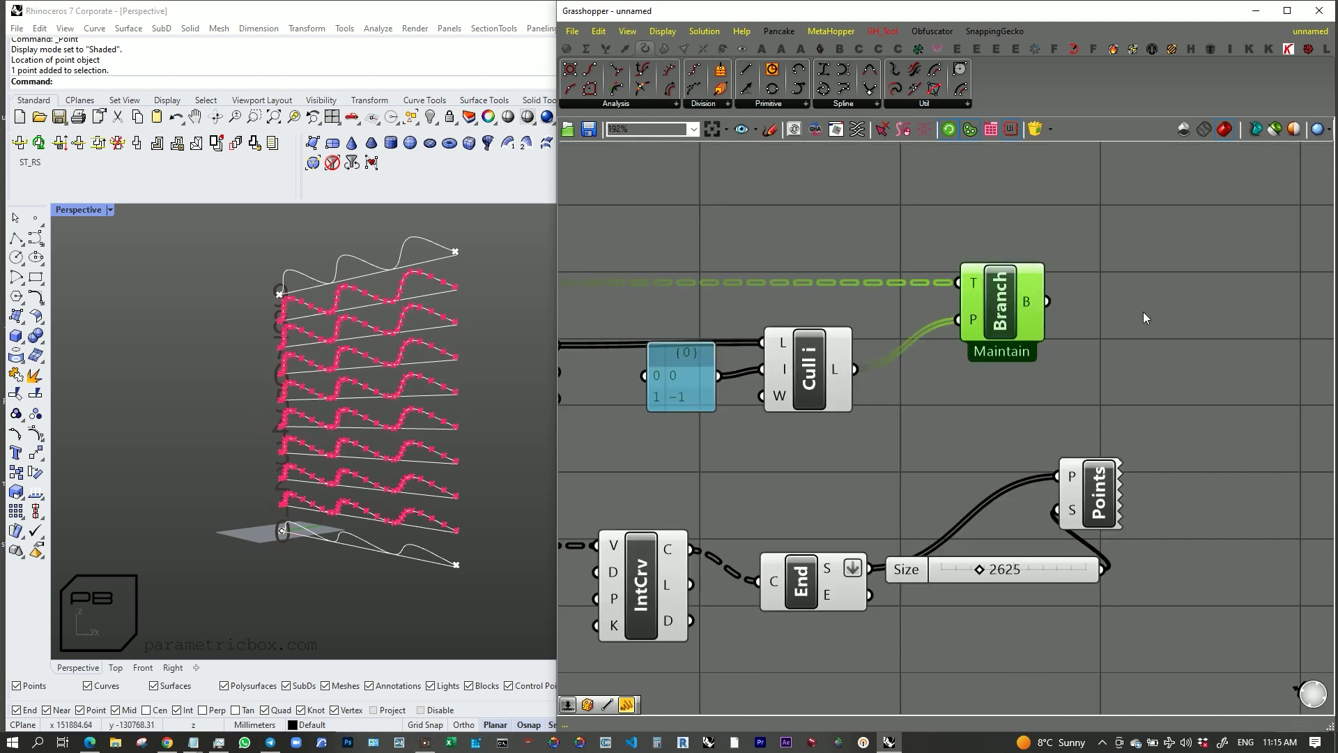
# Step: Duplicate the relay, Tree Statistics, panel, Cull Index and Tree Branch group above the original, and feed its relay with the Divide points
pyautogui.scroll(-4, 1131, 312)
pyautogui.moveTo(1250, 232); pyautogui.dragTo(888, 382)
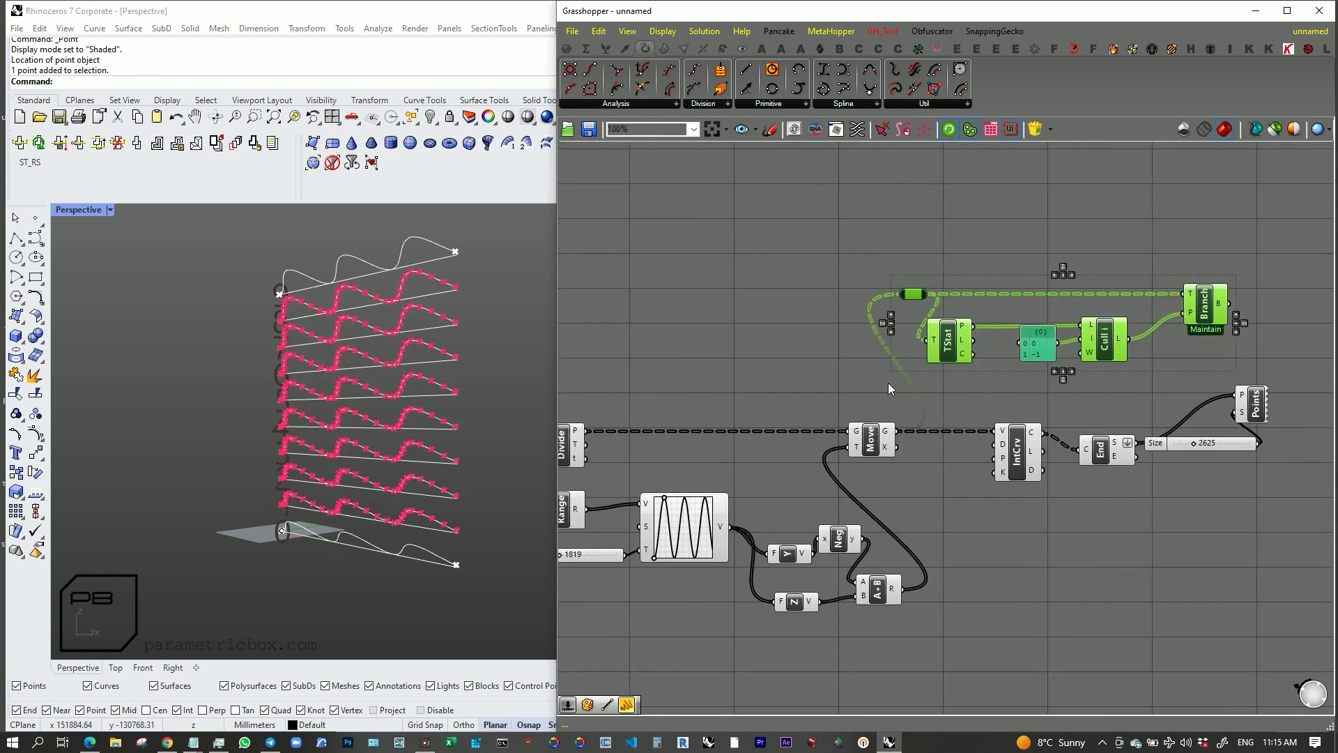
pyautogui.keyDown('alt'); pyautogui.moveTo(950, 340); pyautogui.dragTo(939, 221); pyautogui.keyUp('alt')
pyautogui.moveTo(585, 428); pyautogui.dragTo(889, 174)
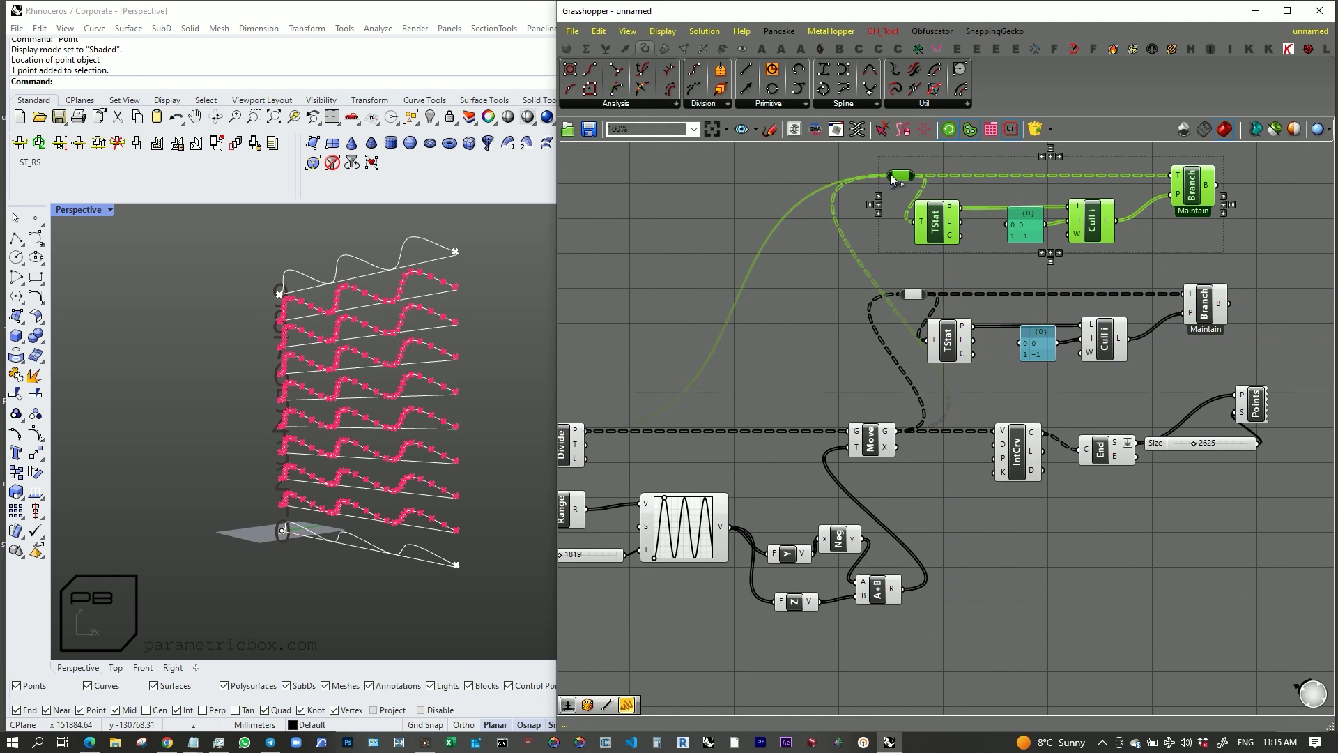
# Step: Change the cull indices in the duplicated panel to 0 and 1
pyautogui.scroll(-4, 733, 317)
pyautogui.scroll(5, 291, 281)
pyautogui.scroll(-5, 298, 301)
pyautogui.moveTo(305, 546); pyautogui.dragTo(289, 437, button='right')
pyautogui.scroll(6, 279, 434)
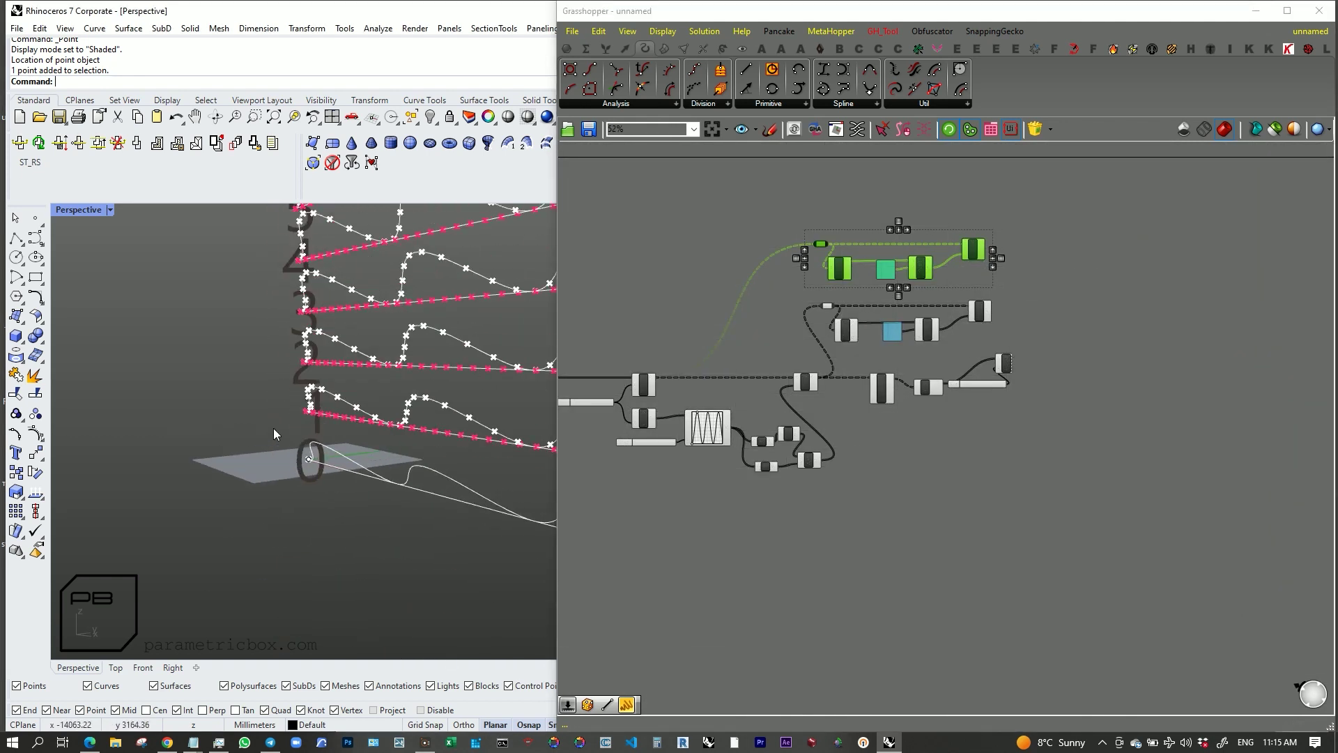
pyautogui.click(1085, 231)
pyautogui.keyDown('shift'); pyautogui.moveTo(359, 484); pyautogui.dragTo(363, 468, button='right'); pyautogui.keyUp('shift')
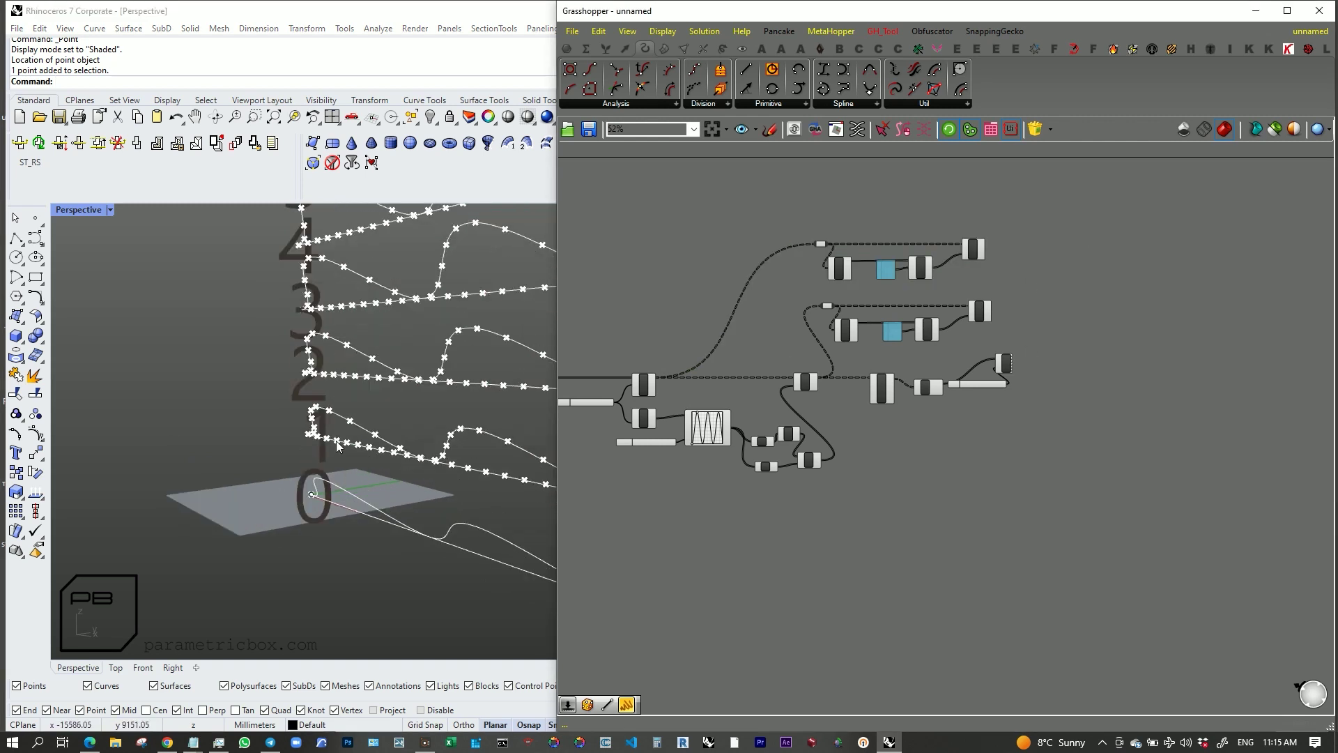
pyautogui.doubleClick(886, 270)
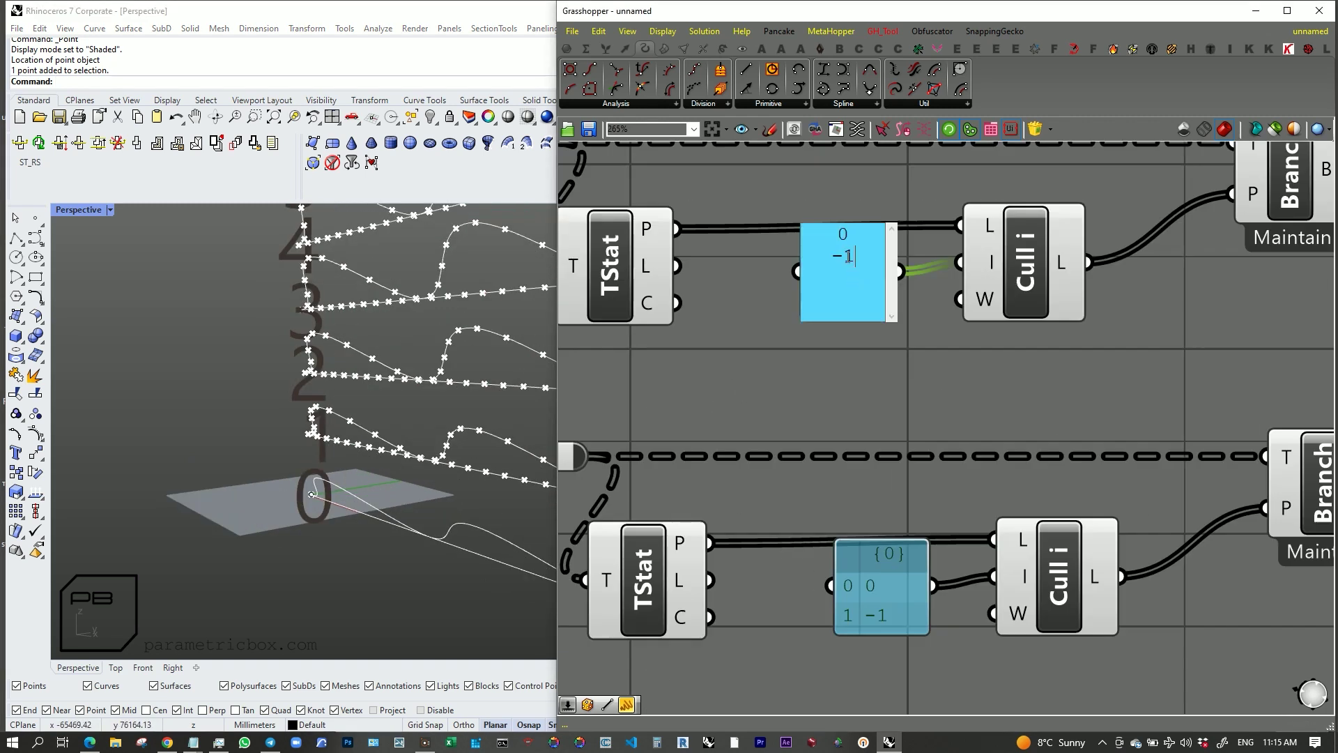
pyautogui.click(790, 300)
# Step: Highlight the duplicated Tree Branch's points and examine which rows of the facade they cover
pyautogui.scroll(-3, 792, 427)
pyautogui.moveTo(780, 436); pyautogui.dragTo(694, 480, button='right')
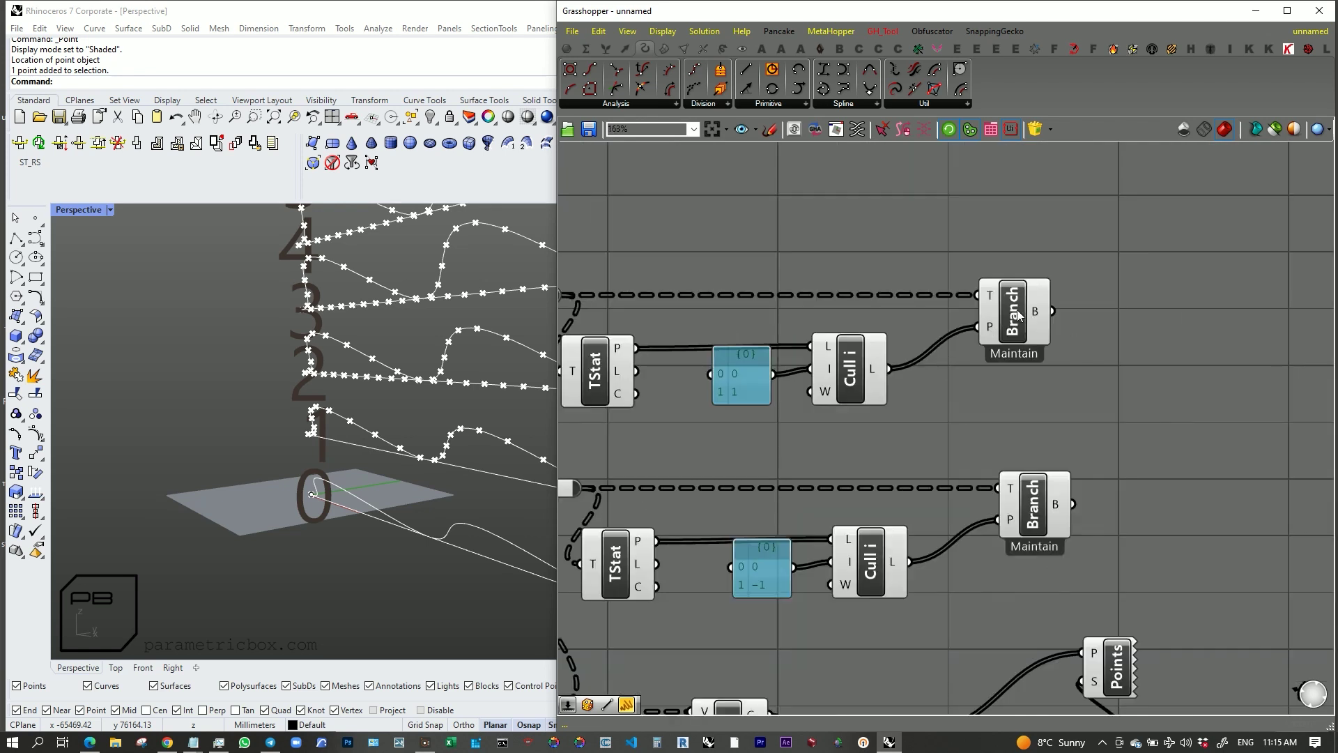
pyautogui.click(1014, 313)
pyautogui.scroll(-6, 334, 376)
pyautogui.keyDown('shift'); pyautogui.moveTo(348, 216); pyautogui.dragTo(336, 327, button='right'); pyautogui.keyUp('shift')
pyautogui.moveTo(336, 327); pyautogui.dragTo(337, 326, button='right')
pyautogui.scroll(-3, 338, 326)
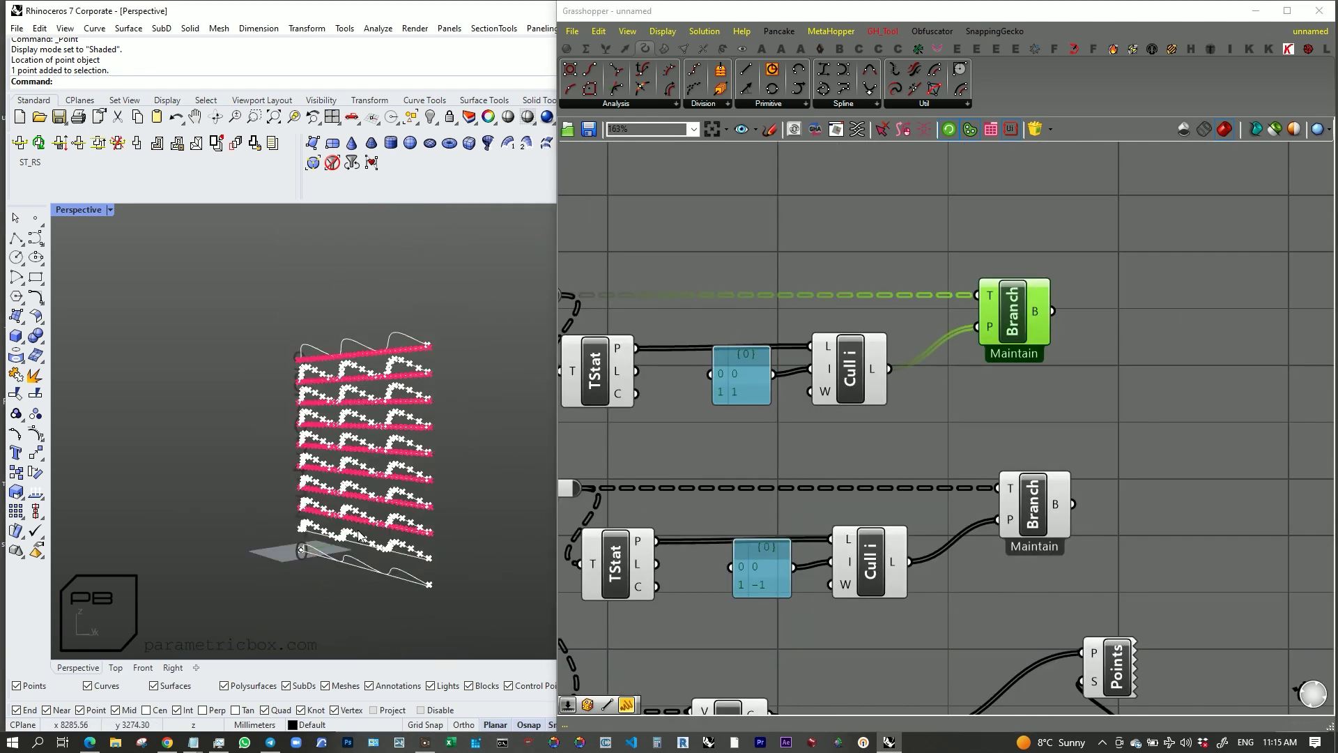
# Step: Add a Line component that joins the duplicated Tree Branch's points to the original Tree Branch's points
pyautogui.moveTo(1151, 374); pyautogui.dragTo(1031, 385, button='right')
pyautogui.click(1032, 385)
pyautogui.write('line')
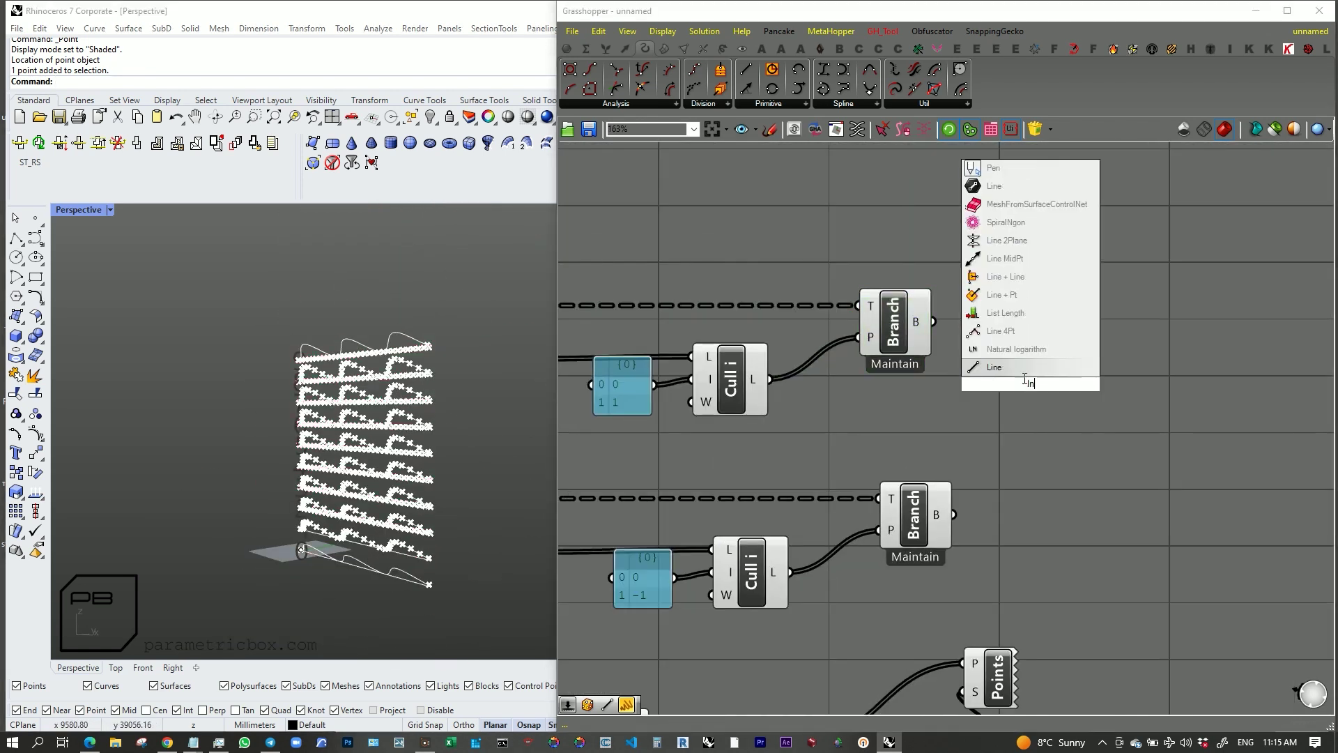
pyautogui.press('Return')
pyautogui.moveTo(1000, 412); pyautogui.dragTo(1000, 410)
pyautogui.click(1027, 399)
pyautogui.scroll(3, 362, 362)
pyautogui.moveTo(363, 362); pyautogui.dragTo(314, 387, button='right')
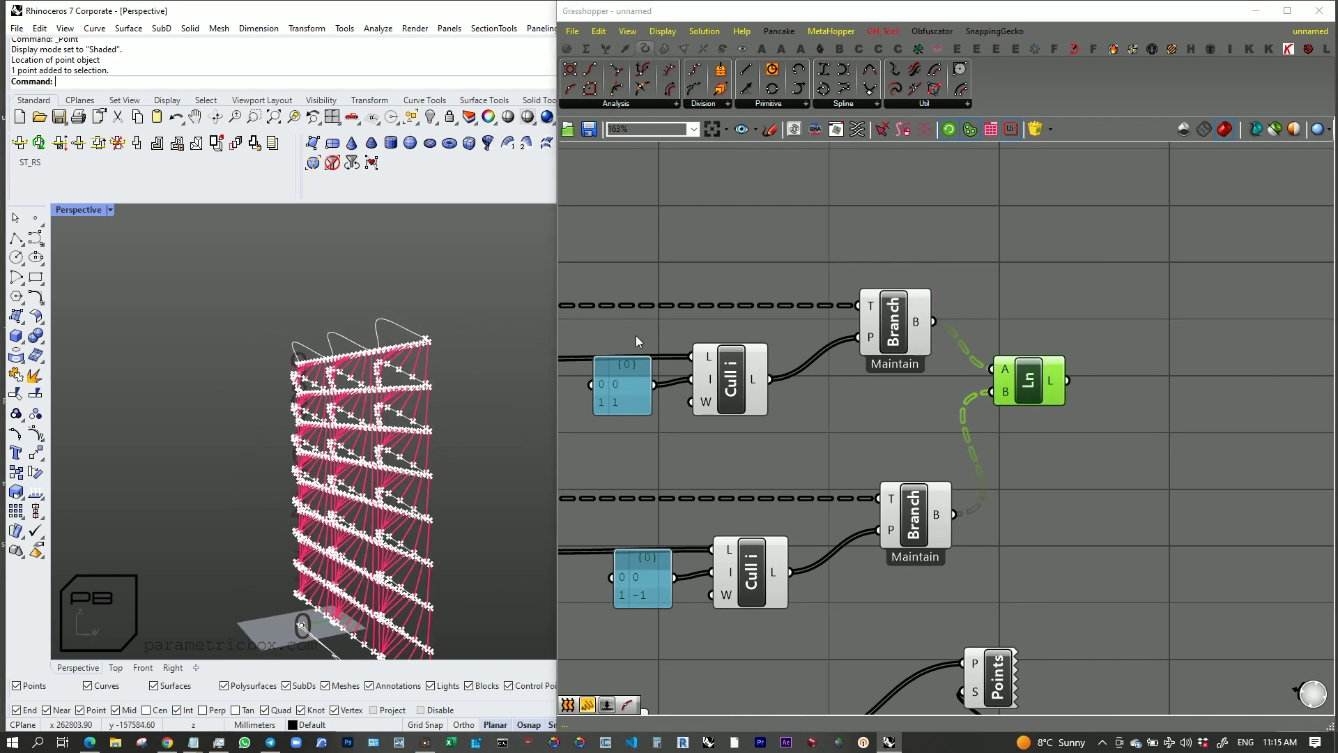
# Step: Simplify the Line component's output tree and feed it into a new Loft component's curves
pyautogui.rightClick(1051, 388)
pyautogui.click(1080, 469)
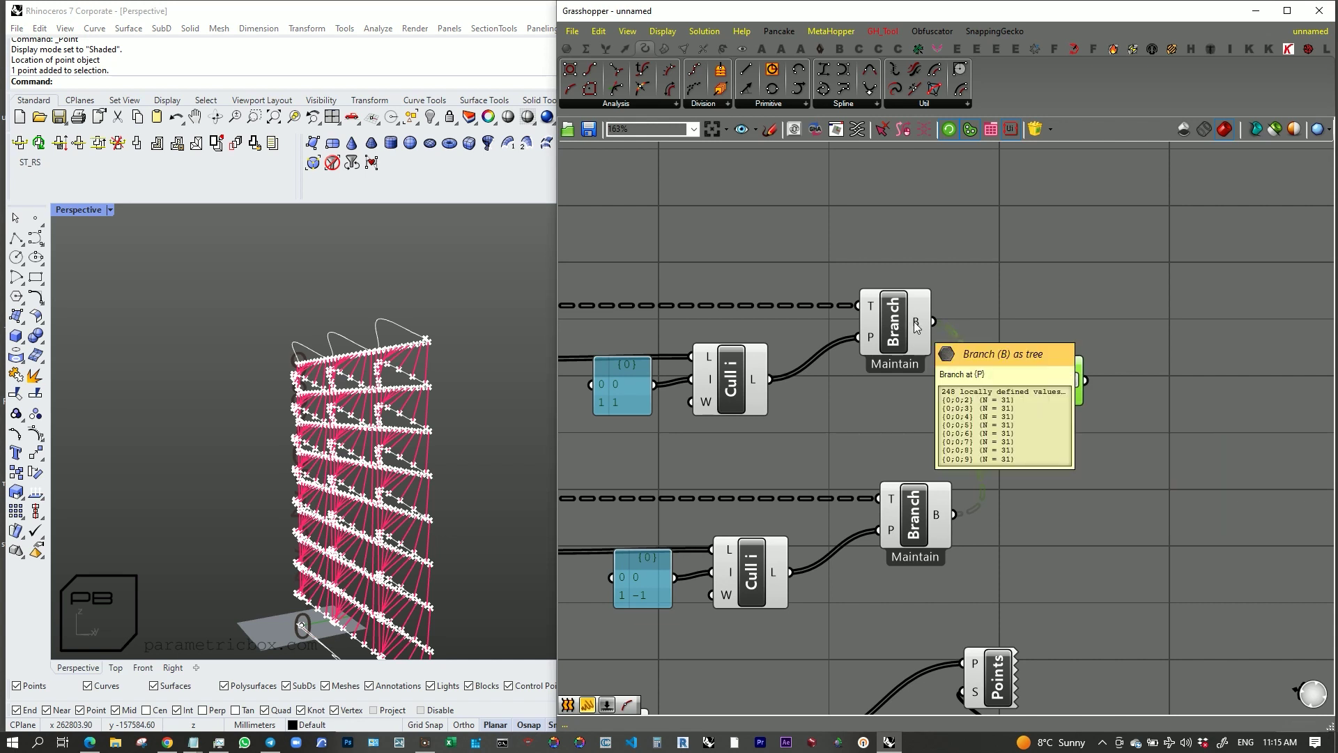
pyautogui.scroll(-3, 914, 321)
pyautogui.scroll(4, 1073, 371)
pyautogui.click(1096, 348)
pyautogui.write('lo')
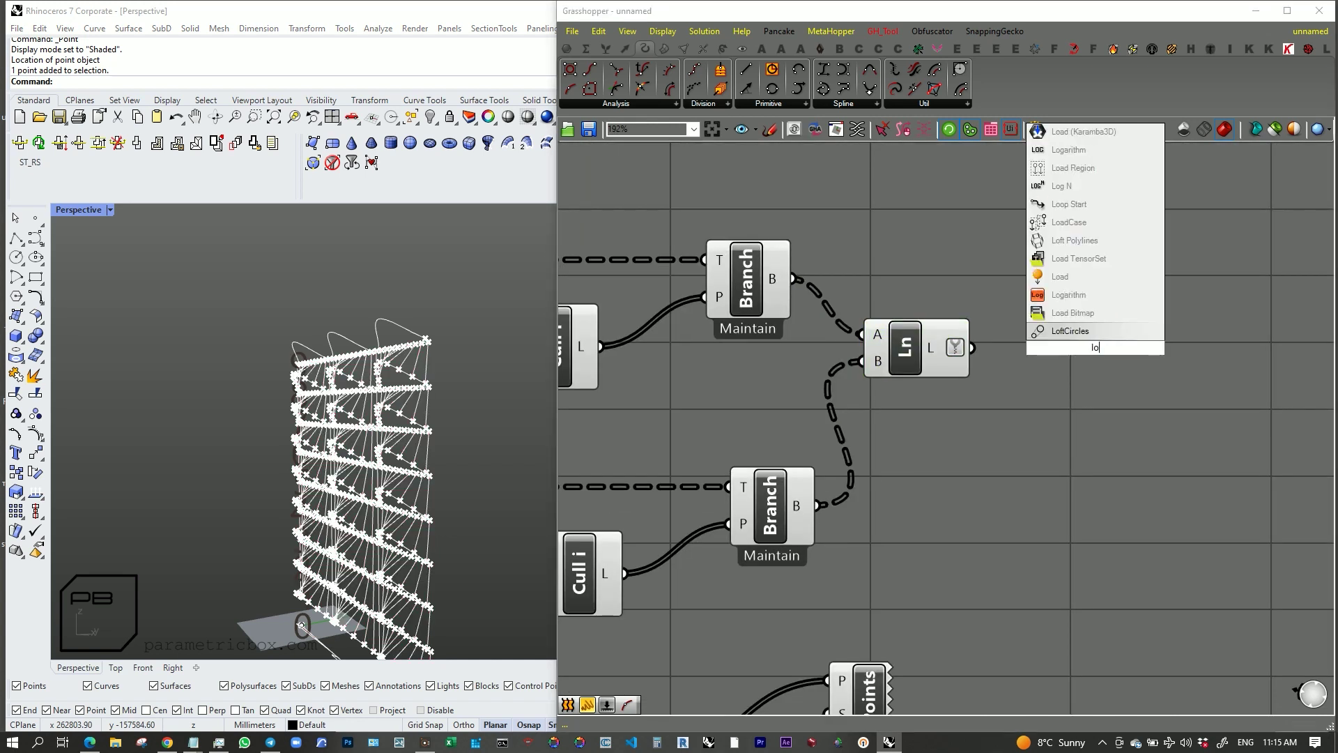
pyautogui.click(1075, 327)
pyautogui.moveTo(974, 348); pyautogui.dragTo(1104, 363)
# Step: Examine the lofted surfaces between the floors from several angles in the perspective view
pyautogui.scroll(10, 357, 368)
pyautogui.moveTo(356, 372)
pyautogui.mouseDown(button='right')
pyautogui.moveTo(369, 385)
pyautogui.moveTo(317, 378)
pyautogui.moveTo(342, 378)
pyautogui.mouseUp(button='right')
pyautogui.scroll(-8, 1037, 410)
pyautogui.scroll(4, 651, 492)
pyautogui.scroll(6, 746, 497)
pyautogui.moveTo(746, 496)
pyautogui.mouseDown()
pyautogui.moveTo(718, 491)
pyautogui.moveTo(872, 499)
pyautogui.moveTo(729, 506)
pyautogui.mouseUp()
pyautogui.scroll(-8, 373, 418)
pyautogui.scroll(6, 373, 418)
pyautogui.moveTo(373, 419)
pyautogui.mouseDown(button='right')
pyautogui.moveTo(406, 442)
pyautogui.moveTo(349, 411)
pyautogui.moveTo(377, 400)
pyautogui.mouseUp(button='right')
pyautogui.scroll(-9, 377, 403)
pyautogui.scroll(4, 377, 403)
pyautogui.scroll(-10, 858, 390)
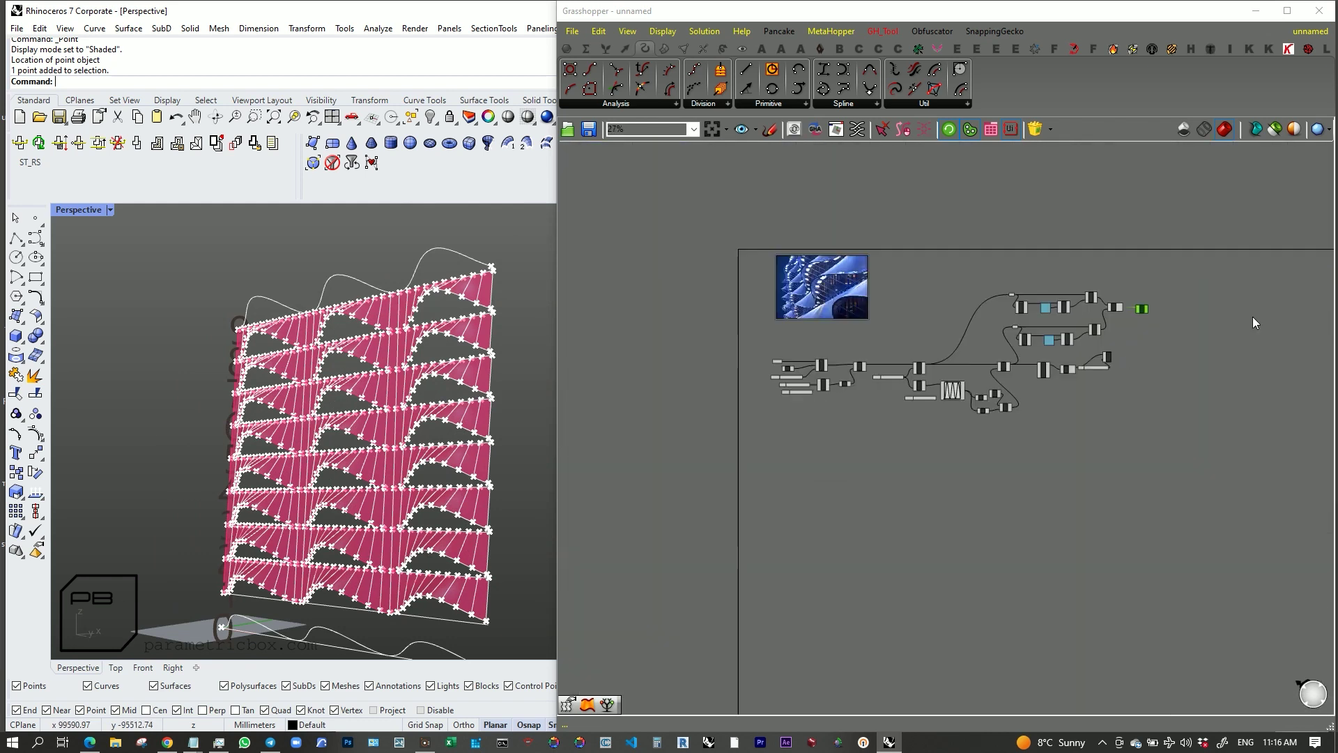
# Step: Highlight the Line component's lines and examine how the lofted strips follow them
pyautogui.scroll(5, 1137, 377)
pyautogui.moveTo(1137, 382); pyautogui.dragTo(788, 524)
pyautogui.click(910, 441)
pyautogui.moveTo(755, 323); pyautogui.dragTo(782, 381, button='right')
pyautogui.scroll(1, 1083, 236)
pyautogui.moveTo(1086, 229); pyautogui.dragTo(937, 282, button='right')
pyautogui.click(930, 327)
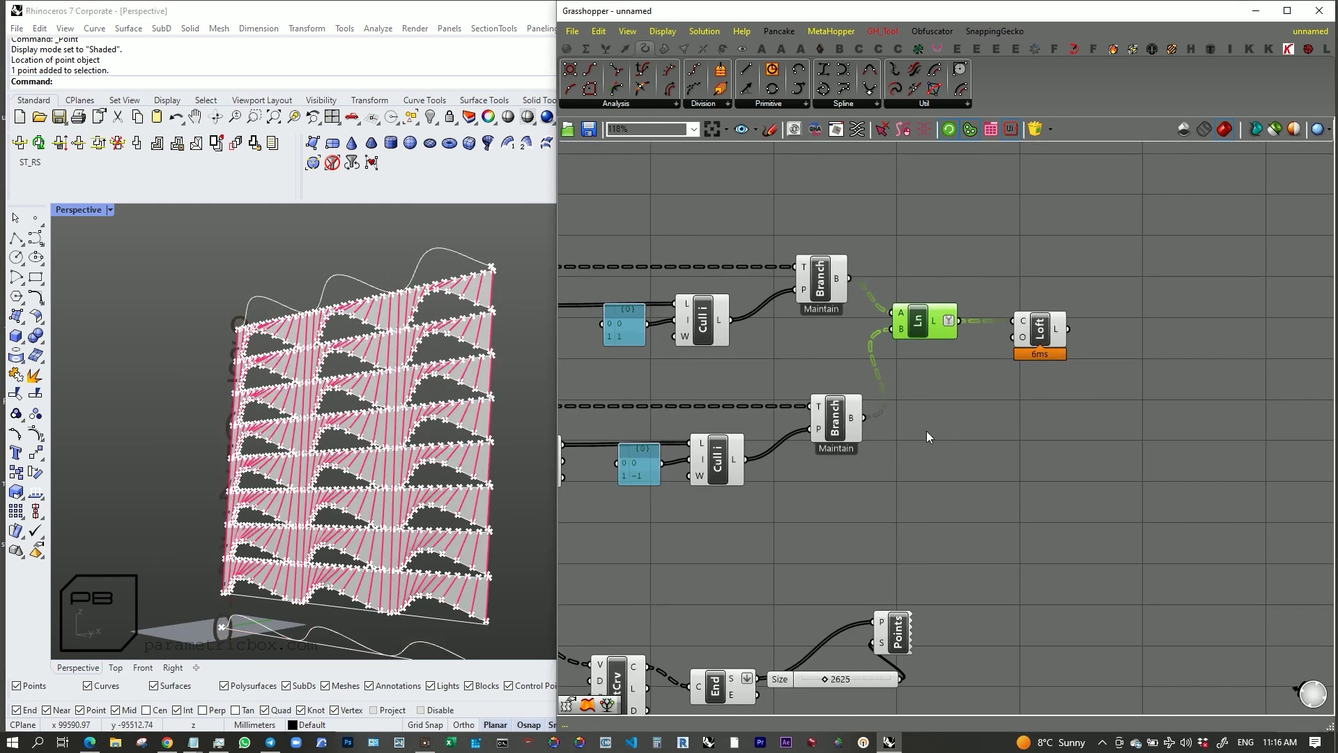
pyautogui.scroll(2, 926, 425)
pyautogui.scroll(3, 489, 319)
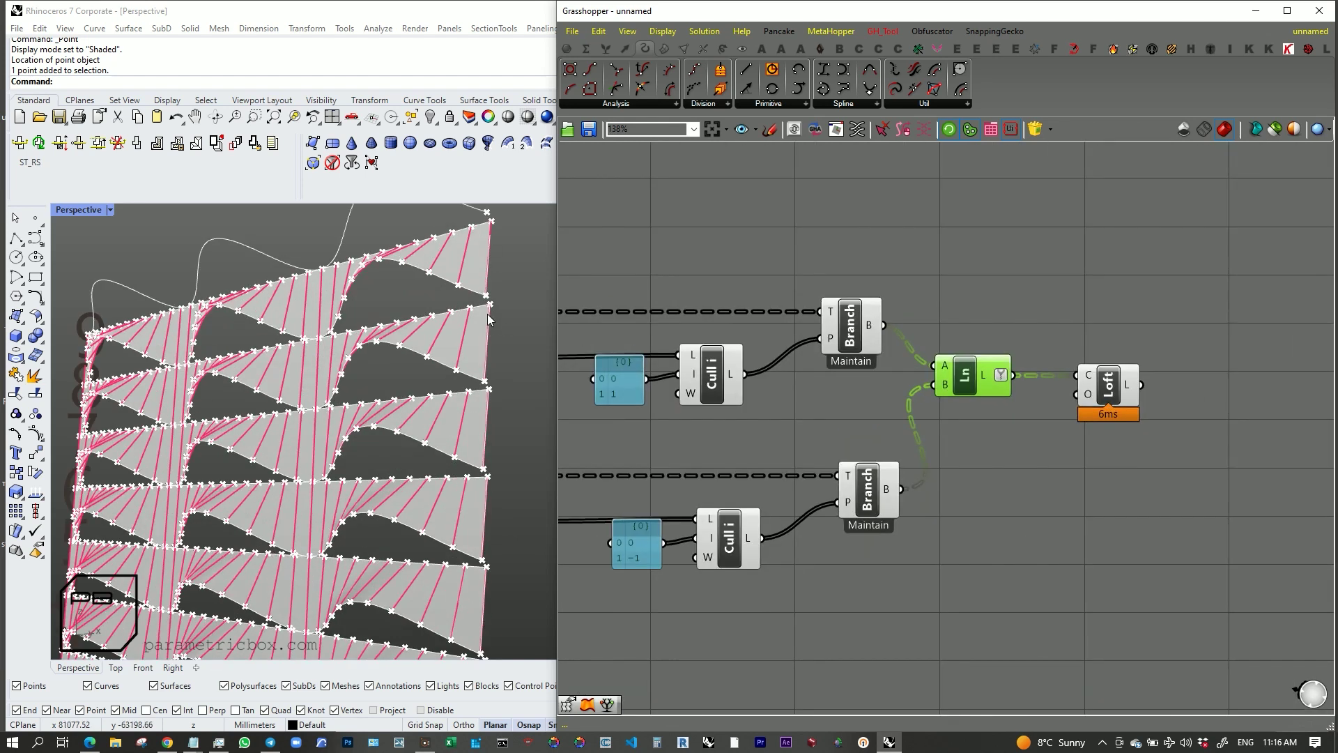
pyautogui.scroll(-4, 837, 523)
pyautogui.scroll(3, 797, 558)
# Step: Duplicate the Interpolate component beside the lower Tree Branch and feed its vertices with that branch's points
pyautogui.click(677, 627)
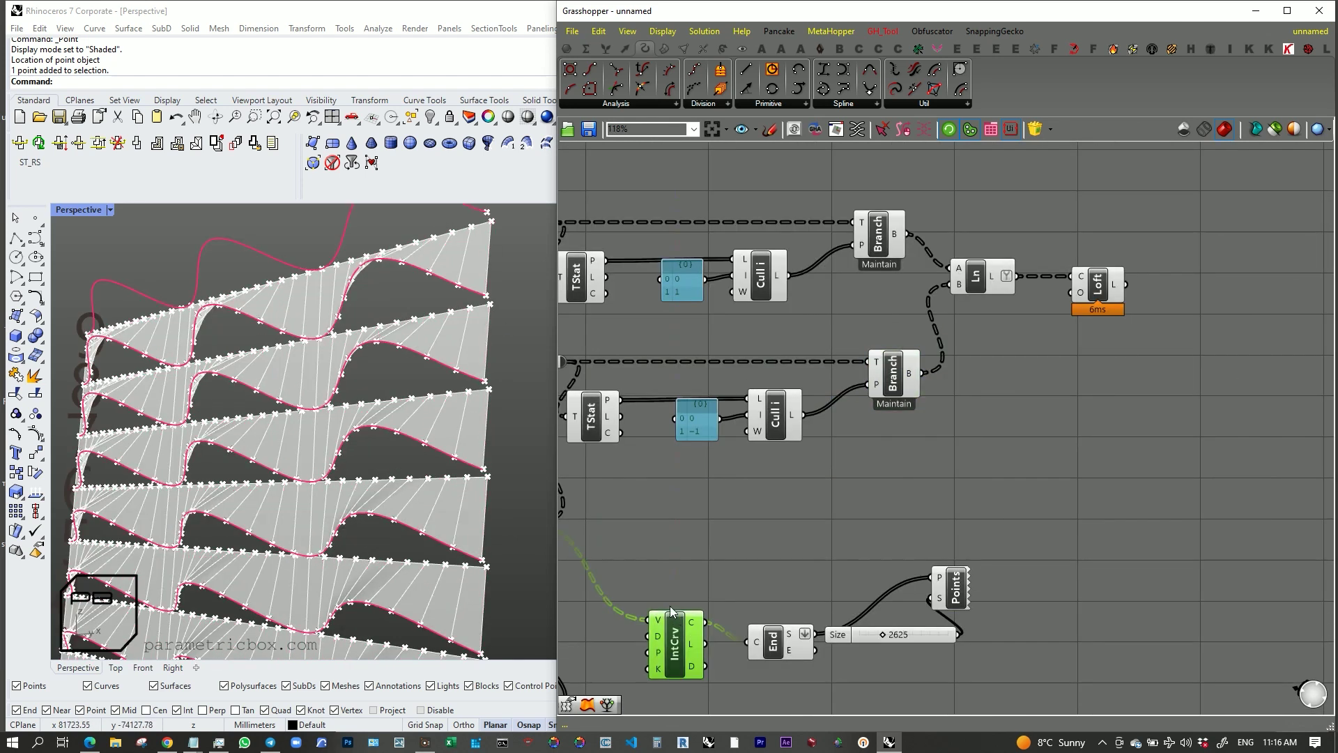
pyautogui.scroll(-4, 266, 371)
pyautogui.moveTo(685, 643); pyautogui.dragTo(1060, 373)
pyautogui.scroll(4, 915, 360)
pyautogui.moveTo(932, 382); pyautogui.dragTo(1140, 358)
pyautogui.moveTo(1180, 363); pyautogui.dragTo(1117, 408)
# Step: Add a Pipe component fed by the duplicated Interpolate component's curves and place it beside that component
pyautogui.moveTo(1289, 416); pyautogui.dragTo(1092, 409, button='right')
pyautogui.click(1167, 410)
pyautogui.doubleClick(1166, 409)
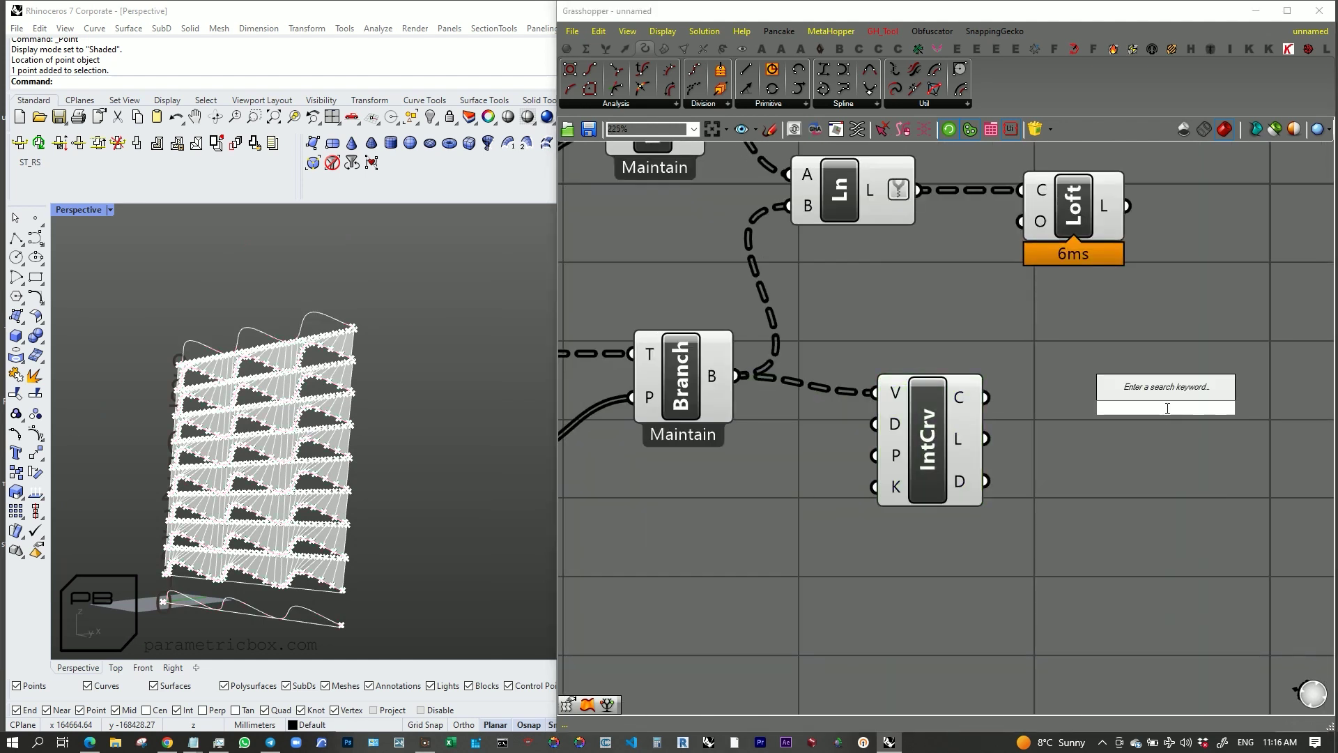
pyautogui.write('pipe')
pyautogui.press('Return')
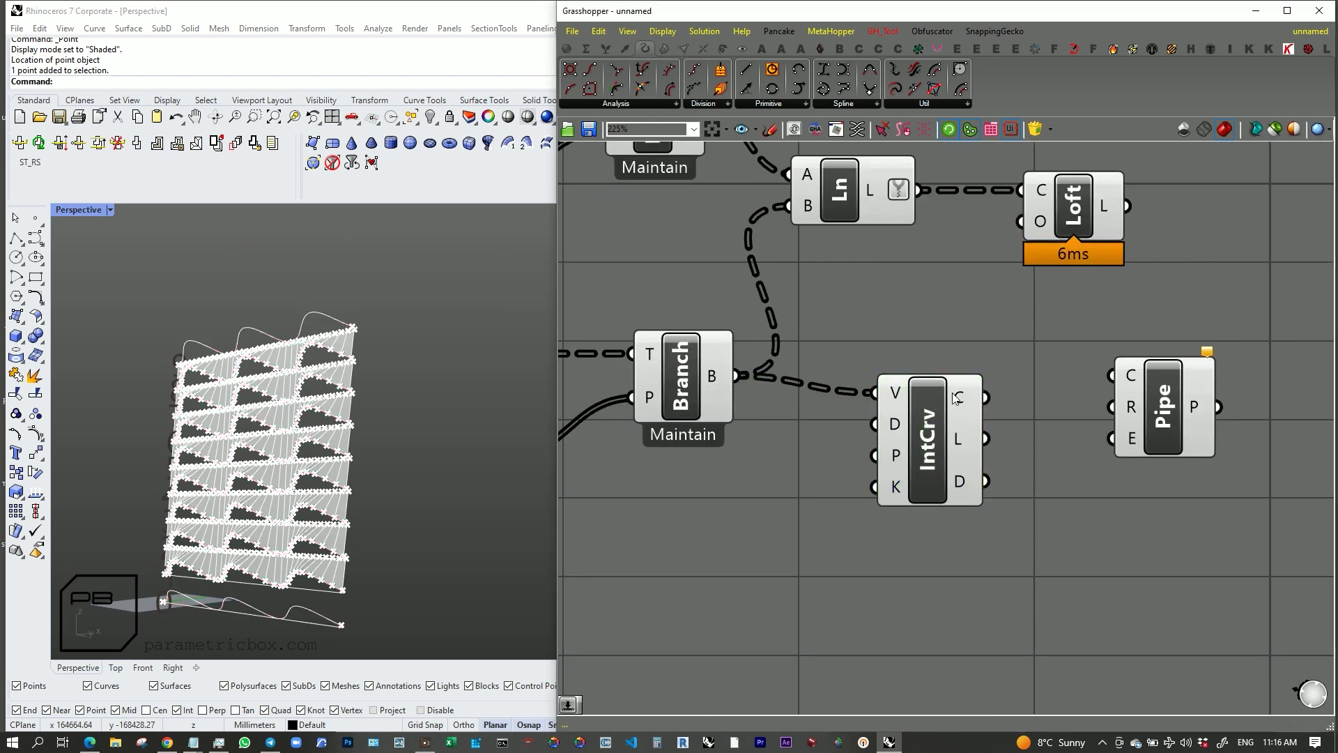
pyautogui.moveTo(1113, 386); pyautogui.dragTo(1117, 386)
pyautogui.moveTo(1143, 395); pyautogui.dragTo(1248, 435)
# Step: Flatten the curve output of the duplicated Interpolate component
pyautogui.doubleClick(966, 519)
pyautogui.click(976, 547)
pyautogui.rightClick(968, 388)
pyautogui.click(1043, 463)
pyautogui.click(934, 446)
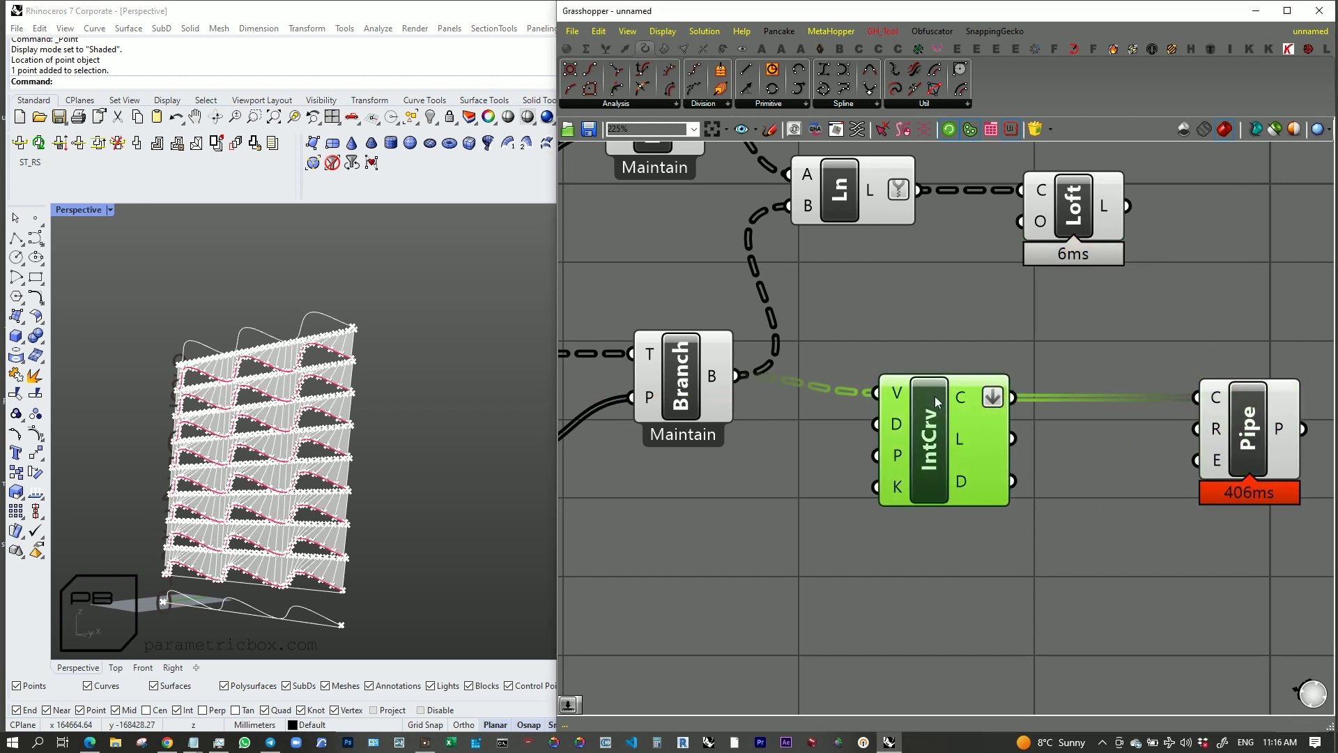
# Step: Add a number slider with the value 50 and connect it to the Pipe's radius
pyautogui.click(783, 402)
pyautogui.moveTo(1048, 543); pyautogui.dragTo(806, 487, button='right')
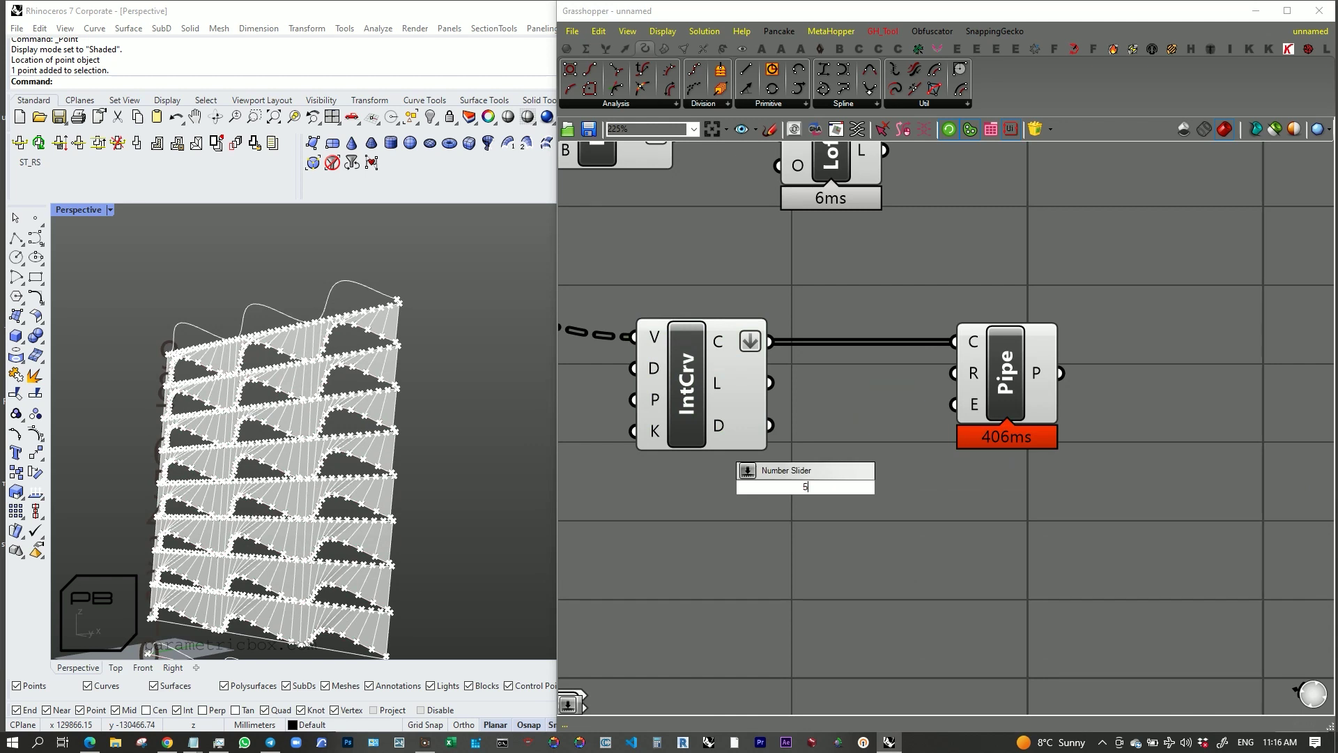
pyautogui.write('0')
pyautogui.press('Return')
pyautogui.moveTo(979, 373); pyautogui.dragTo(979, 373)
pyautogui.click(1005, 372)
# Step: Shift the upper grip of the Graph Mapper's sine curve slightly to shorten the wave's period
pyautogui.scroll(10, 375, 322)
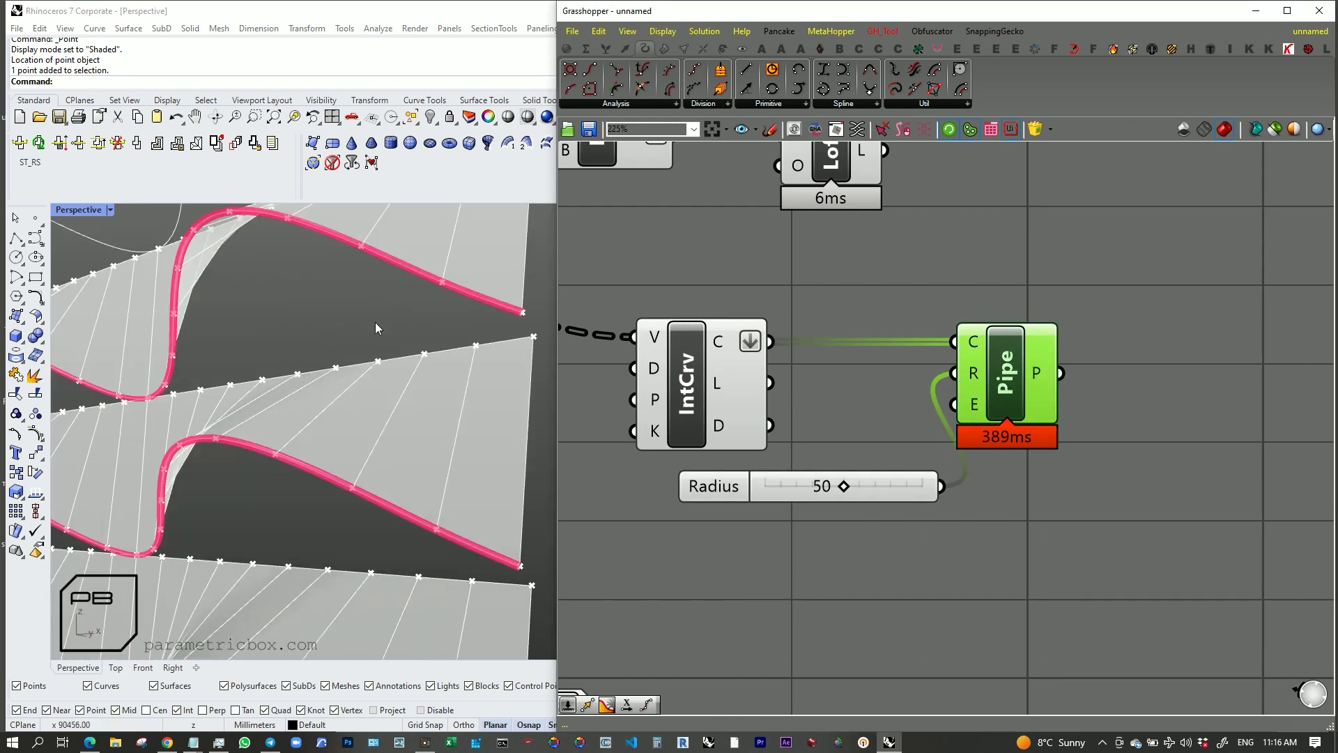
pyautogui.scroll(-7, 371, 334)
pyautogui.scroll(3, 370, 336)
pyautogui.scroll(-3, 1040, 407)
pyautogui.scroll(-3, 1154, 410)
pyautogui.scroll(6, 744, 494)
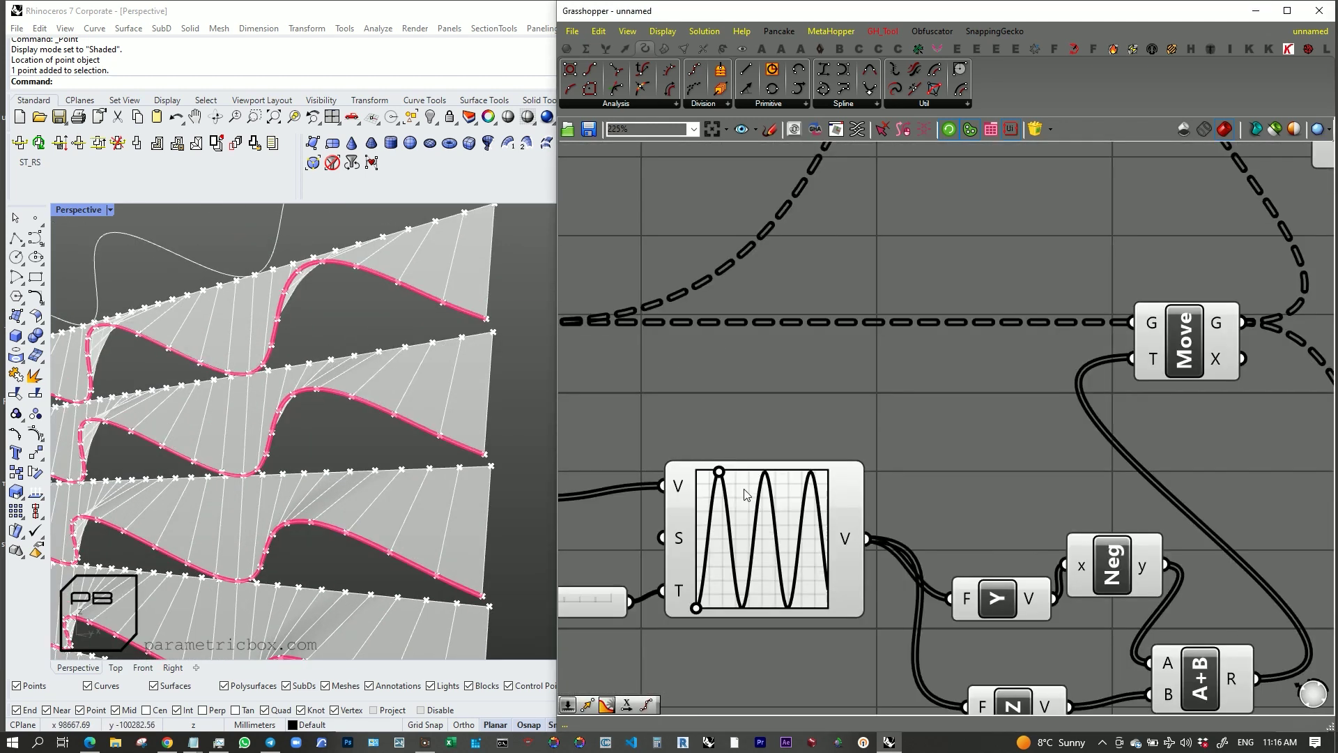
pyautogui.scroll(-3, 790, 546)
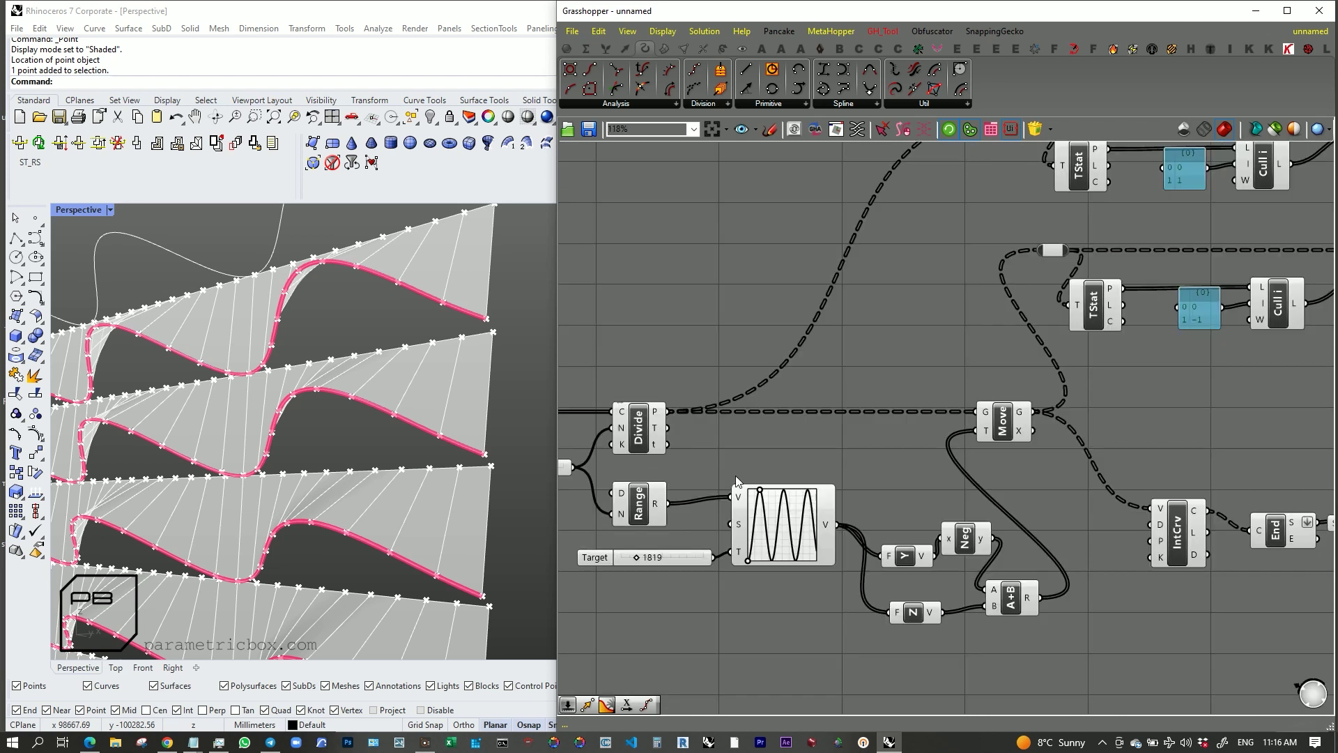
pyautogui.scroll(7, 773, 481)
pyautogui.moveTo(766, 496); pyautogui.dragTo(761, 493)
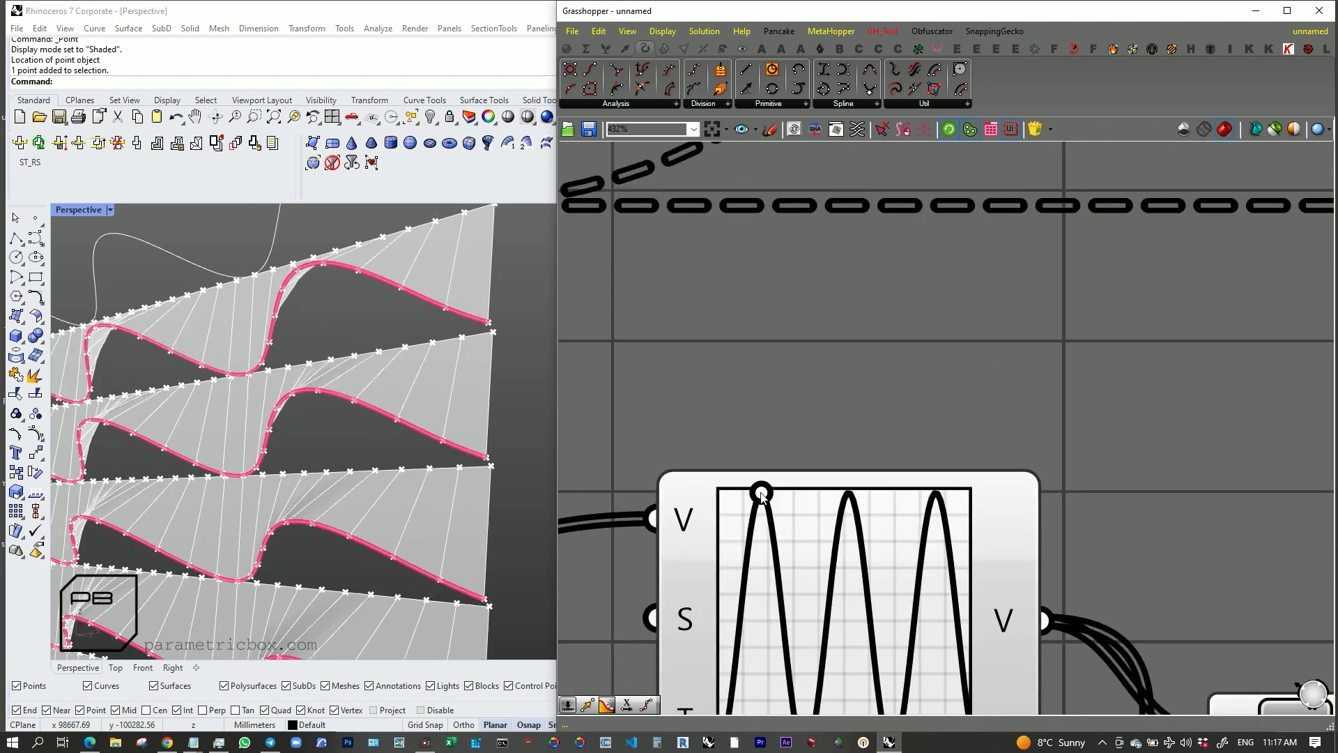
# Step: Examine the piped wave edges on the facade from the side and the front
pyautogui.scroll(-4, 366, 382)
pyautogui.scroll(10, 366, 382)
pyautogui.scroll(-5, 366, 382)
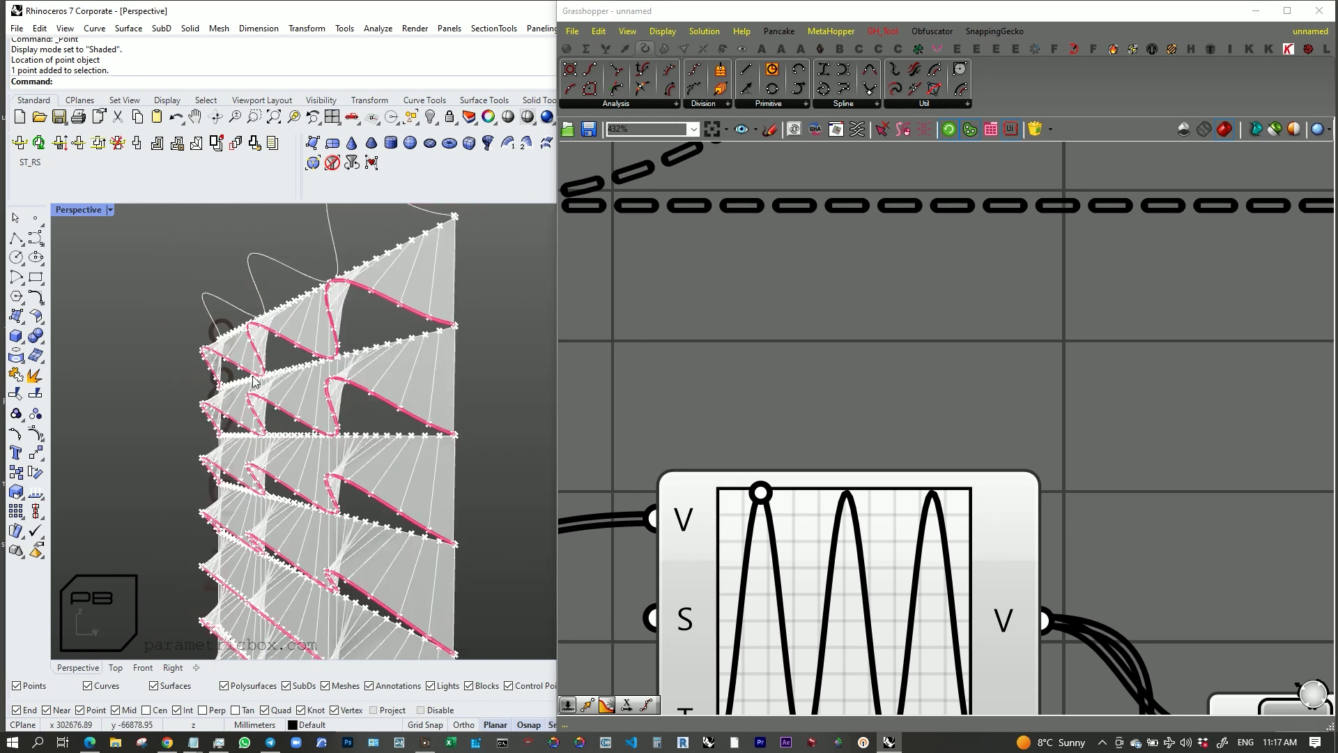
pyautogui.scroll(7, 340, 393)
pyautogui.scroll(-2, 340, 393)
pyautogui.scroll(-3, 804, 390)
pyautogui.scroll(-4, 802, 348)
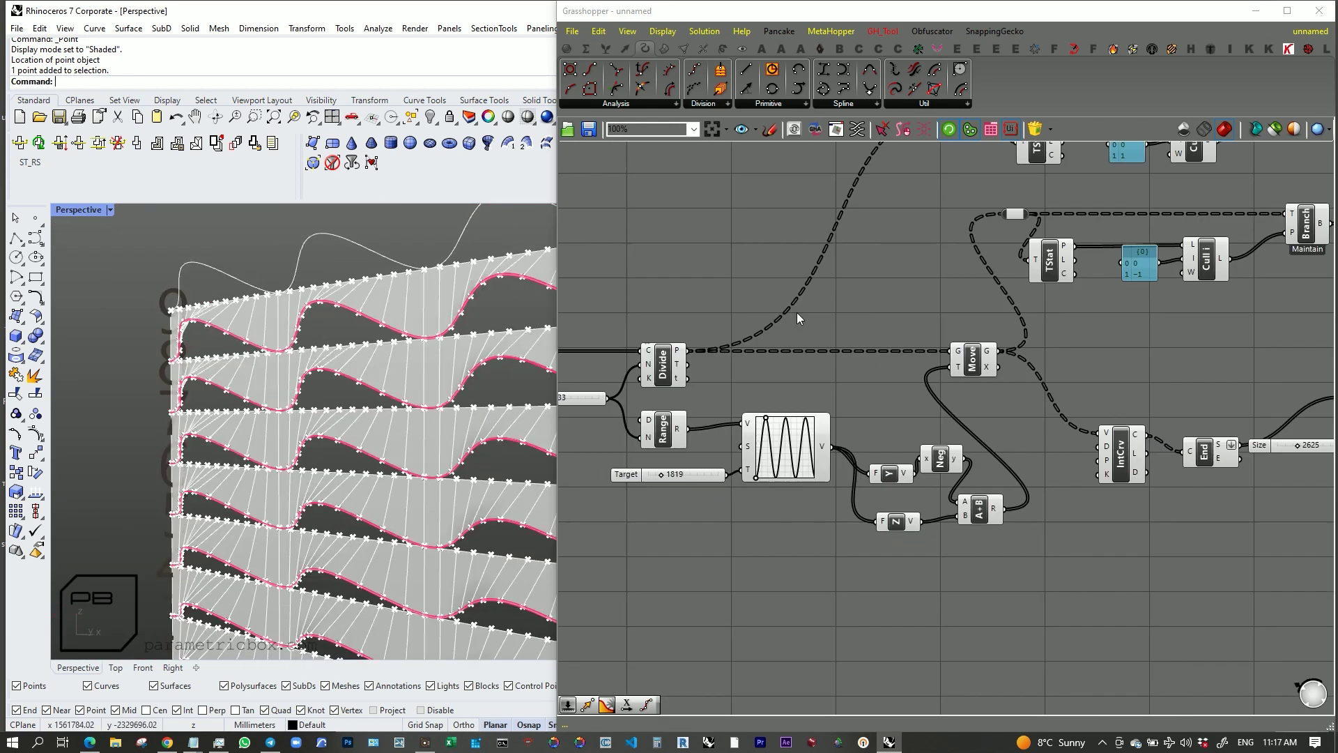
pyautogui.scroll(3, 791, 237)
# Step: Highlight the lines between the floors and inspect the openings below the wave edges
pyautogui.click(792, 237)
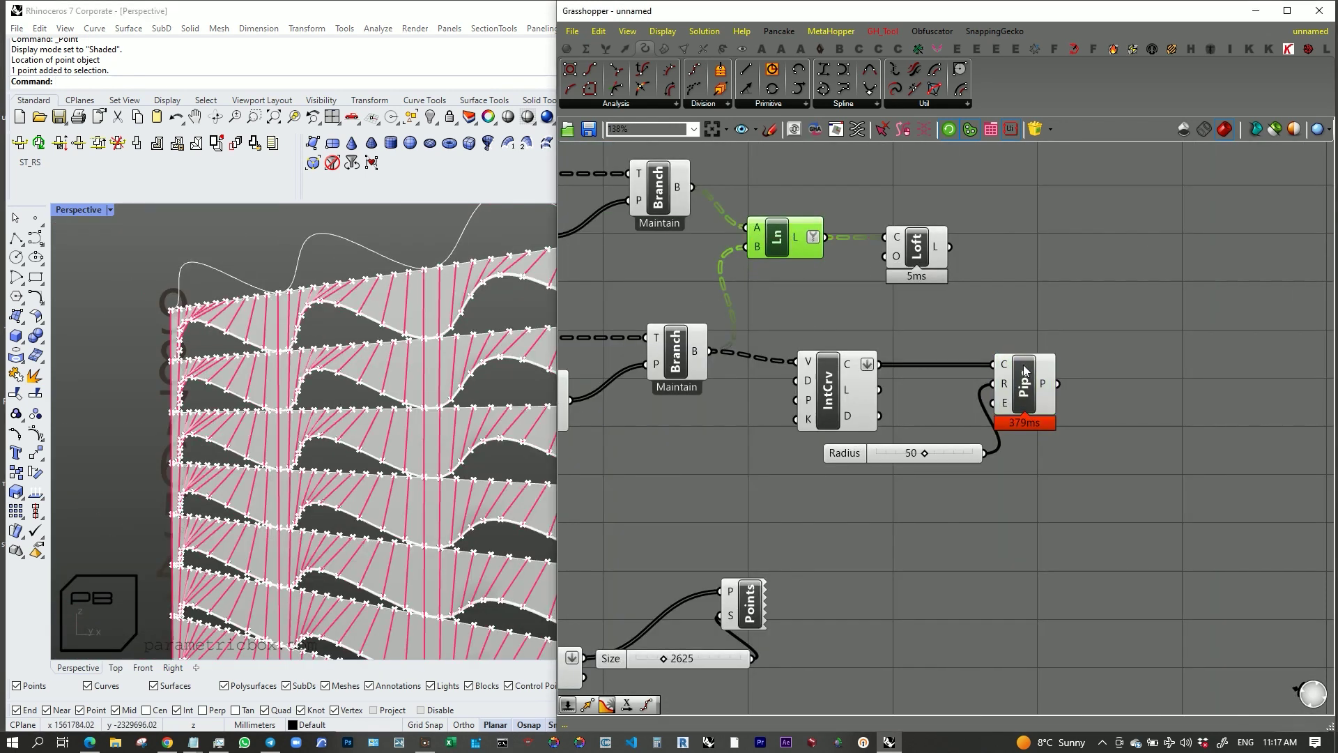
pyautogui.scroll(-6, 1059, 367)
pyautogui.scroll(5, 988, 322)
pyautogui.scroll(-2, 272, 338)
pyautogui.scroll(5, 235, 333)
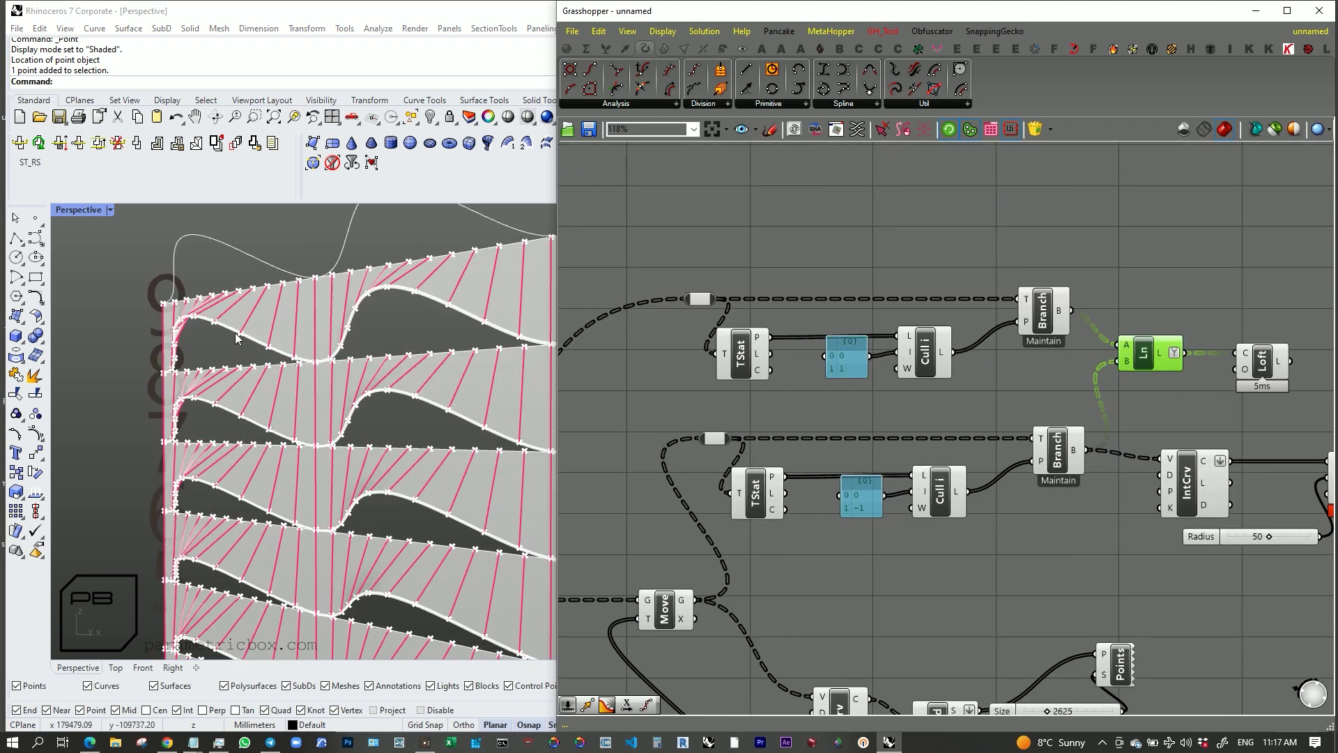
pyautogui.scroll(-5, 182, 324)
pyautogui.scroll(6, 244, 362)
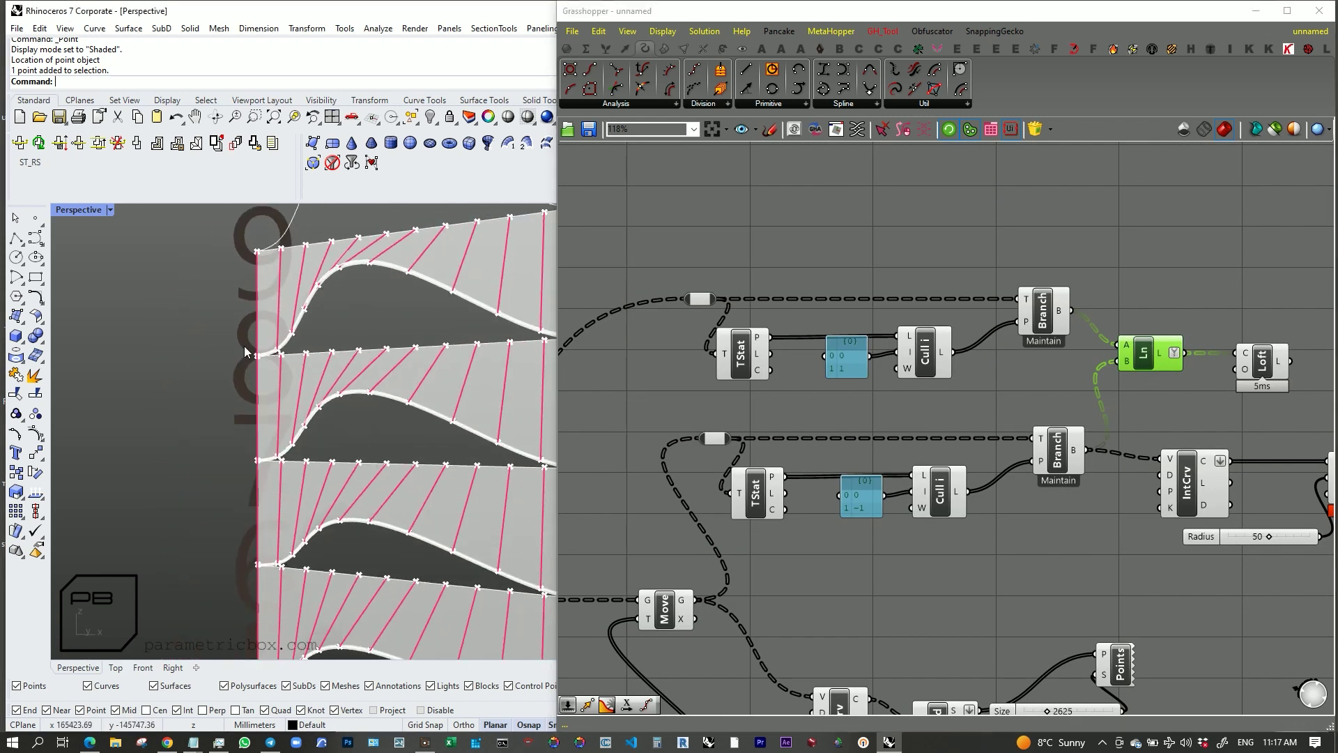
pyautogui.scroll(-2, 245, 352)
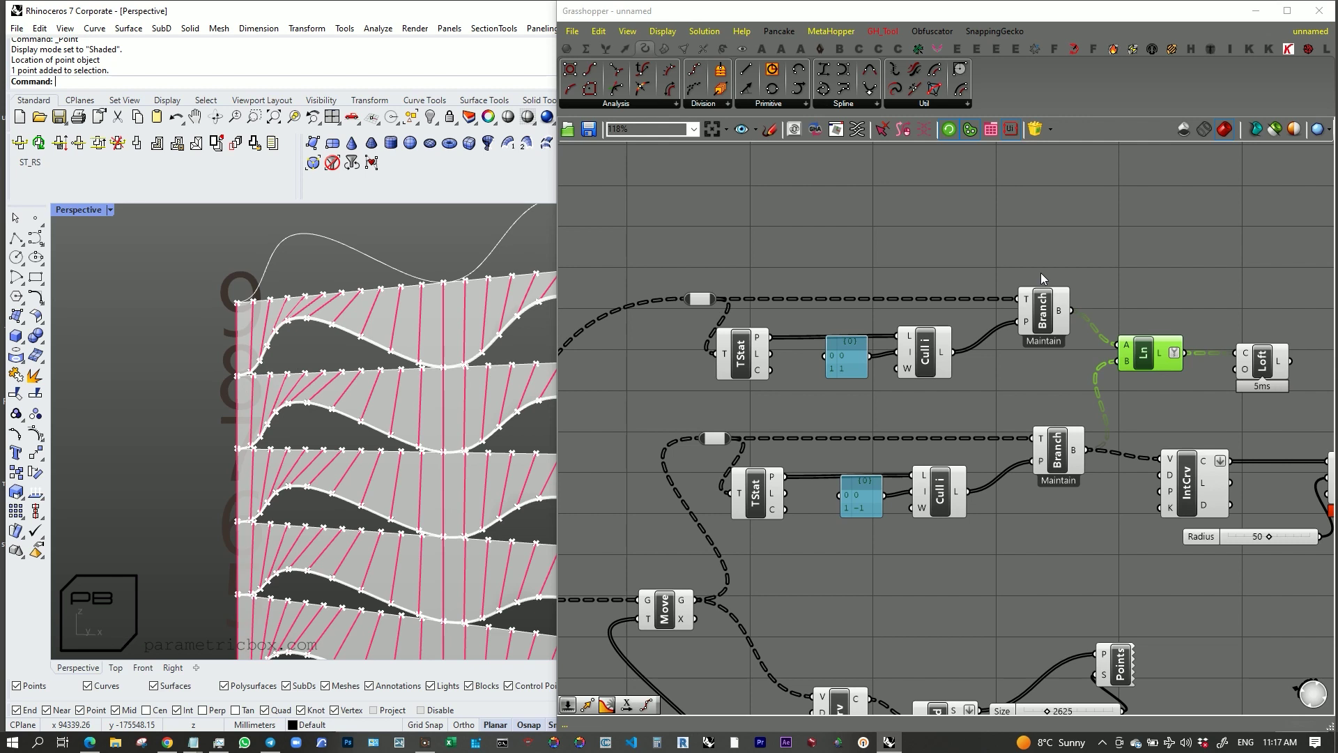
# Step: Highlight the points of the Move and upper Tree Branch components and examine which facade rows they occupy
pyautogui.click(1038, 317)
pyautogui.scroll(-4, 895, 331)
pyautogui.scroll(3, 781, 477)
pyautogui.click(777, 480)
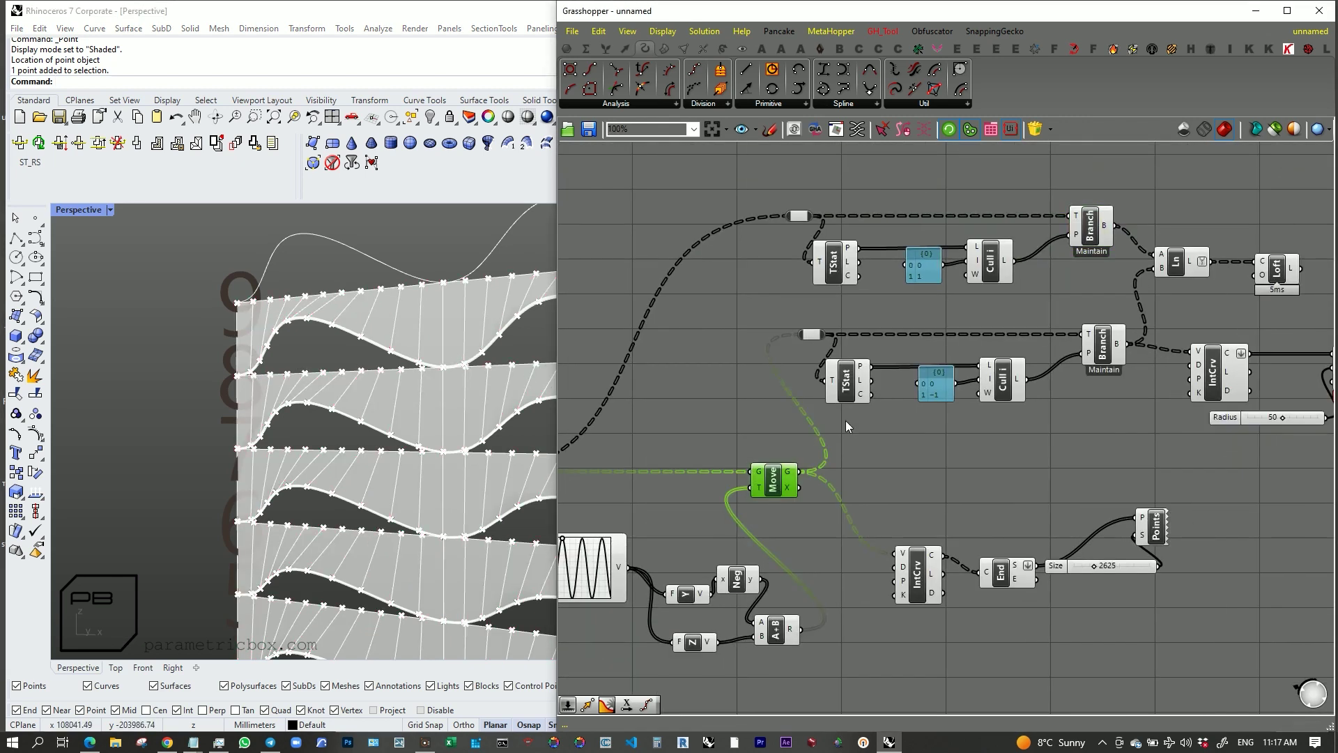
pyautogui.scroll(-3, 873, 390)
pyautogui.moveTo(462, 380); pyautogui.dragTo(421, 371, button='right')
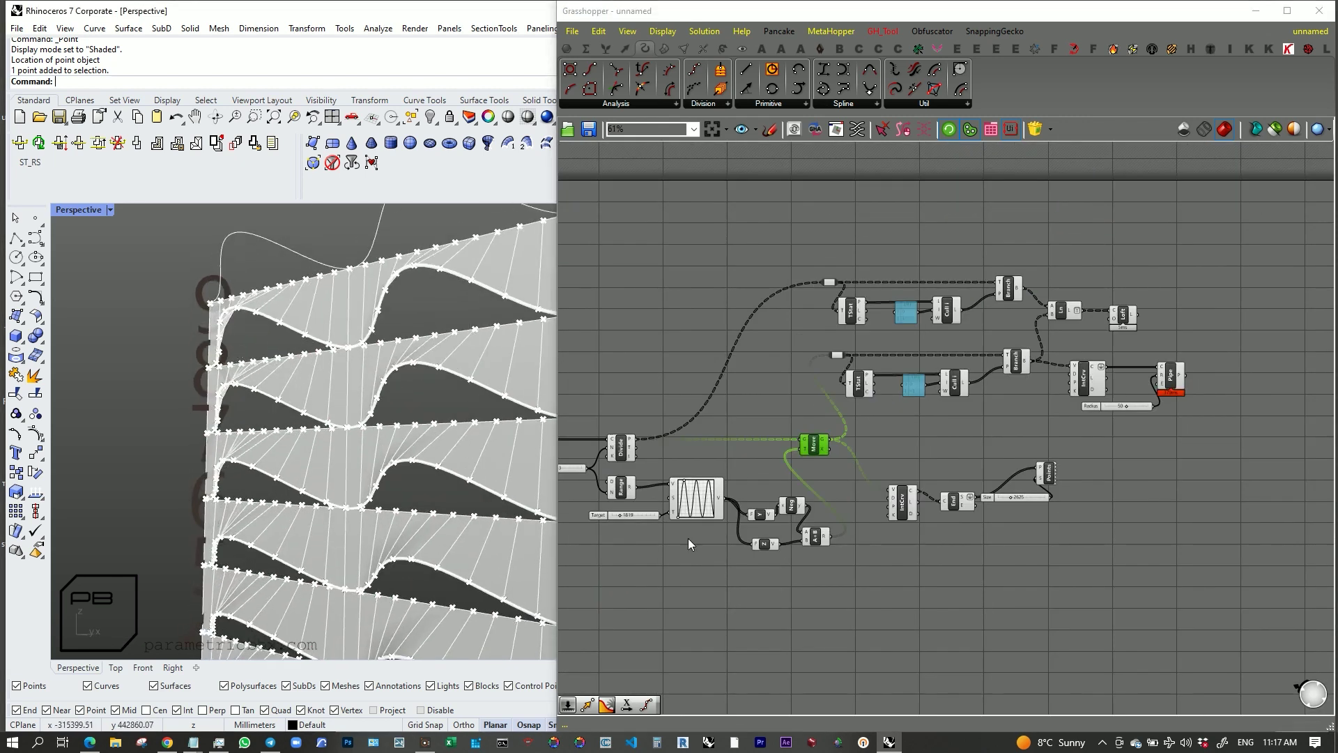
pyautogui.moveTo(1232, 240); pyautogui.dragTo(1140, 249)
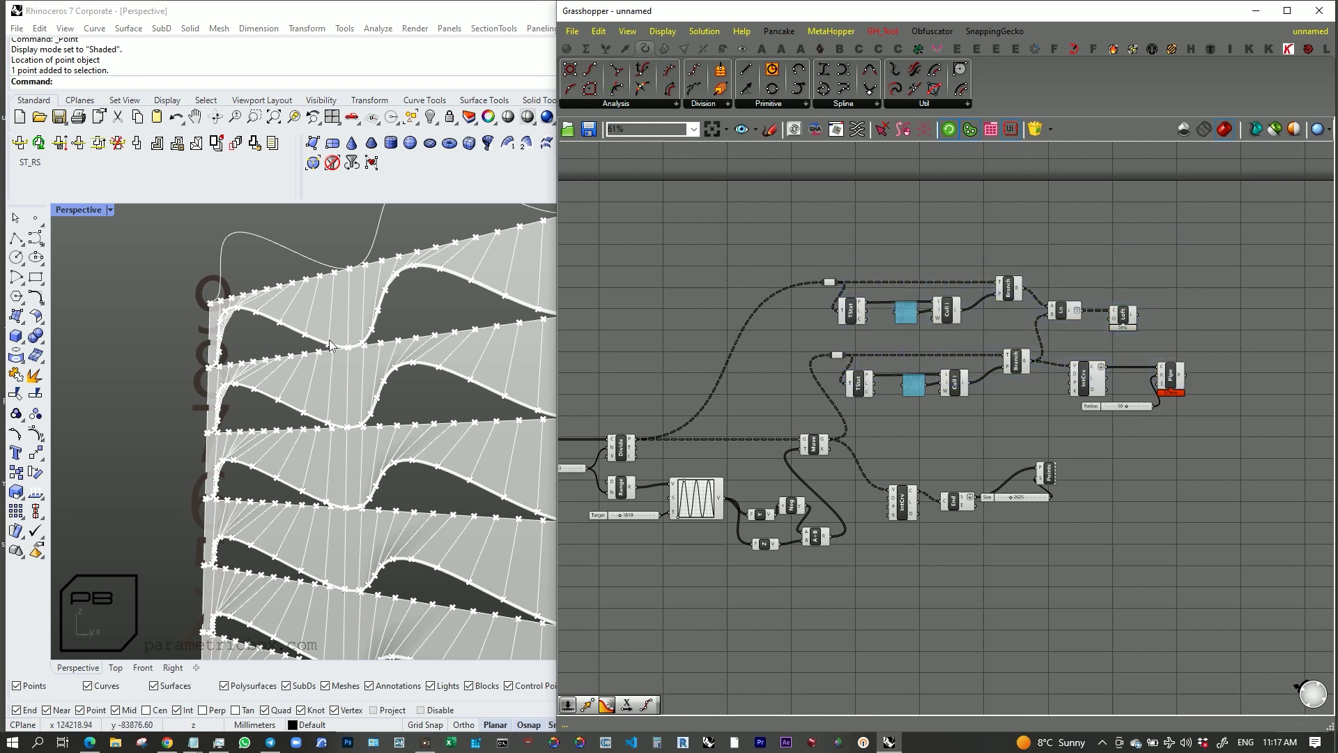
pyautogui.scroll(3, 1092, 303)
pyautogui.click(941, 277)
pyautogui.scroll(-6, 303, 289)
pyautogui.scroll(5, 310, 313)
pyautogui.scroll(-3, 327, 359)
pyautogui.scroll(1, 326, 354)
pyautogui.scroll(-1, 397, 363)
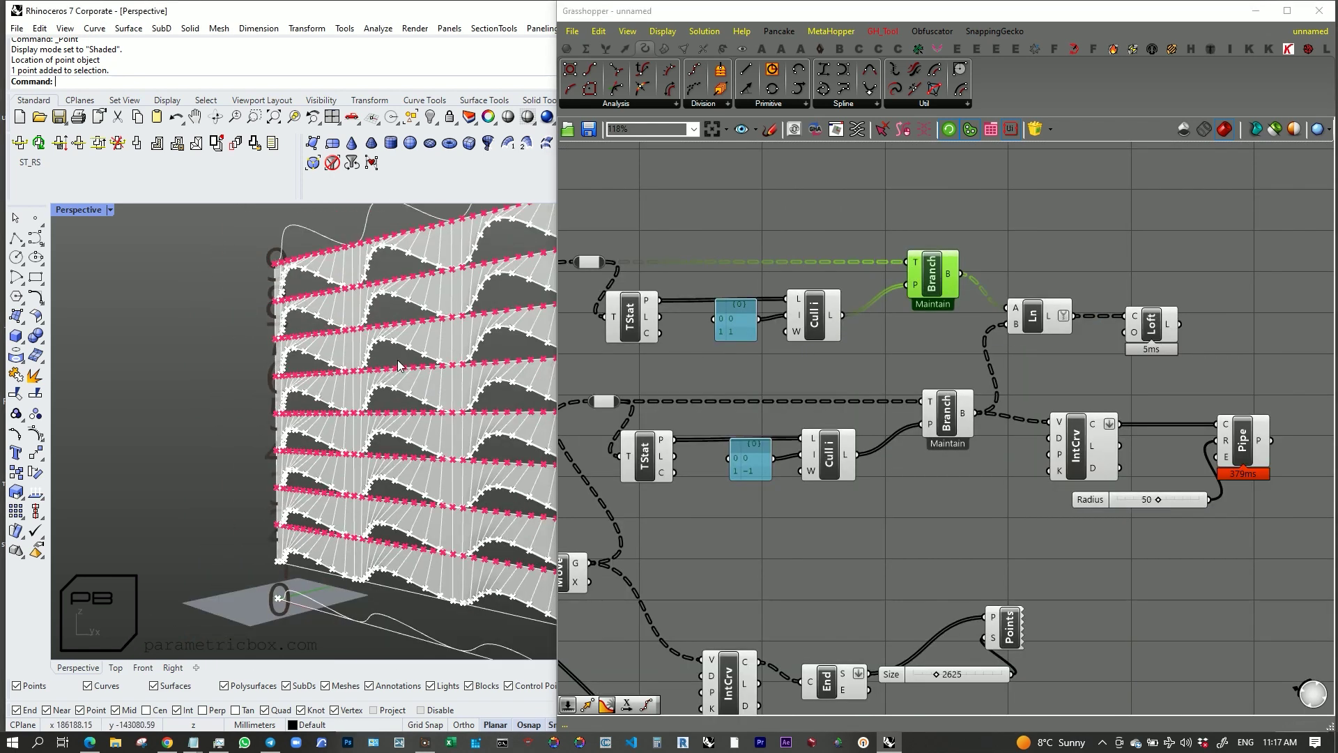
# Step: Duplicate the upper relay, Tree Statistics, panel, Cull Index and Tree Branch group above itself
pyautogui.click(1099, 255)
pyautogui.moveTo(1036, 206); pyautogui.dragTo(1063, 253, button='right')
pyautogui.moveTo(973, 294); pyautogui.dragTo(658, 243)
pyautogui.scroll(2, 282, 561)
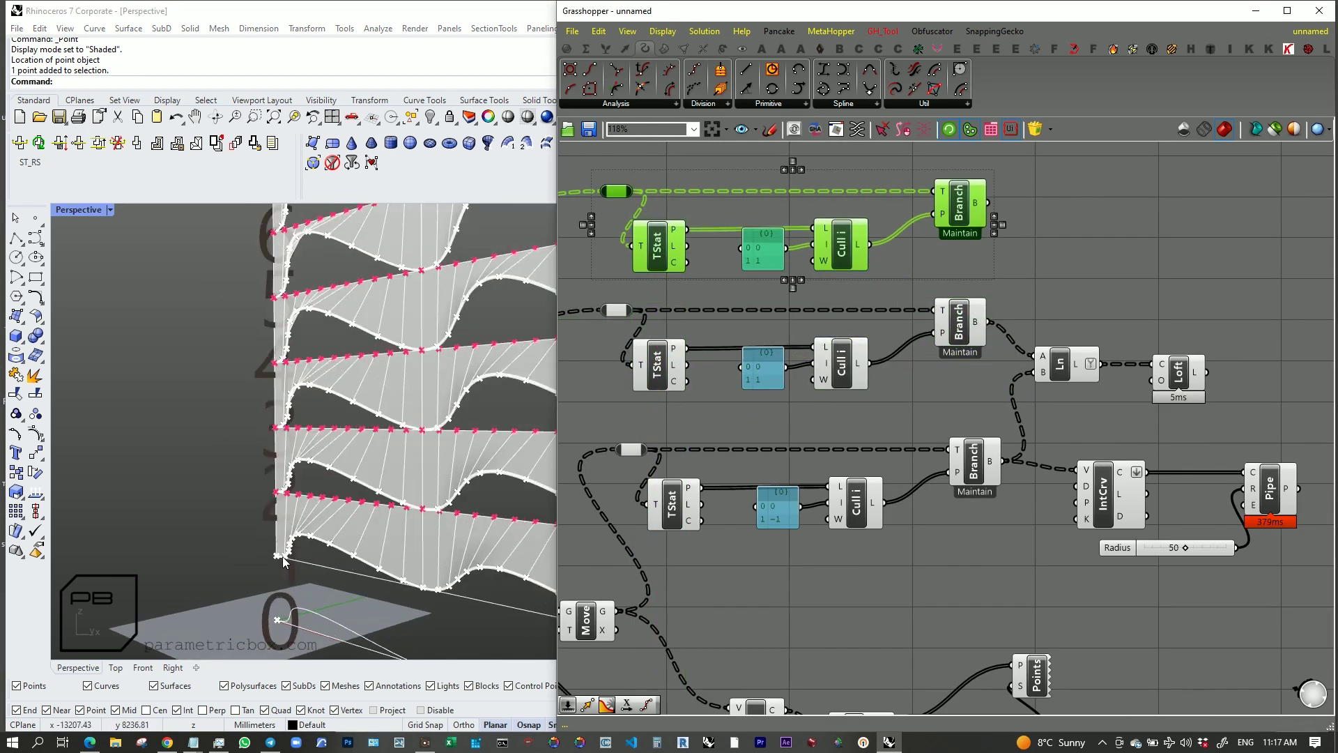
# Step: Change the cull indices in the topmost panel to 0 and -1, and compare the branches' points
pyautogui.scroll(-3, 288, 582)
pyautogui.scroll(5, 279, 350)
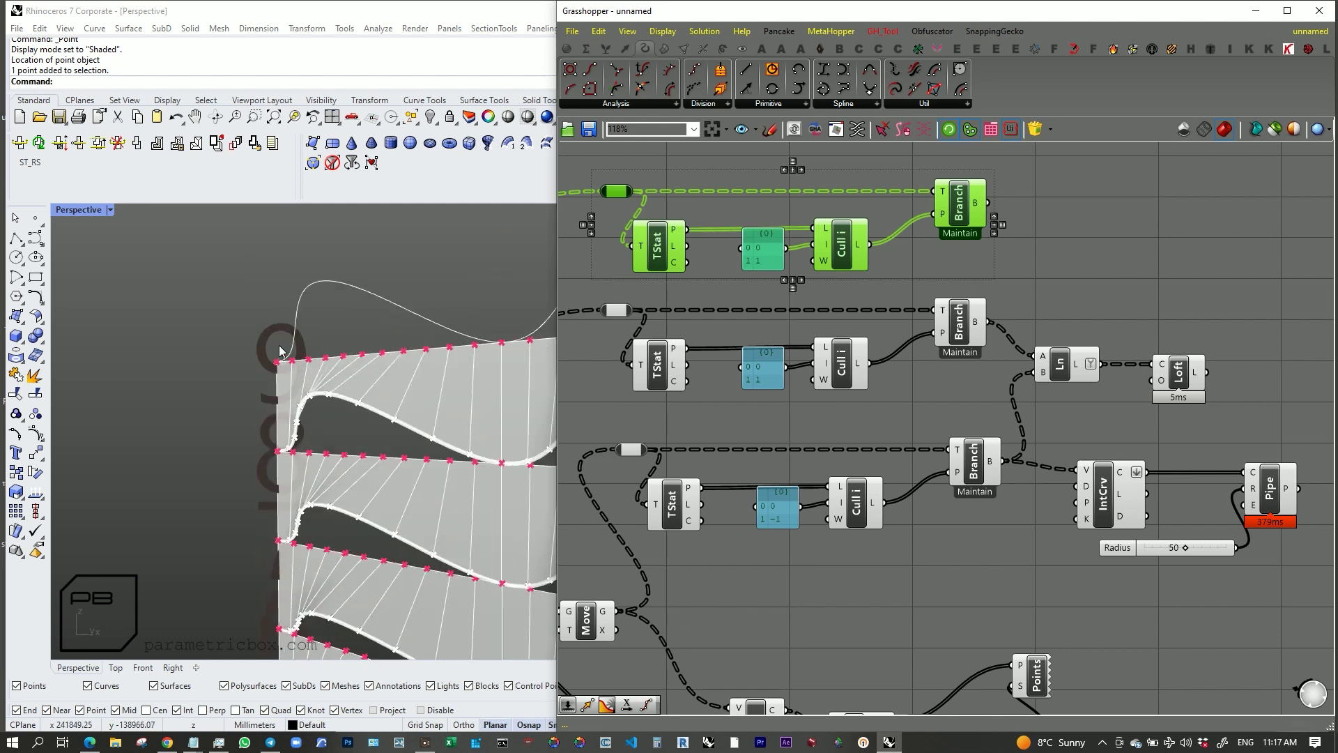
pyautogui.doubleClick(769, 256)
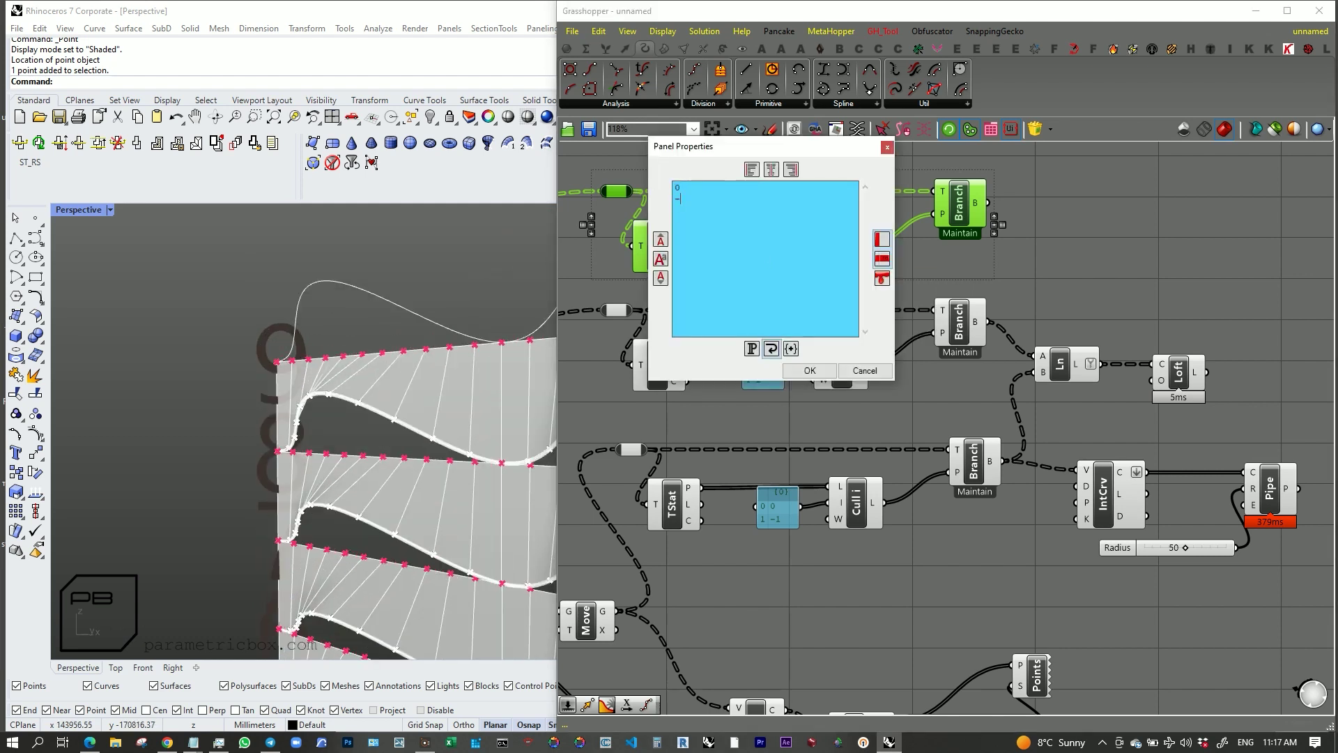
pyautogui.click(809, 370)
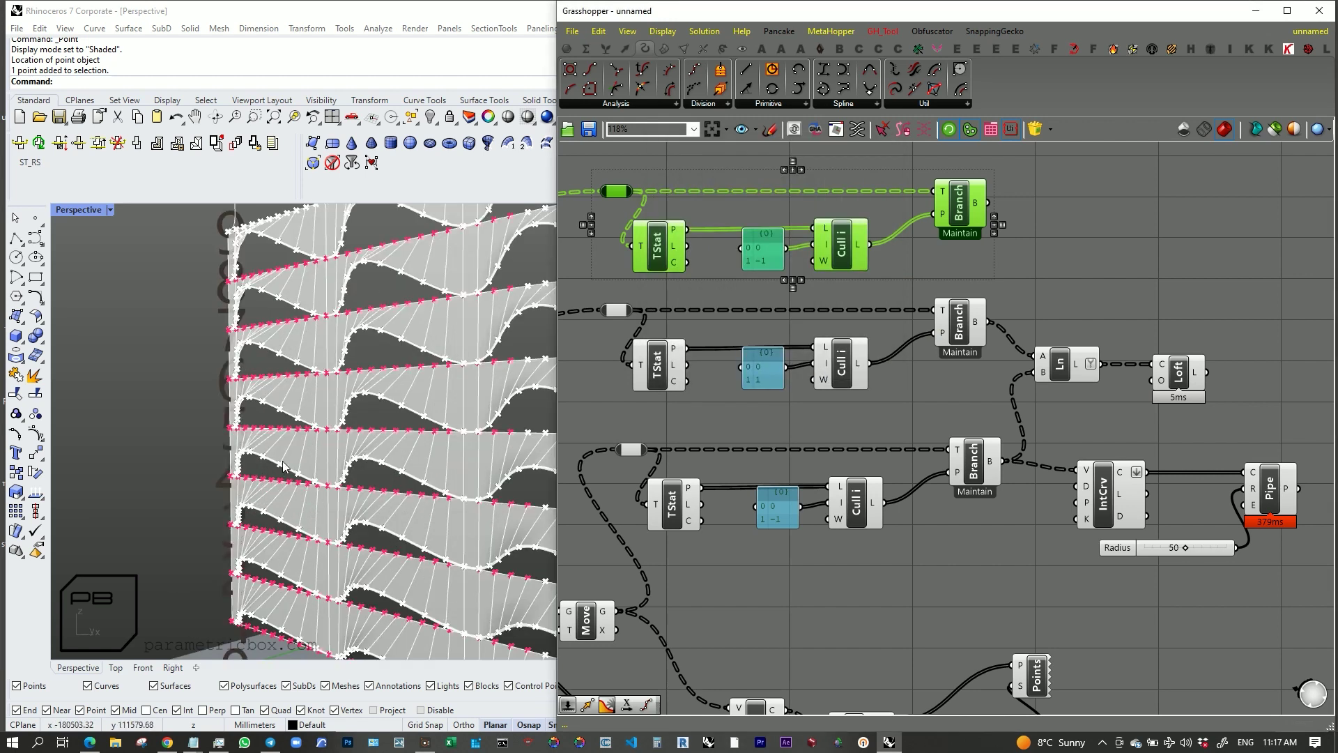
pyautogui.click(975, 457)
pyautogui.click(972, 190)
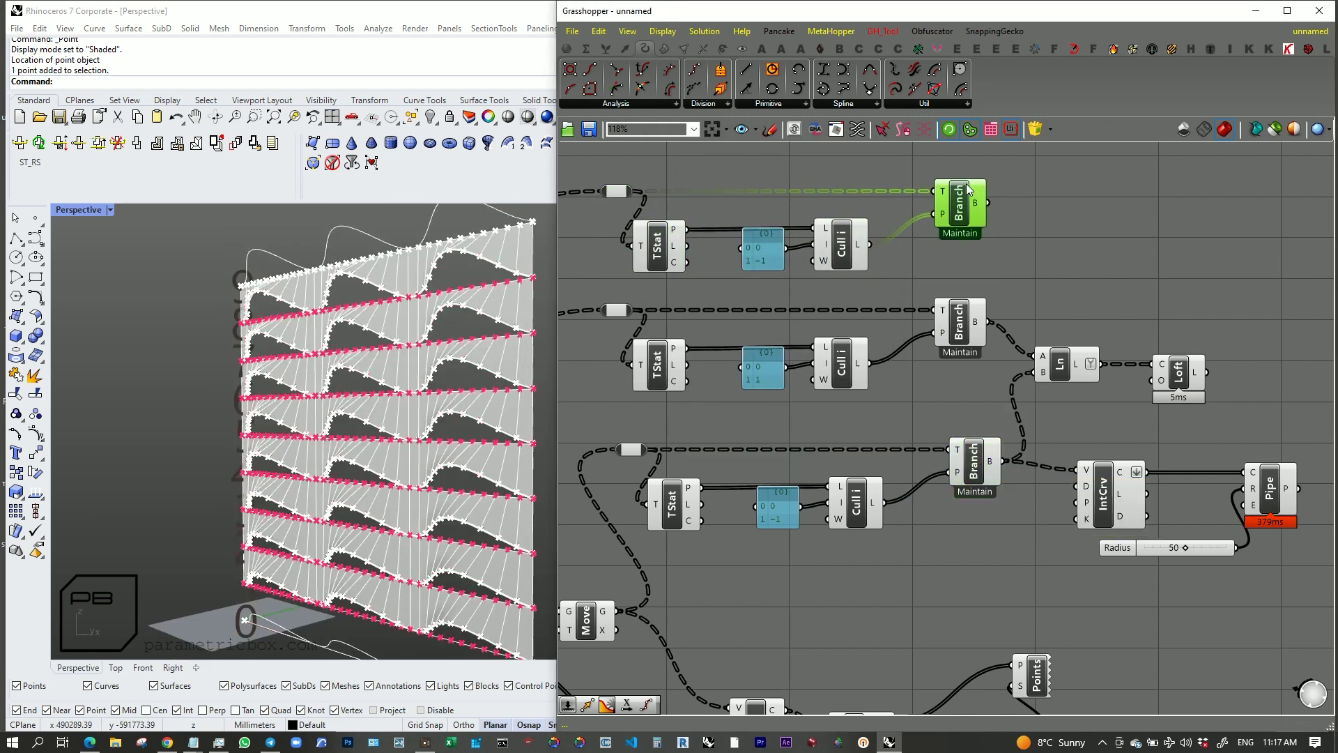
# Step: Duplicate the Line component with its start on the topmost Tree Branch, and feed its lines into a duplicate of the Pipe
pyautogui.moveTo(1055, 317); pyautogui.dragTo(771, 349, button='right')
pyautogui.keyDown('alt'); pyautogui.moveTo(781, 399); pyautogui.dragTo(790, 271); pyautogui.keyUp('alt')
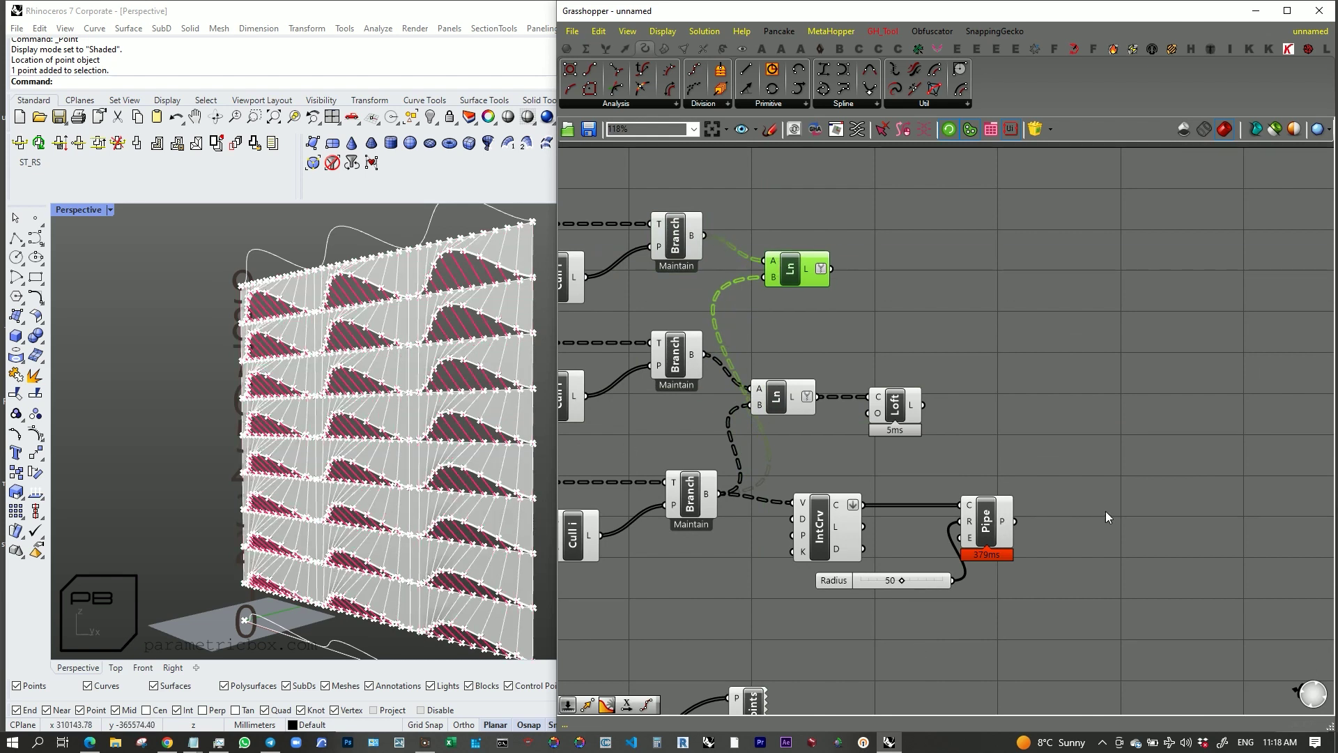
pyautogui.click(990, 521)
pyautogui.keyDown('alt'); pyautogui.moveTo(992, 515); pyautogui.dragTo(1002, 282); pyautogui.keyUp('alt')
pyautogui.scroll(3, 850, 270)
pyautogui.moveTo(814, 267); pyautogui.dragTo(1089, 269)
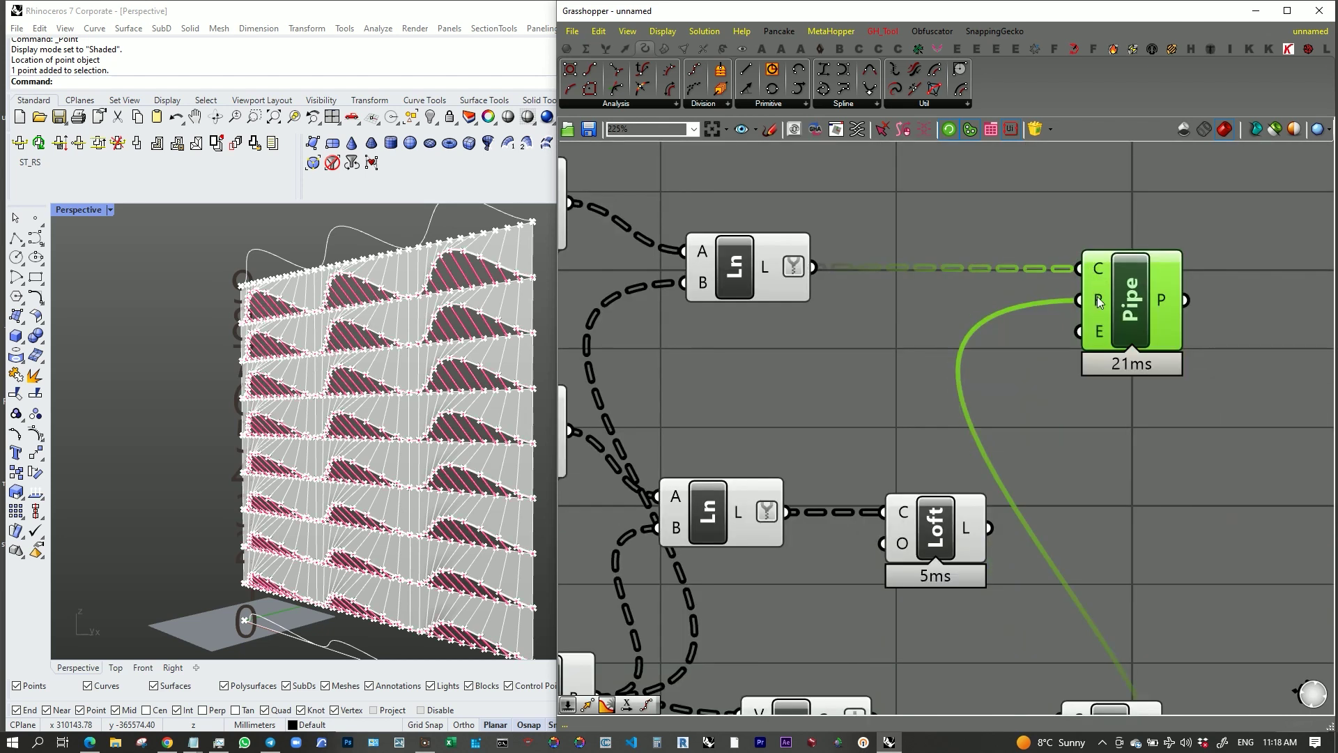
# Step: Add an expression to the duplicated Pipe's radius input that divides the incoming value x
pyautogui.rightClick(1098, 301)
pyautogui.moveTo(1143, 433)
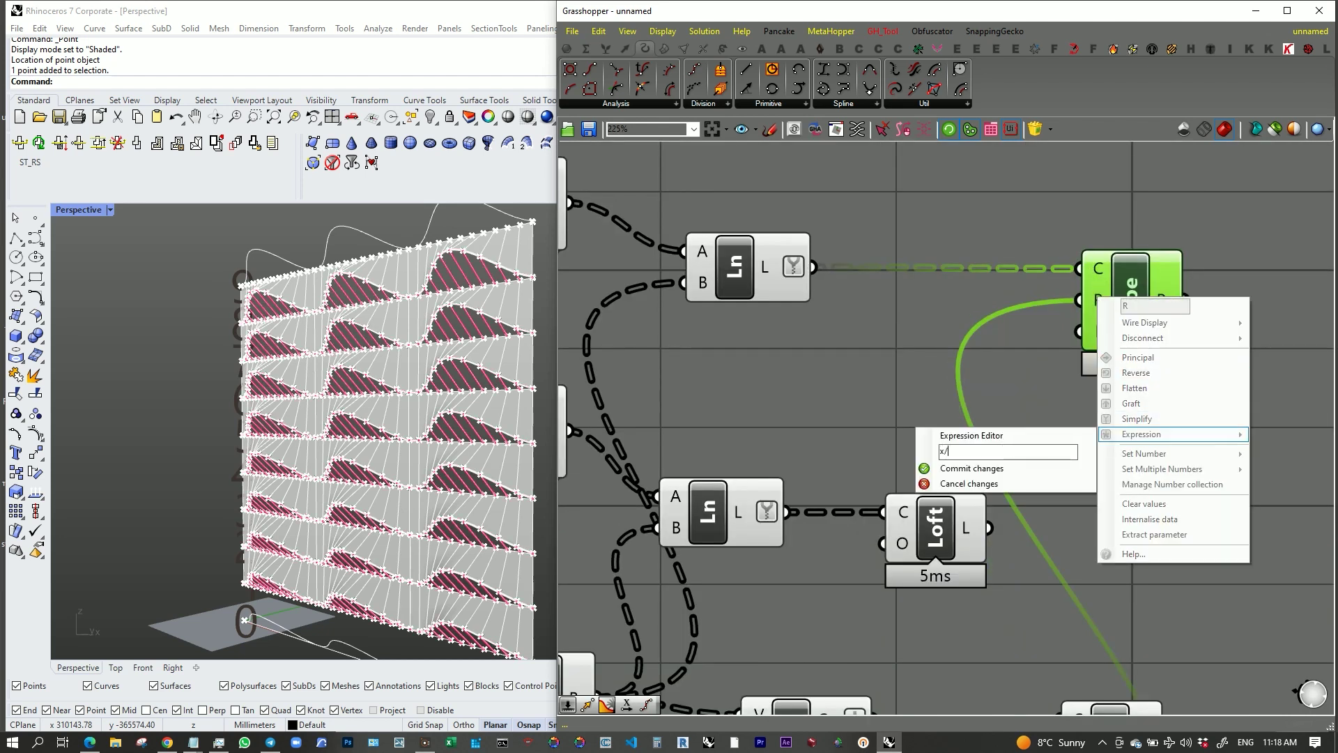
pyautogui.click(923, 472)
pyautogui.click(1076, 234)
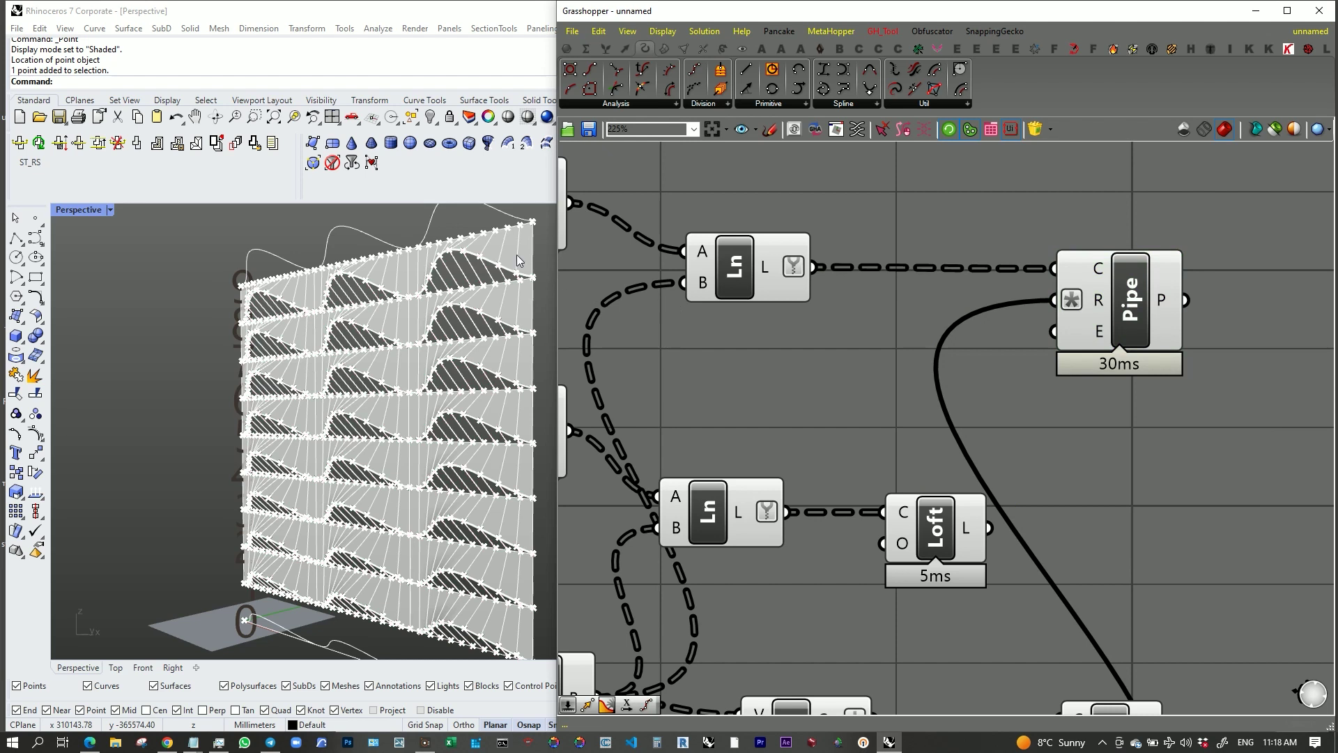
# Step: Change the preview mesh quality setting and inspect the thin pipes across the facade openings up close
pyautogui.scroll(6, 460, 280)
pyautogui.moveTo(382, 311); pyautogui.dragTo(313, 315, button='right')
pyautogui.scroll(-6, 310, 315)
pyautogui.scroll(5, 310, 317)
pyautogui.click(1329, 132)
pyautogui.click(1256, 192)
pyautogui.scroll(-6, 468, 353)
pyautogui.scroll(10, 435, 371)
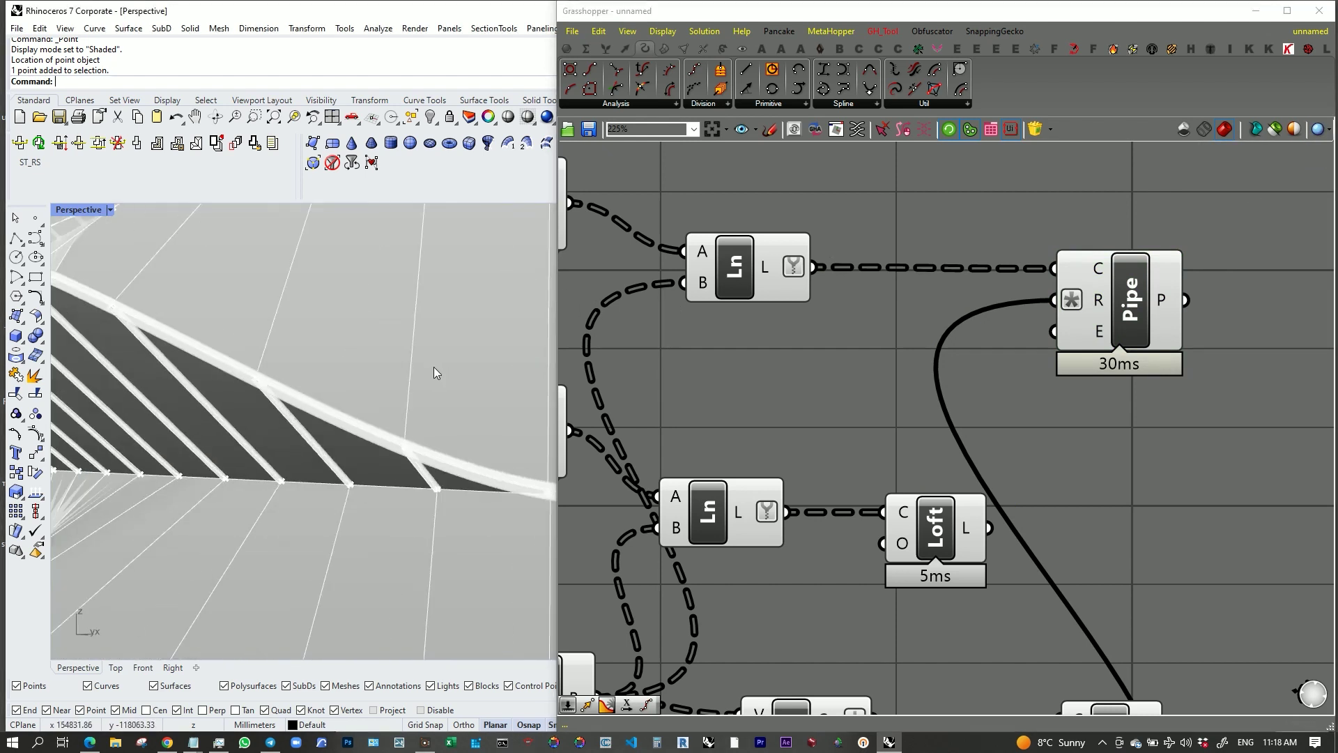
pyautogui.scroll(-5, 434, 373)
pyautogui.scroll(4, 362, 481)
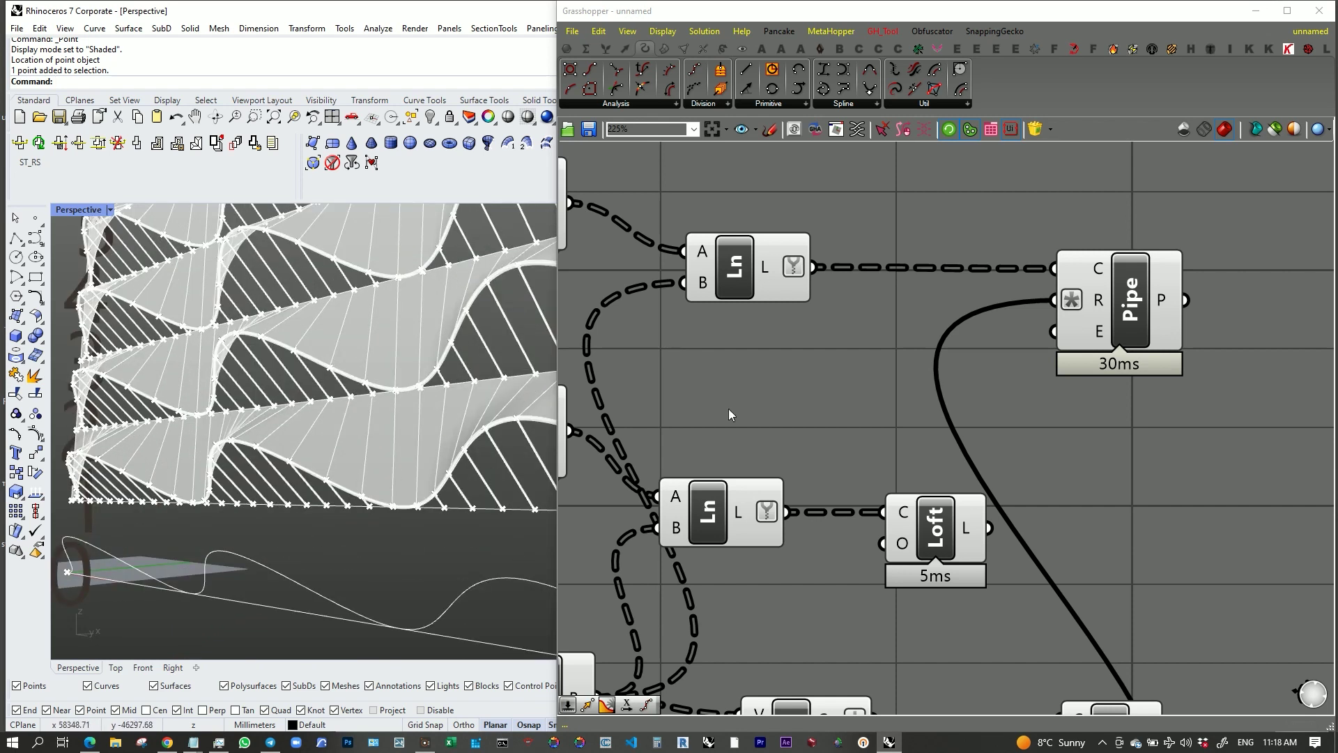
# Step: Examine the floor lines from the Move component and the points of the upper Tree Branches across the whole facade
pyautogui.scroll(-3, 729, 413)
pyautogui.scroll(-4, 1105, 398)
pyautogui.scroll(-2, 675, 305)
pyautogui.moveTo(674, 305); pyautogui.dragTo(966, 290, button='right')
pyautogui.scroll(5, 655, 493)
pyautogui.click(669, 507)
pyautogui.scroll(-8, 477, 475)
pyautogui.scroll(5, 257, 328)
pyautogui.moveTo(313, 369); pyautogui.dragTo(462, 370, button='right')
pyautogui.scroll(-4, 727, 416)
pyautogui.scroll(4, 733, 427)
pyautogui.scroll(-1, 739, 394)
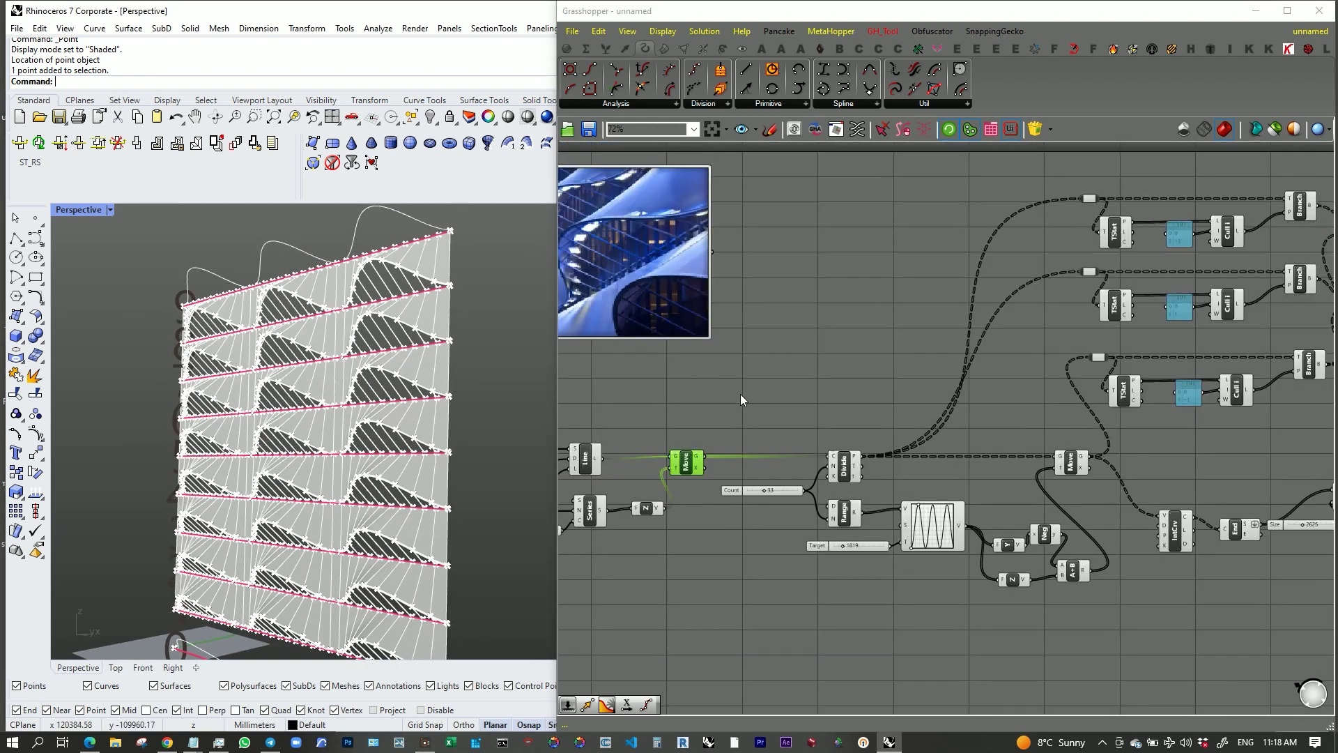
pyautogui.scroll(-3, 721, 291)
pyautogui.scroll(5, 1000, 336)
pyautogui.click(1000, 337)
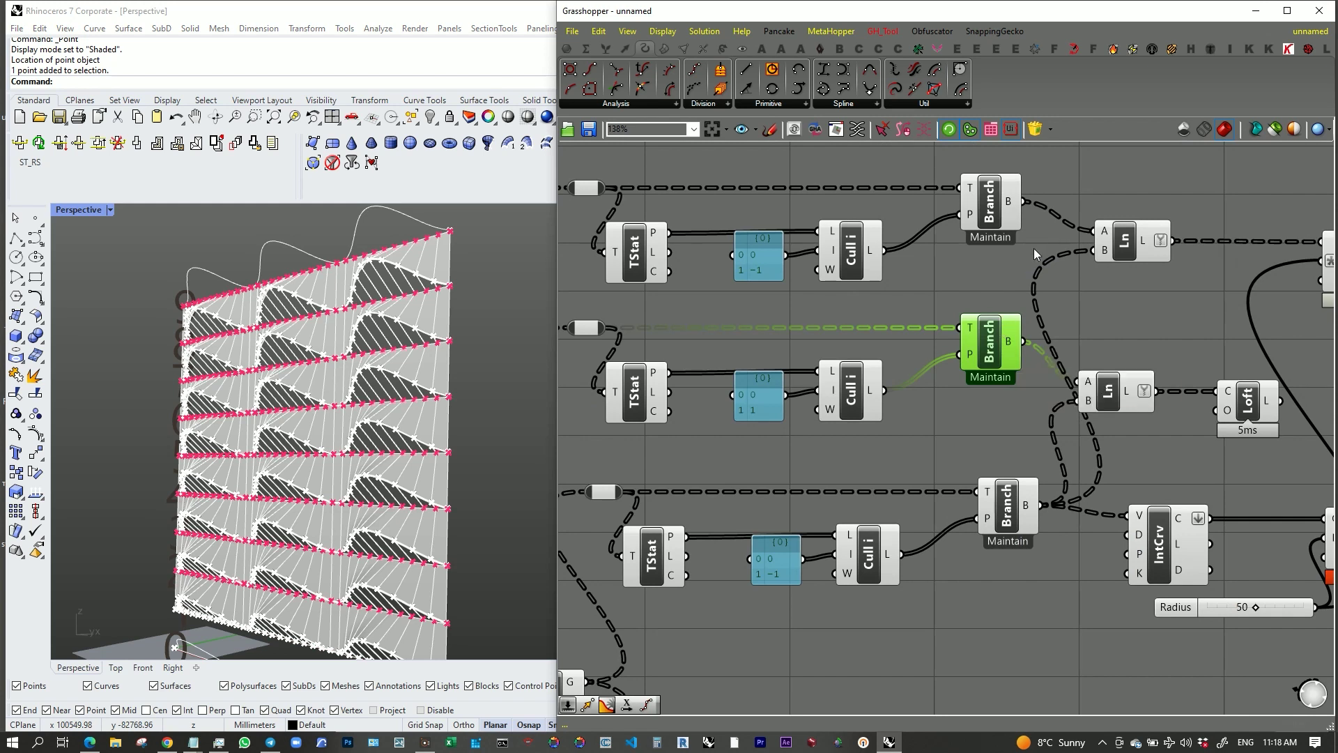
pyautogui.scroll(-3, 995, 199)
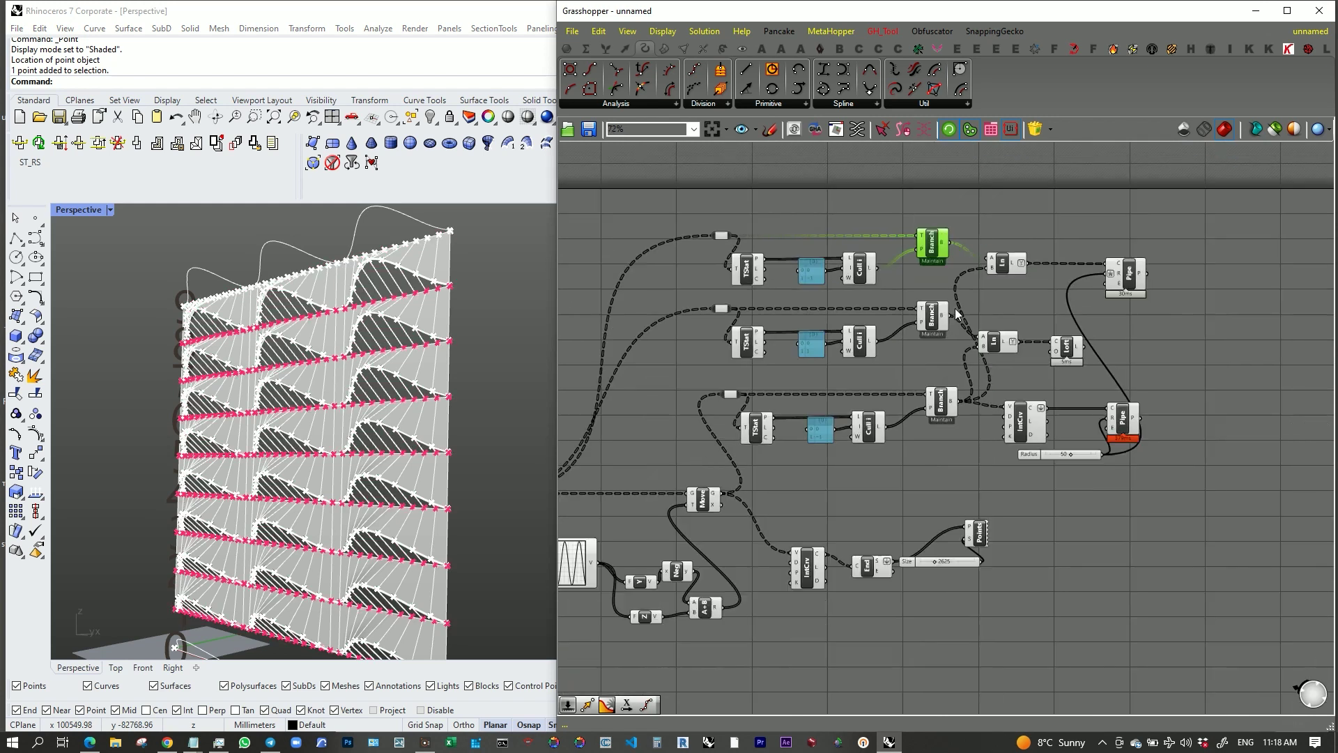
# Step: Add a PolyLine component and connect the topmost Tree Branch's points to its vertices input
pyautogui.scroll(3, 966, 258)
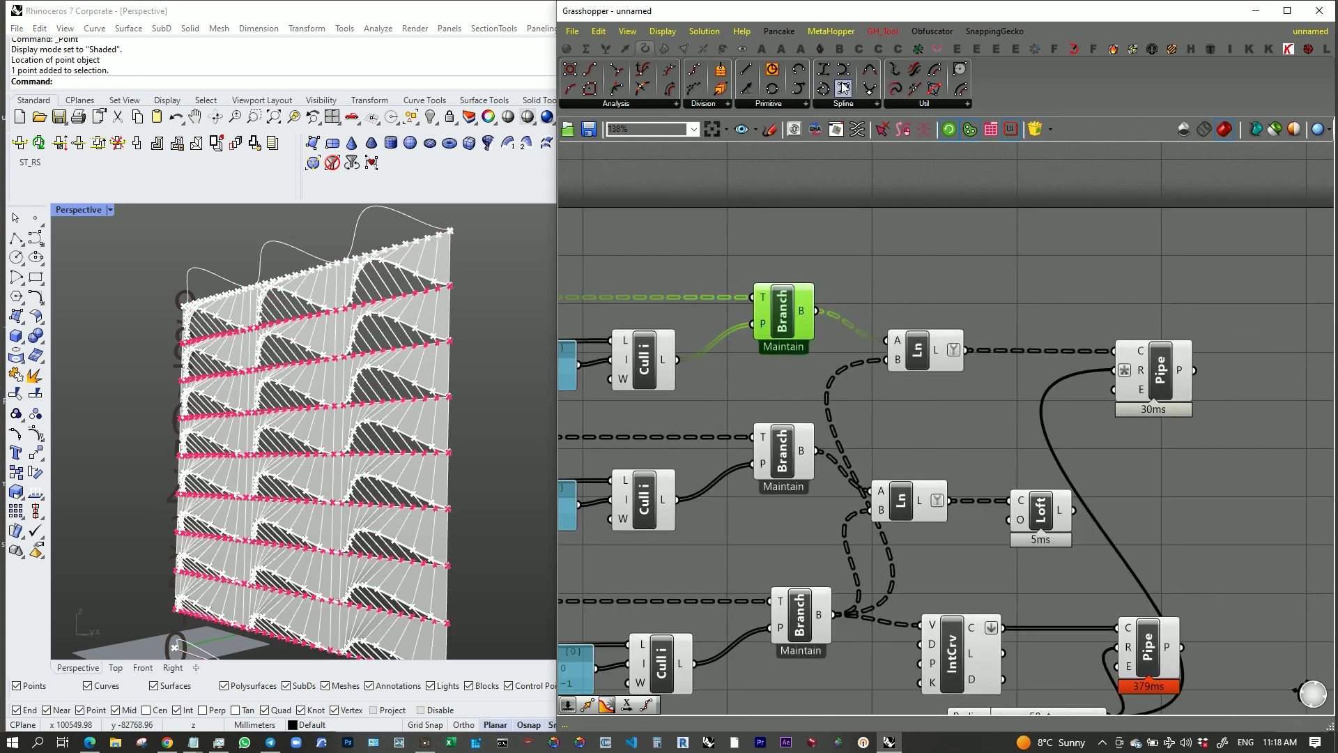
pyautogui.moveTo(876, 175); pyautogui.dragTo(877, 187)
pyautogui.click(899, 205)
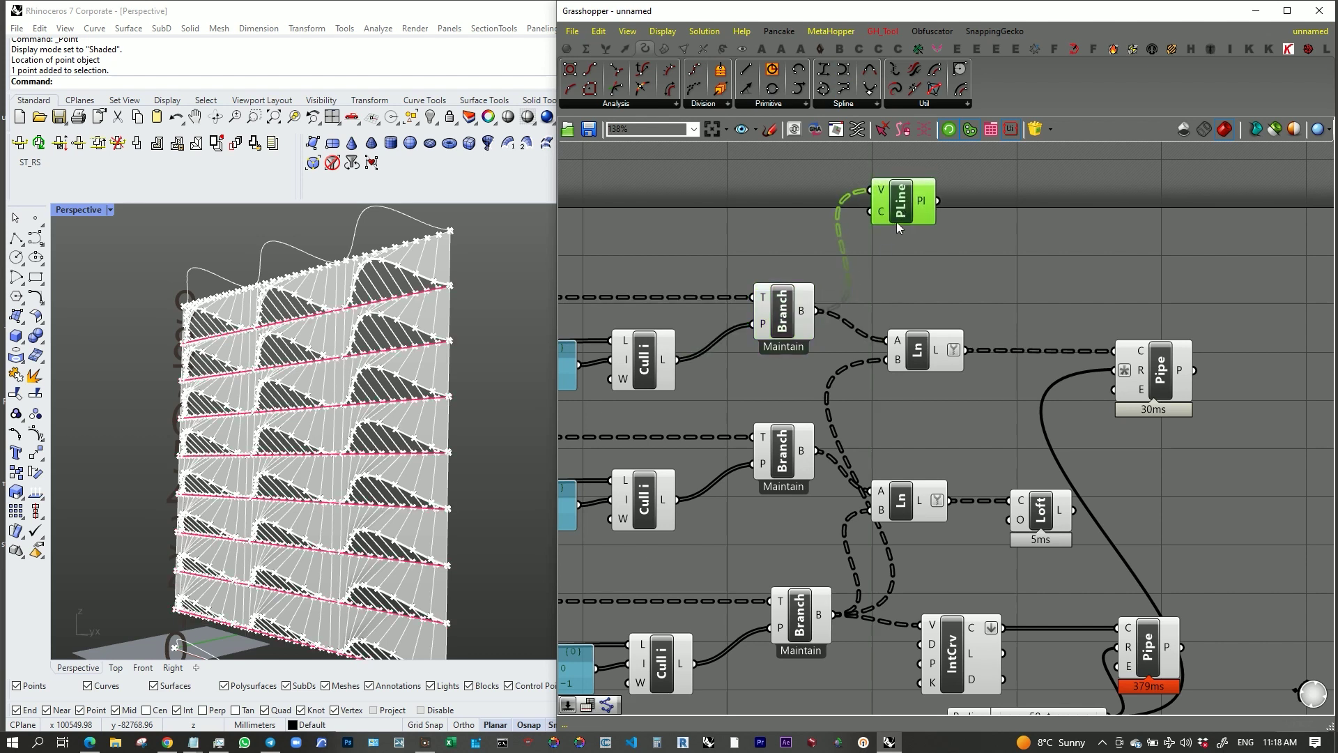
pyautogui.scroll(-2, 899, 227)
pyautogui.scroll(4, 1090, 279)
pyautogui.click(1079, 377)
pyautogui.scroll(-3, 987, 308)
pyautogui.scroll(2, 1037, 511)
pyautogui.click(1033, 607)
pyautogui.keyDown('alt'); pyautogui.moveTo(1027, 618); pyautogui.dragTo(1120, 225); pyautogui.keyUp('alt')
pyautogui.scroll(-2, 1115, 376)
pyautogui.scroll(1, 1077, 230)
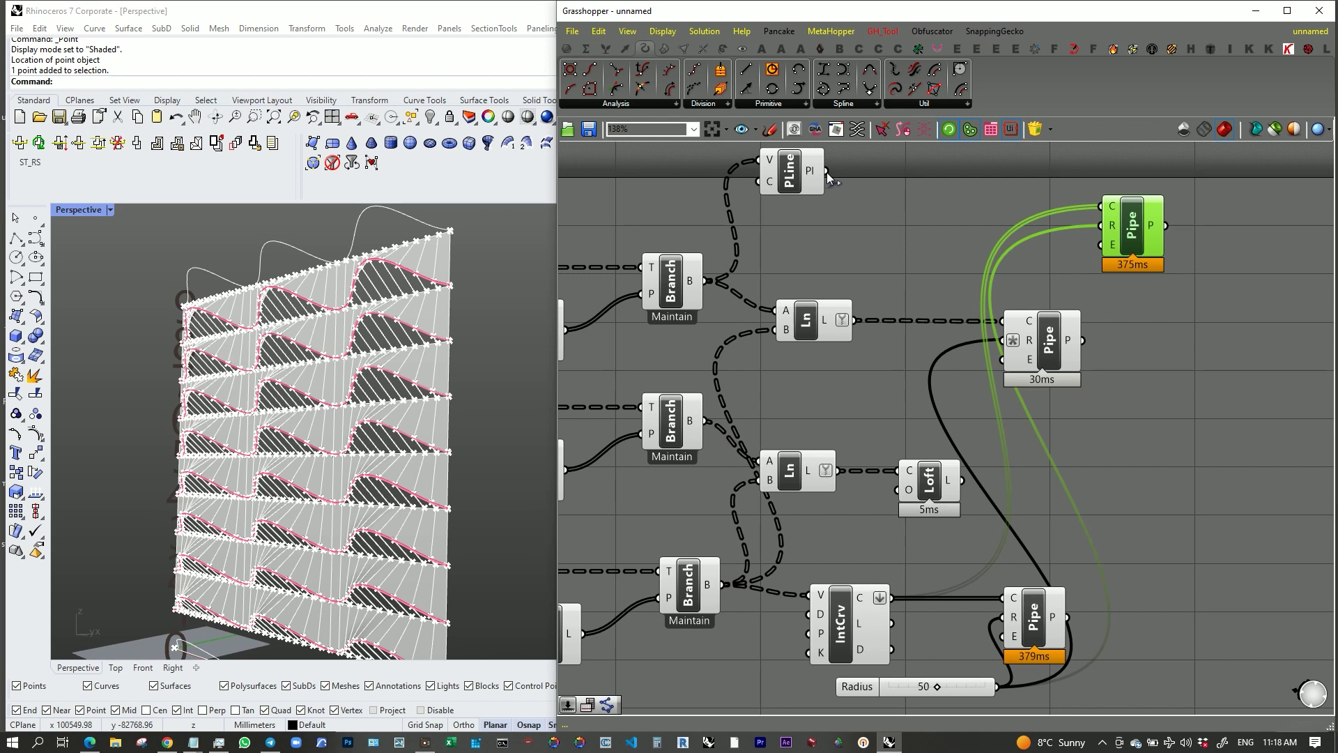
pyautogui.press('Delete')
# Step: Feed the PolyLine output as additional curves into the edge Pipe, flatten its curve input, and check the piped floor lines
pyautogui.click(1033, 614)
pyautogui.rightClick(1011, 606)
pyautogui.scroll(6, 433, 509)
pyautogui.scroll(-6, 418, 513)
pyautogui.scroll(4, 342, 543)
pyautogui.moveTo(341, 544); pyautogui.dragTo(362, 539, button='right')
pyautogui.scroll(-6, 384, 543)
pyautogui.scroll(3, 386, 545)
# Step: Add an Extrude component above the base Line component
pyautogui.scroll(-9, 1157, 456)
pyautogui.scroll(12, 753, 522)
pyautogui.scroll(-5, 812, 397)
pyautogui.scroll(3, 822, 377)
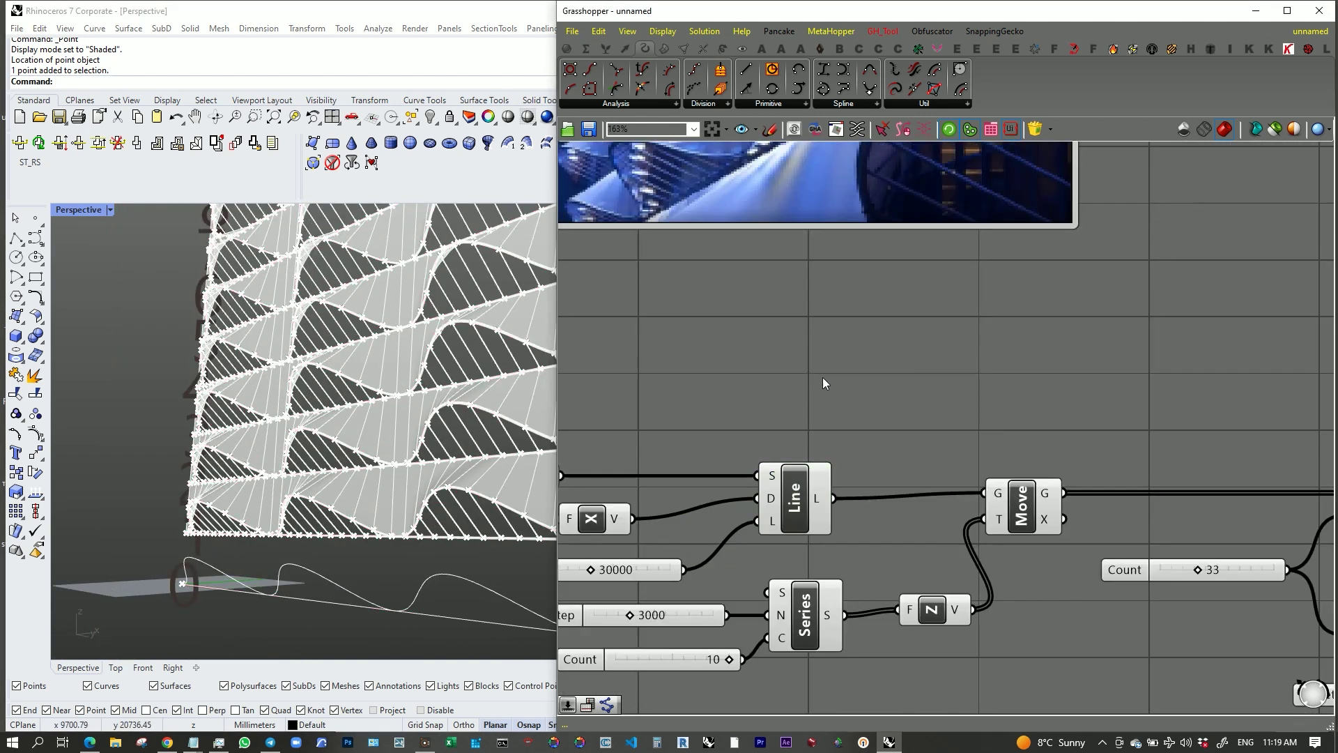
pyautogui.doubleClick(823, 378)
pyautogui.write('ex')
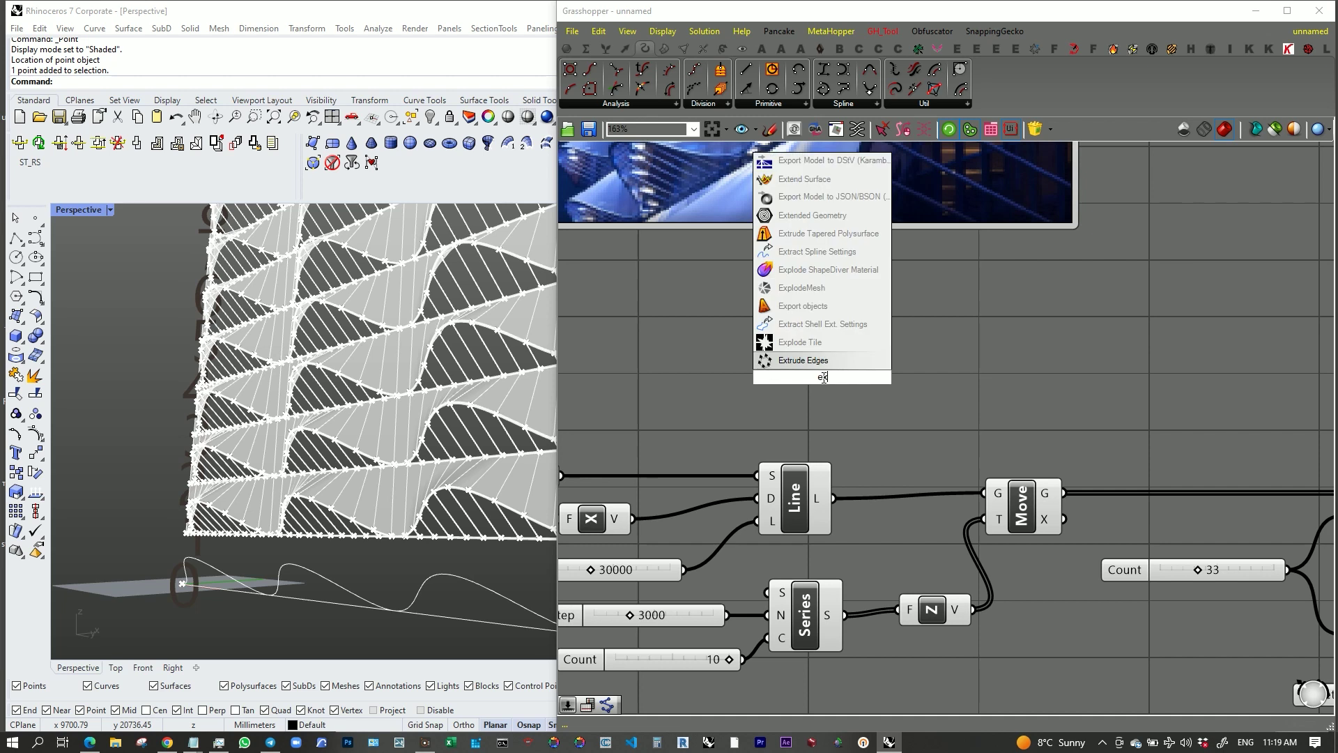
pyautogui.write('tru')
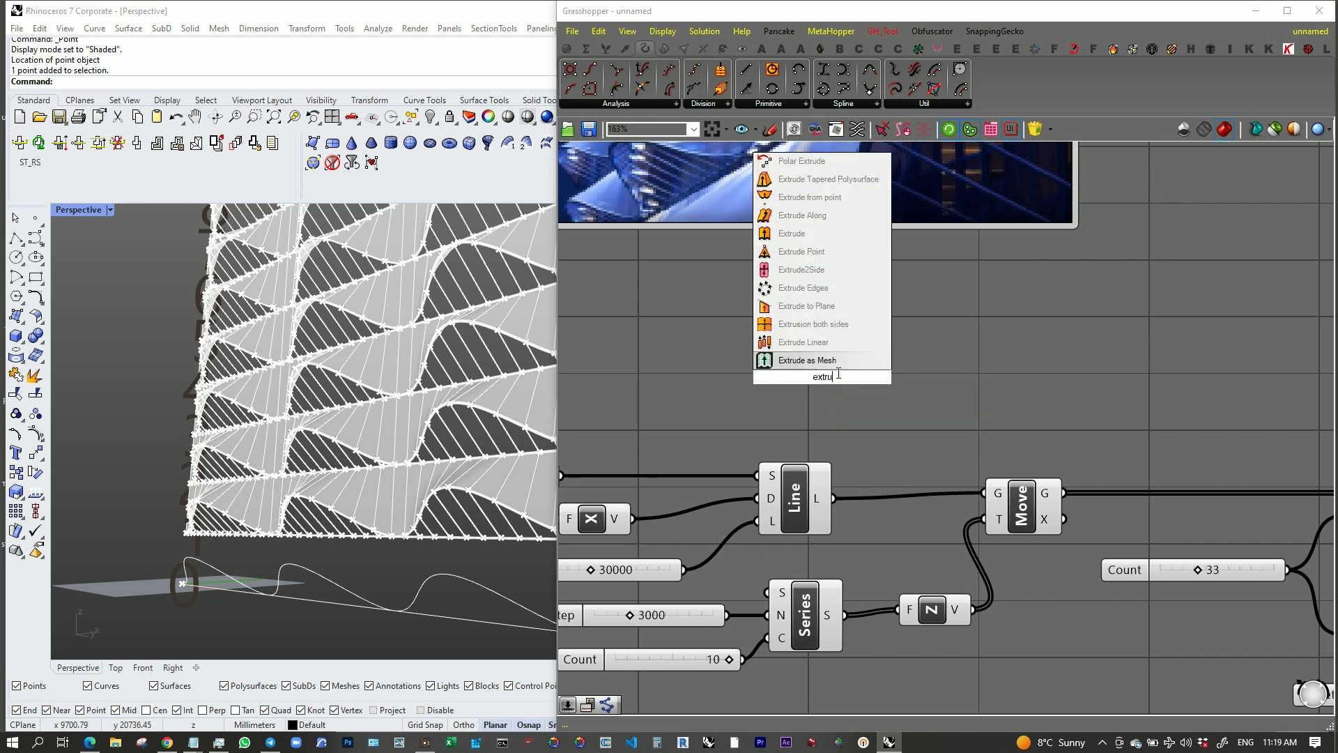
pyautogui.click(809, 215)
pyautogui.scroll(2, 805, 373)
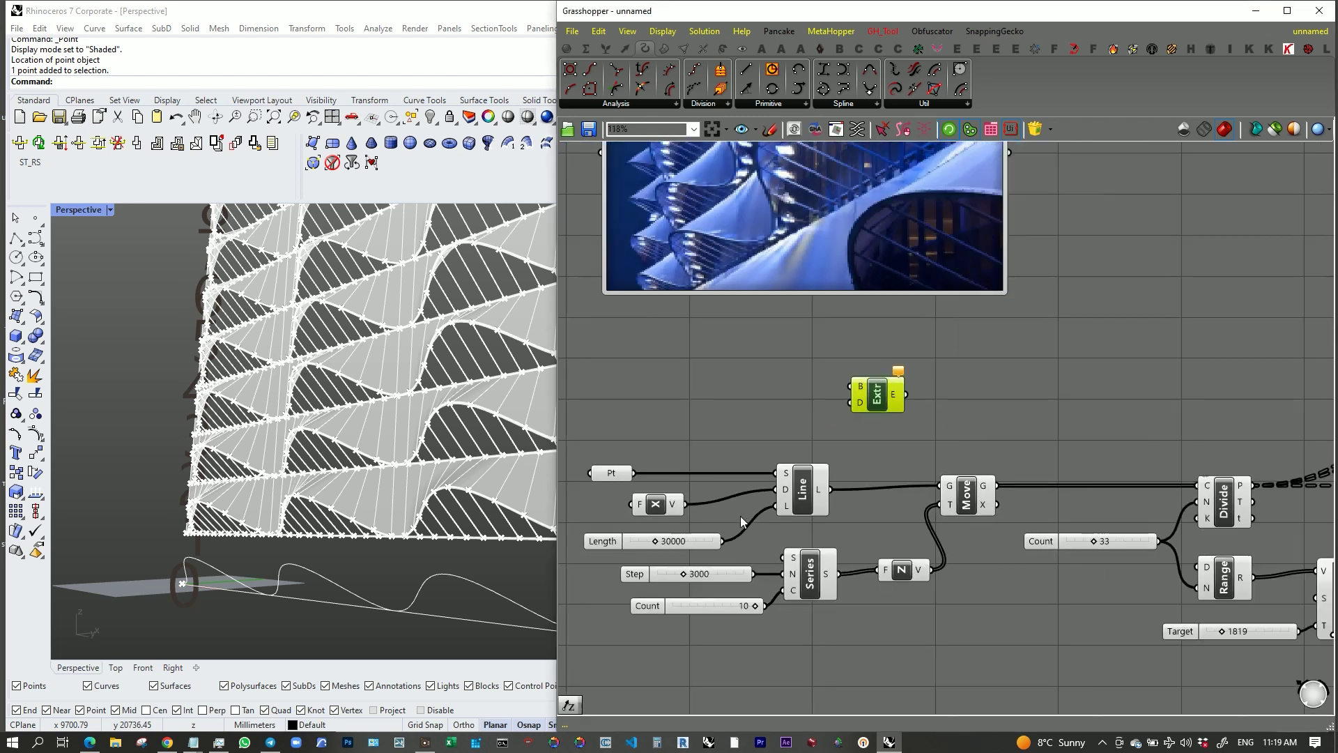
# Step: Extrude the base Line along a new Unit Z vector driven by the 3000 Step slider
pyautogui.doubleClick(741, 359)
pyautogui.write('z')
pyautogui.press('Return')
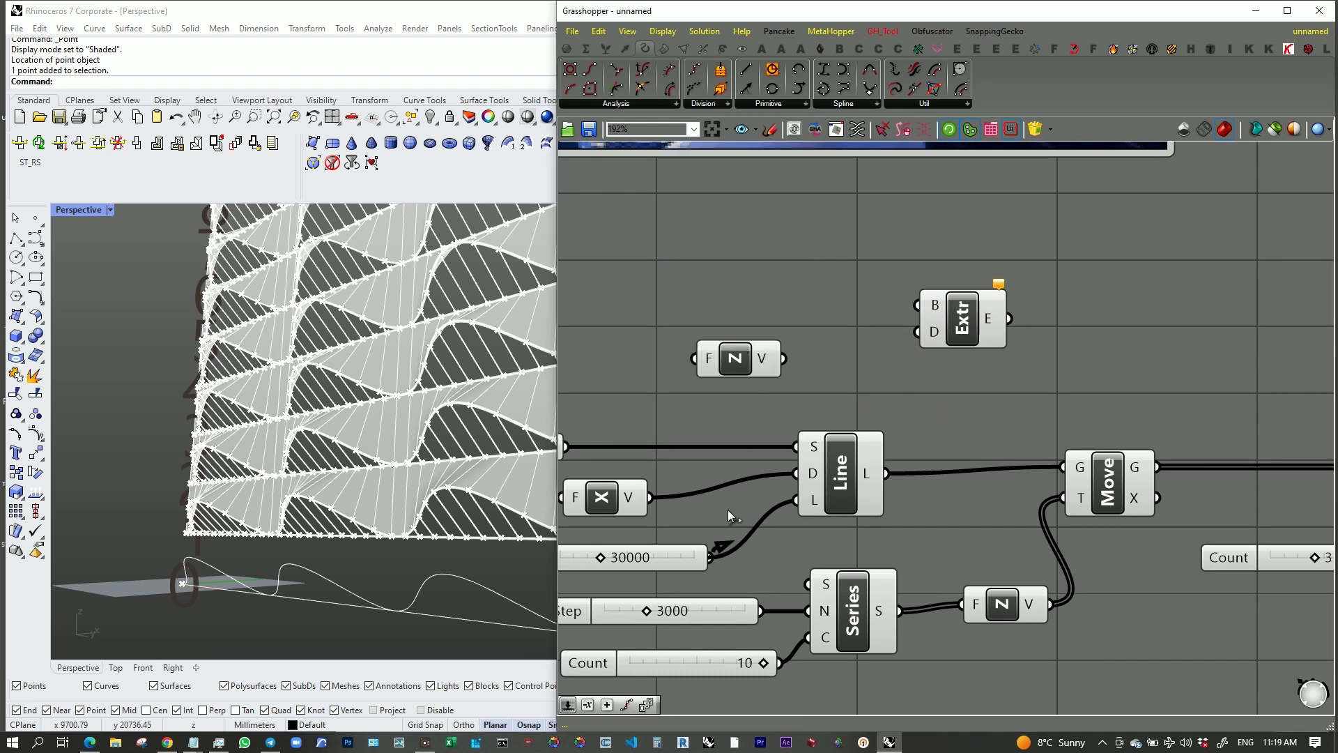
pyautogui.moveTo(749, 358); pyautogui.dragTo(829, 366)
pyautogui.moveTo(895, 449); pyautogui.dragTo(969, 310)
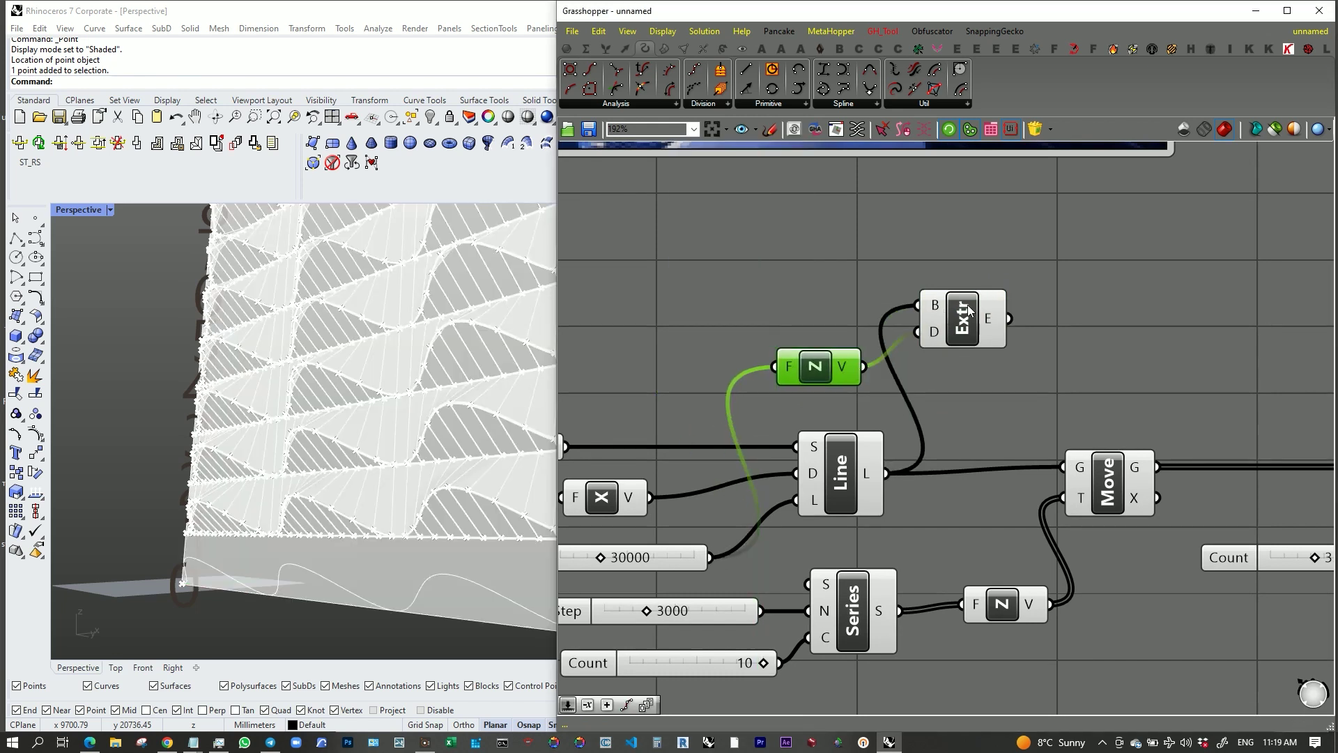
pyautogui.moveTo(785, 361); pyautogui.dragTo(786, 361)
pyautogui.scroll(-5, 386, 545)
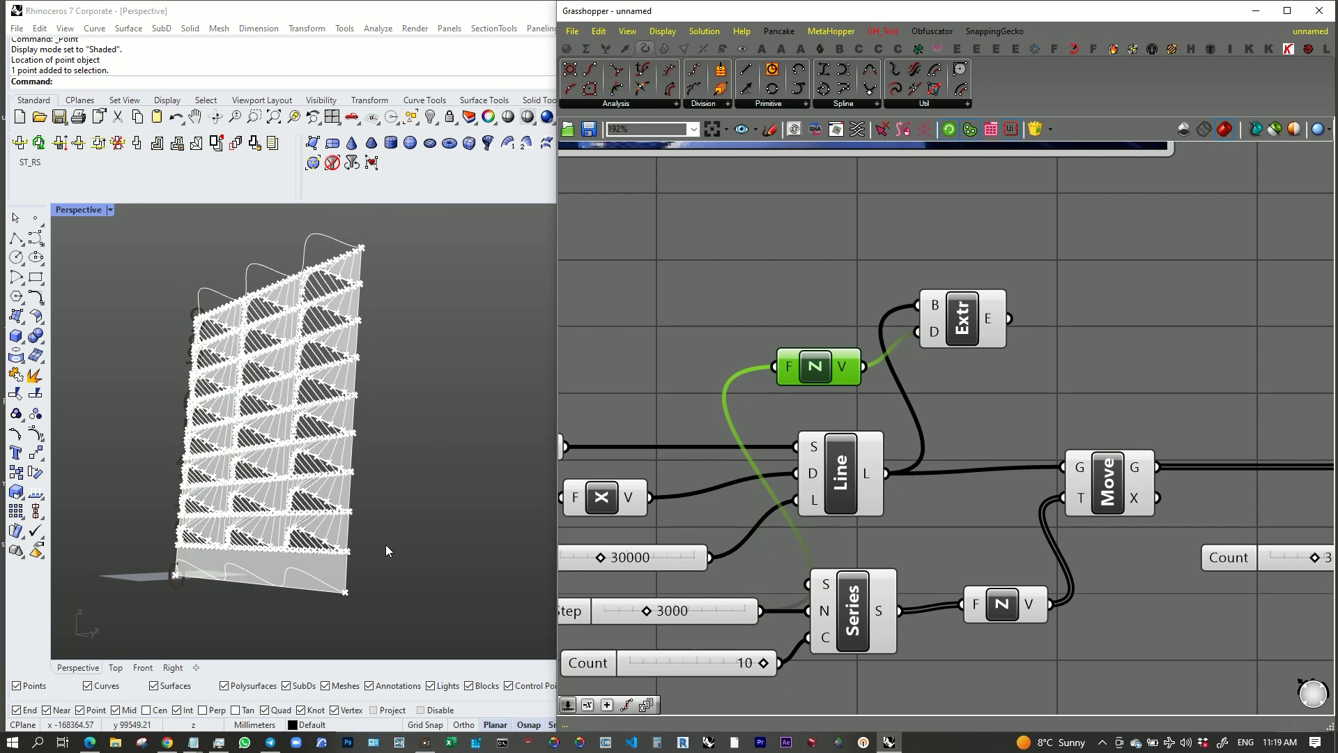
# Step: Turn off the preview of the base line, division, sine-wave and intersection components in the lower part of the definition
pyautogui.scroll(-9, 865, 361)
pyautogui.scroll(3, 1028, 415)
pyautogui.moveTo(1259, 332); pyautogui.dragTo(680, 457)
pyautogui.middleClick(813, 300)
pyautogui.click(867, 293)
pyautogui.moveTo(240, 390); pyautogui.dragTo(309, 388, button='right')
pyautogui.scroll(3, 310, 392)
pyautogui.scroll(6, 906, 293)
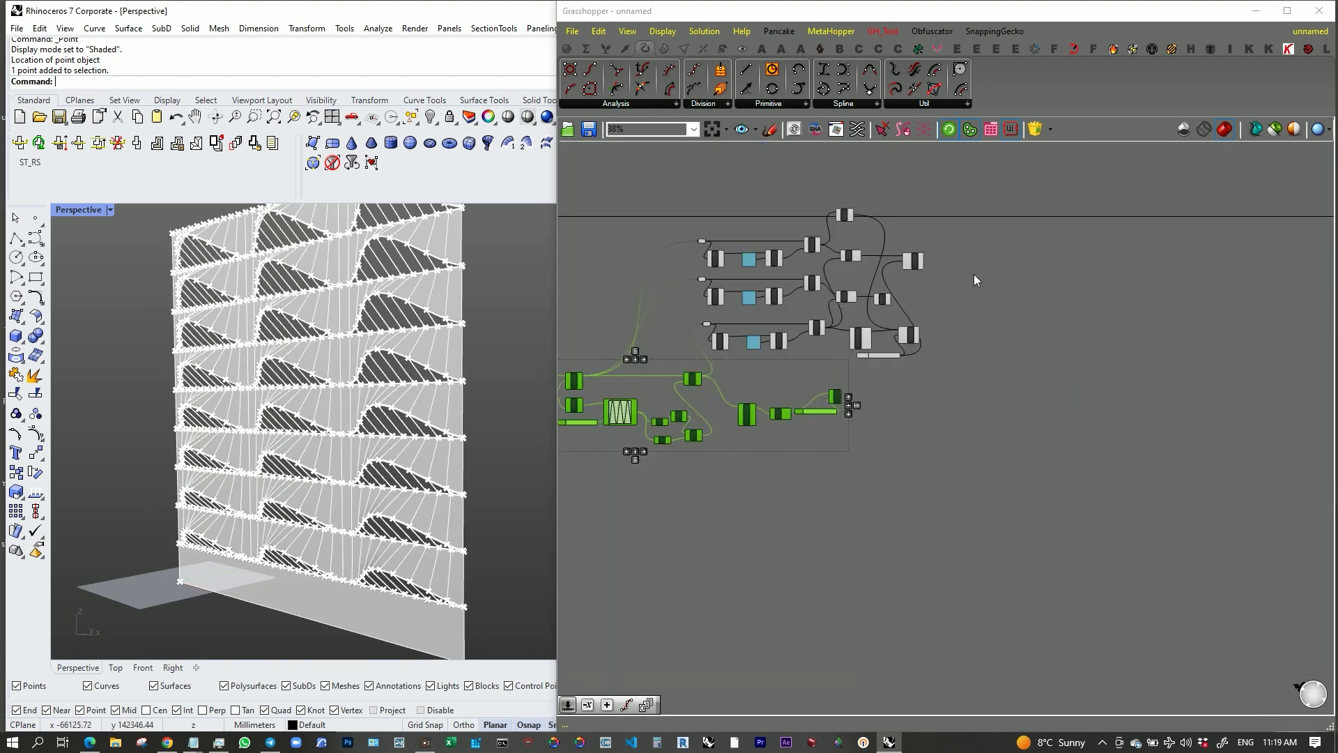
# Step: Bake the thin pipes that cross the facade openings into Rhino
pyautogui.click(919, 276)
pyautogui.rightClick(919, 275)
pyautogui.click(993, 301)
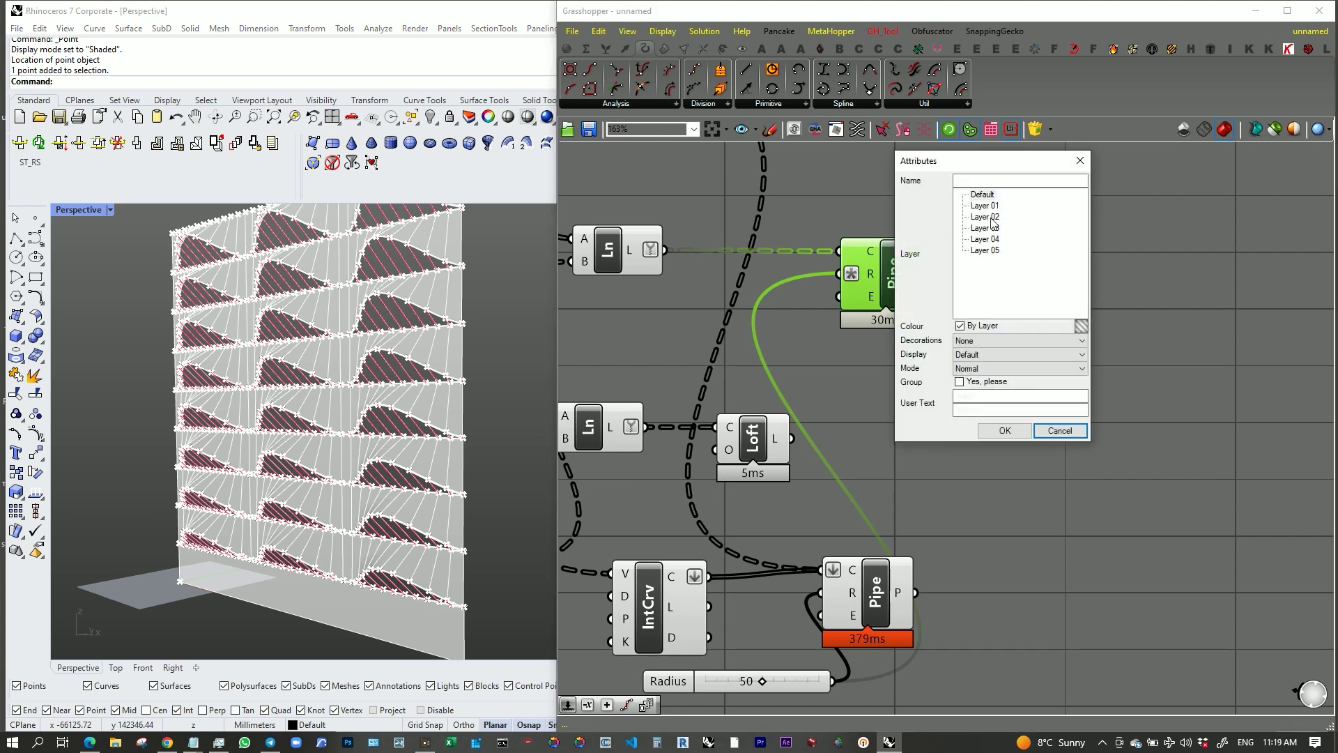
pyautogui.click(1004, 430)
# Step: Bake the thicker edge pipes into Rhino as a group
pyautogui.rightClick(898, 601)
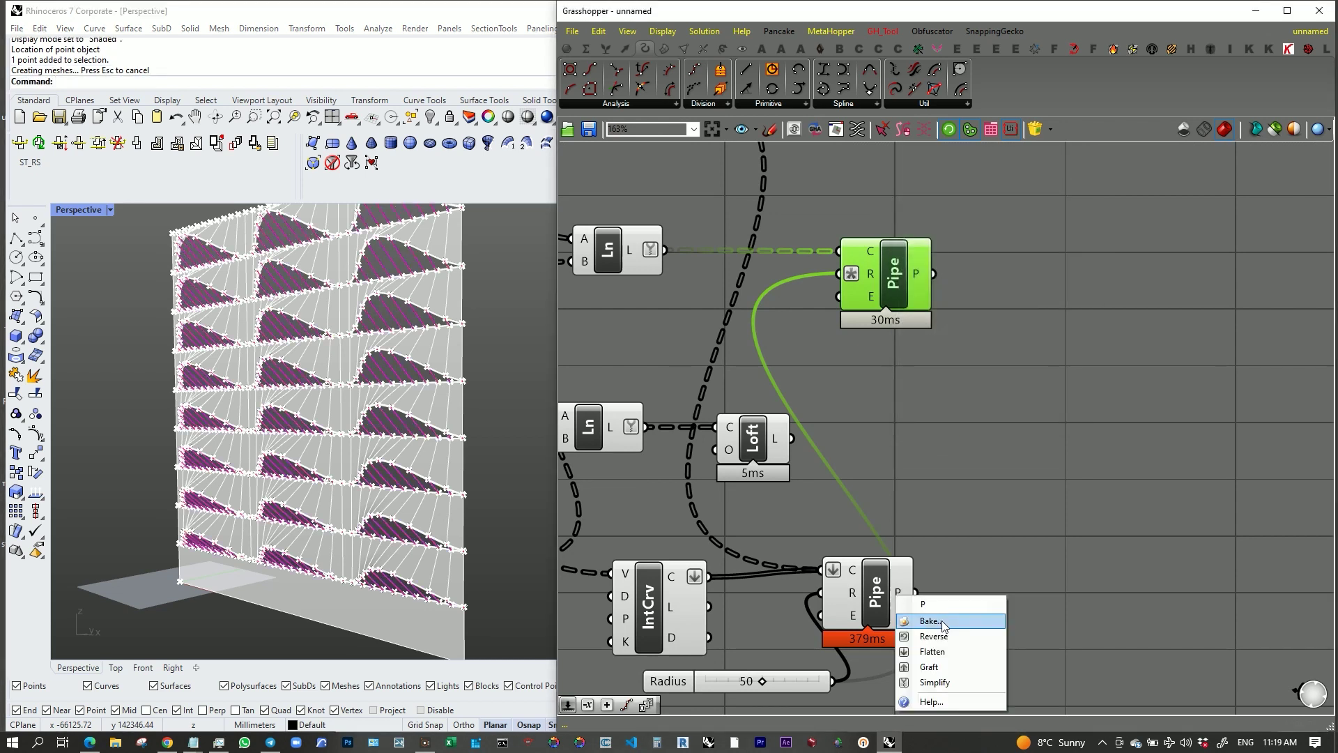
pyautogui.click(972, 627)
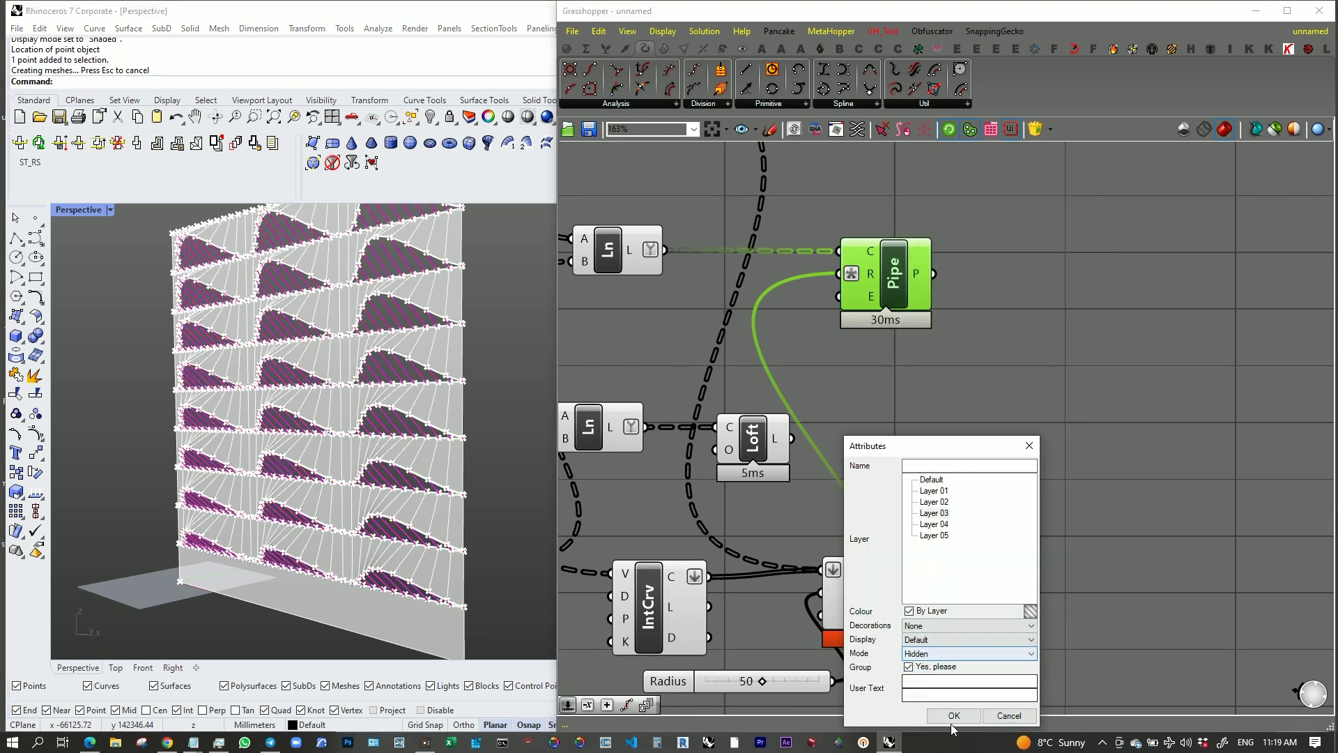
pyautogui.moveTo(975, 439); pyautogui.dragTo(990, 232)
pyautogui.click(961, 586)
# Step: Bake the lofted strips from the Loft component's output into Rhino
pyautogui.scroll(-5, 972, 546)
pyautogui.scroll(4, 899, 502)
pyautogui.click(879, 502)
pyautogui.rightClick(880, 504)
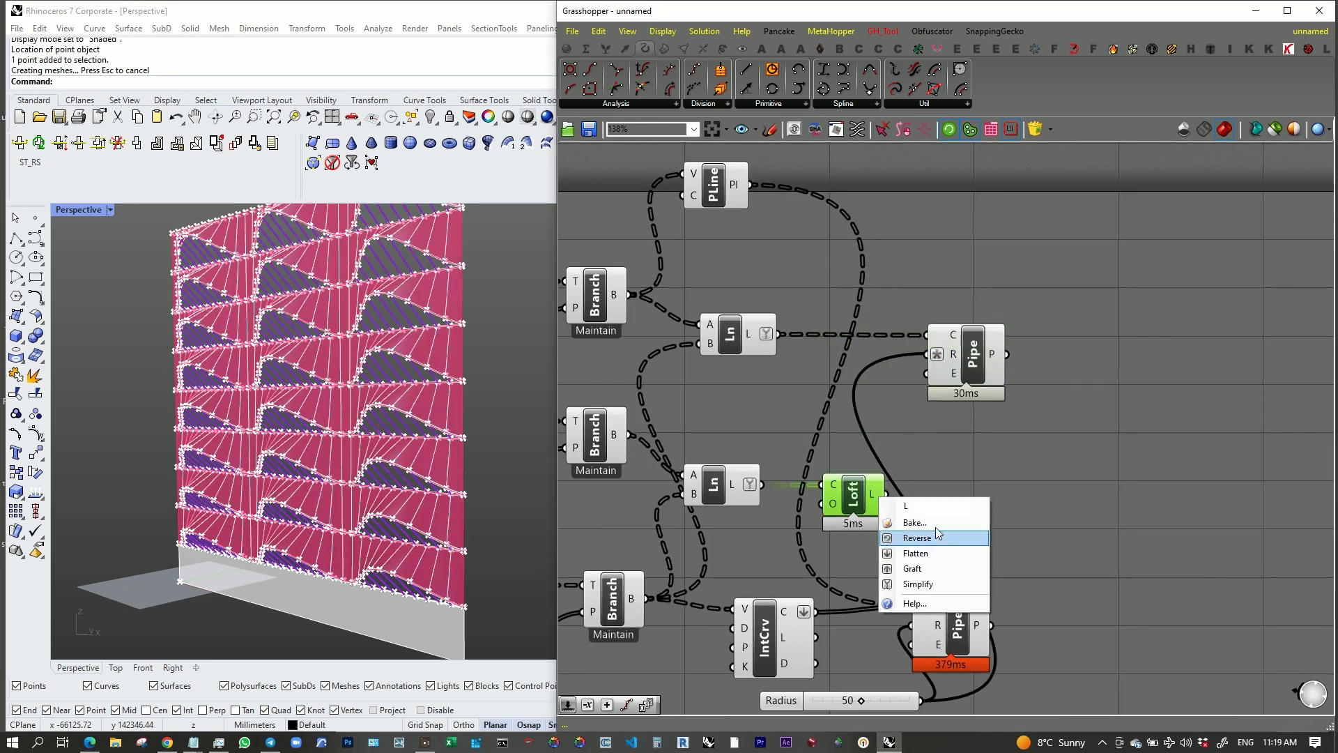
pyautogui.click(937, 533)
pyautogui.click(947, 658)
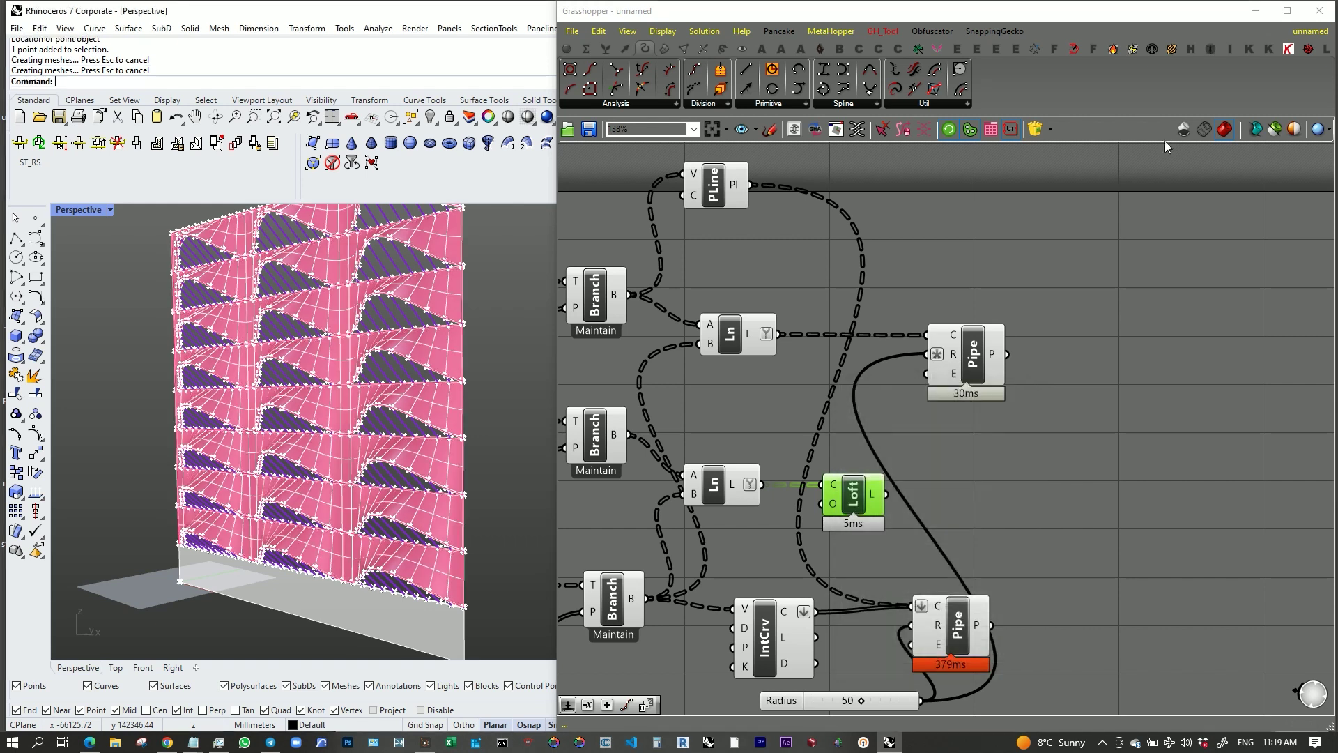
# Step: Check the baked geometry in Rhino, return to Grasshopper, and bake the extruded base wall to Layer 04
pyautogui.click(1255, 11)
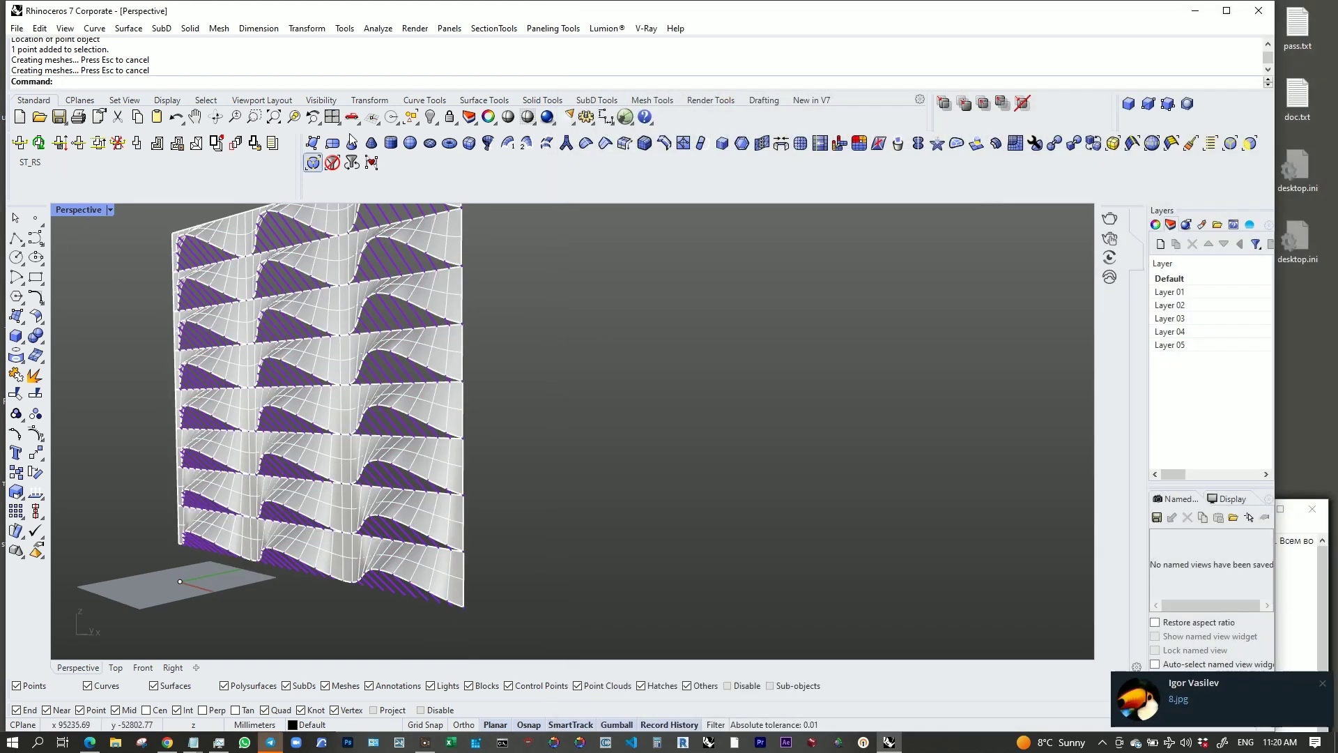
pyautogui.click(628, 118)
pyautogui.scroll(-5, 962, 370)
pyautogui.moveTo(962, 370); pyautogui.dragTo(1233, 321, button='right')
pyautogui.scroll(6, 739, 433)
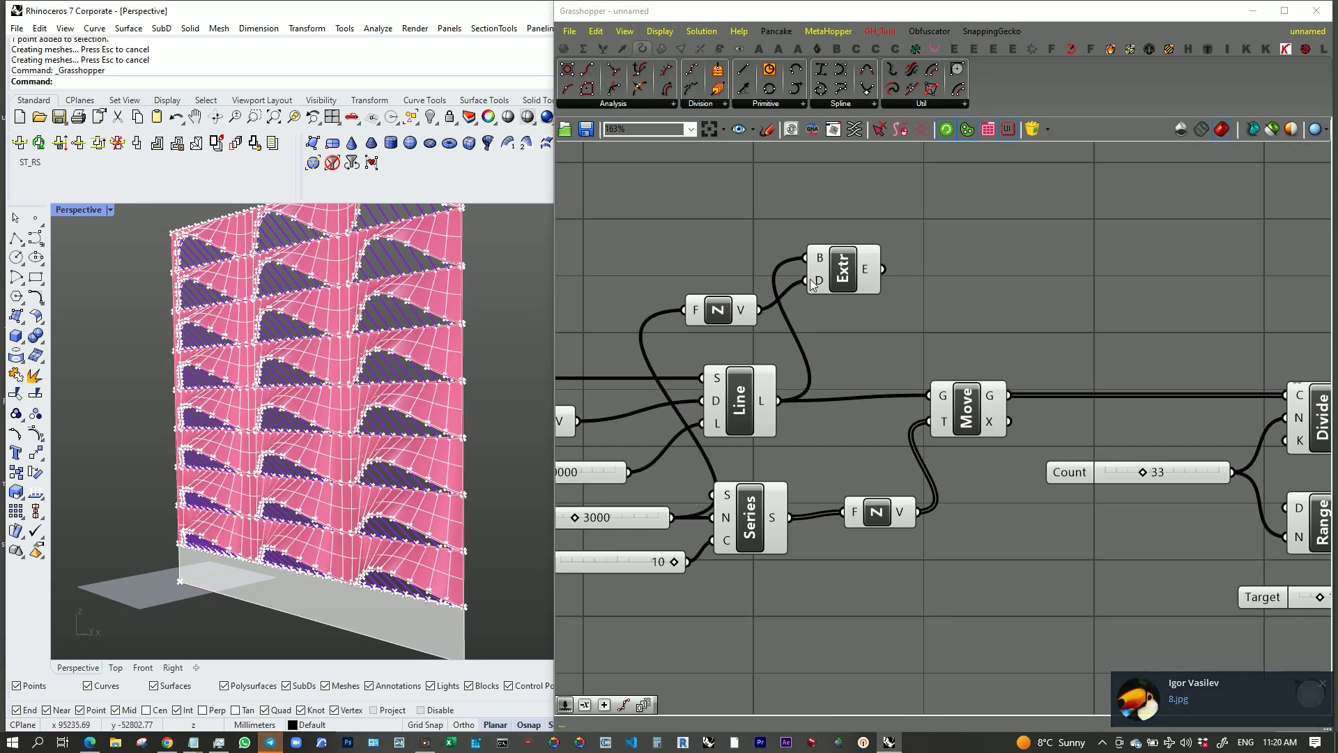
pyautogui.click(865, 268)
pyautogui.rightClick(866, 269)
pyautogui.click(928, 291)
pyautogui.click(921, 230)
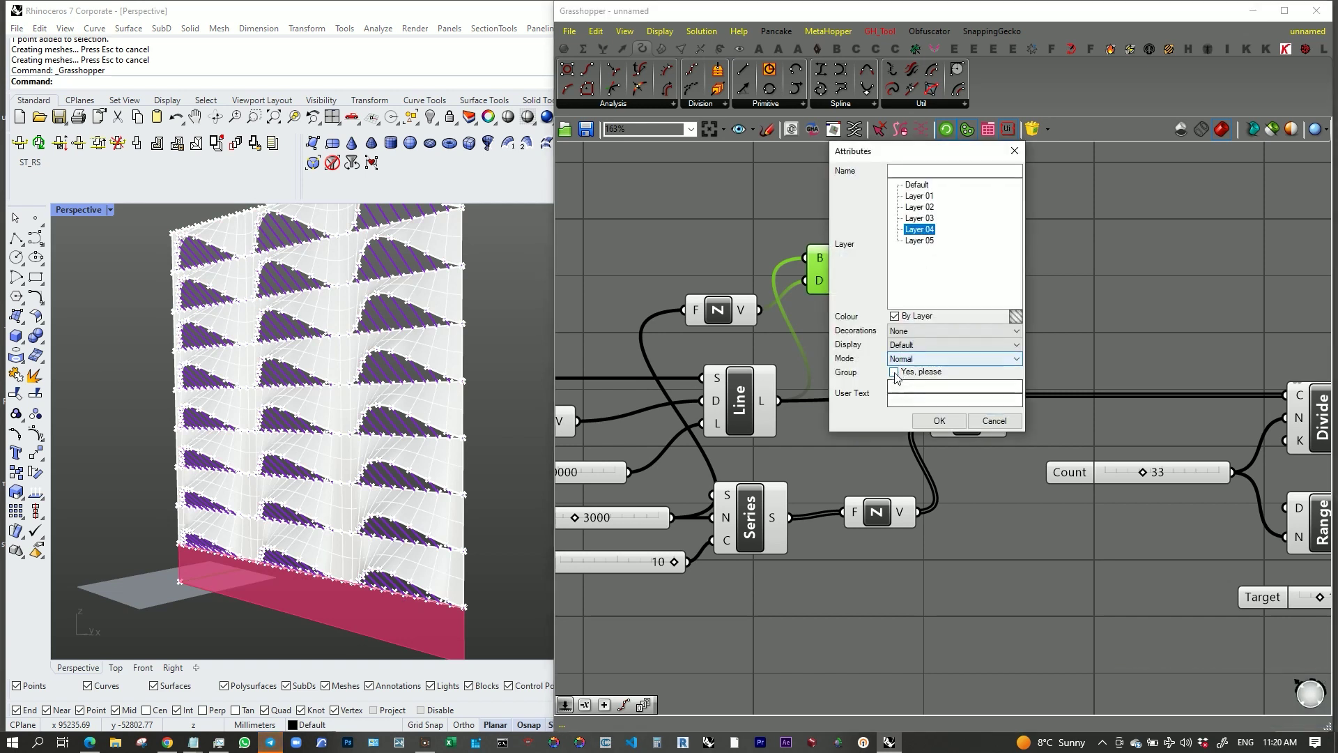
pyautogui.click(939, 420)
# Step: Switch to Rhino, try the Arctic display mode, and set the Perspective viewport to Rendered
pyautogui.click(1252, 11)
pyautogui.click(109, 209)
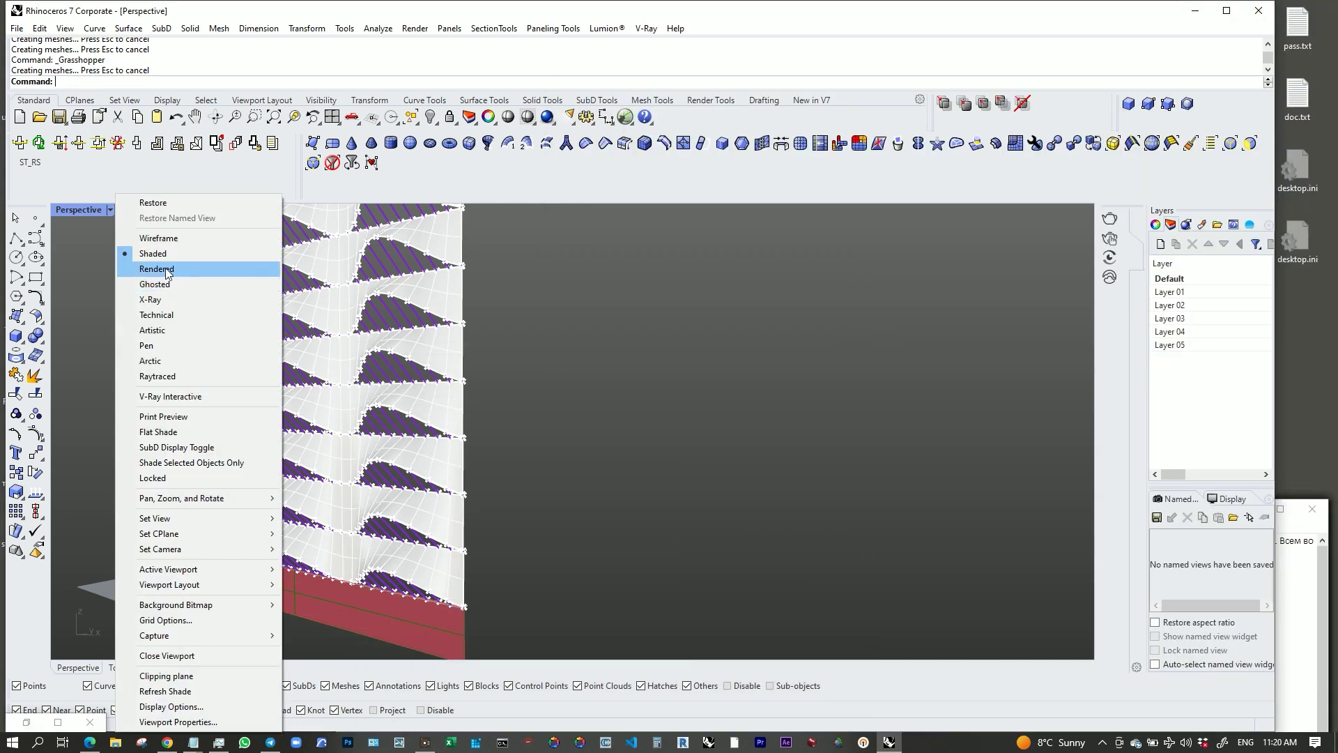
pyautogui.click(170, 361)
pyautogui.click(109, 210)
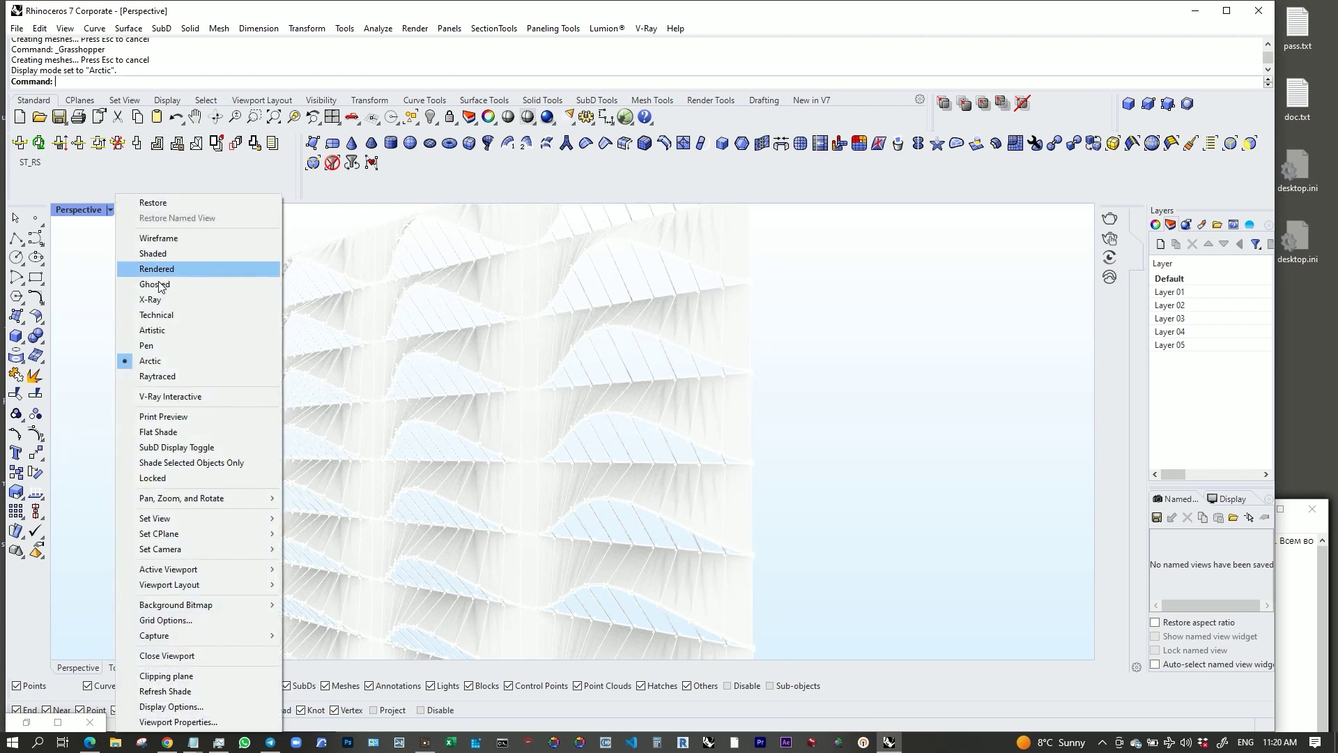
pyautogui.click(179, 269)
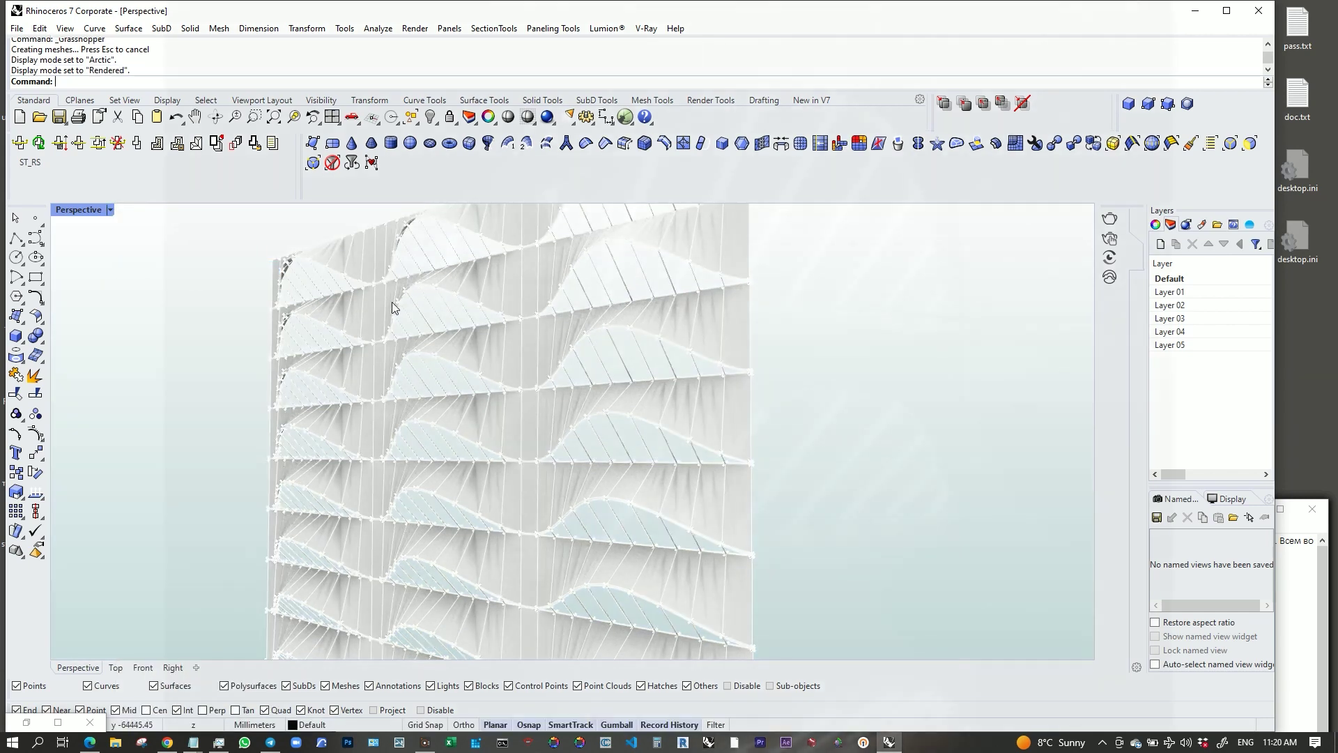